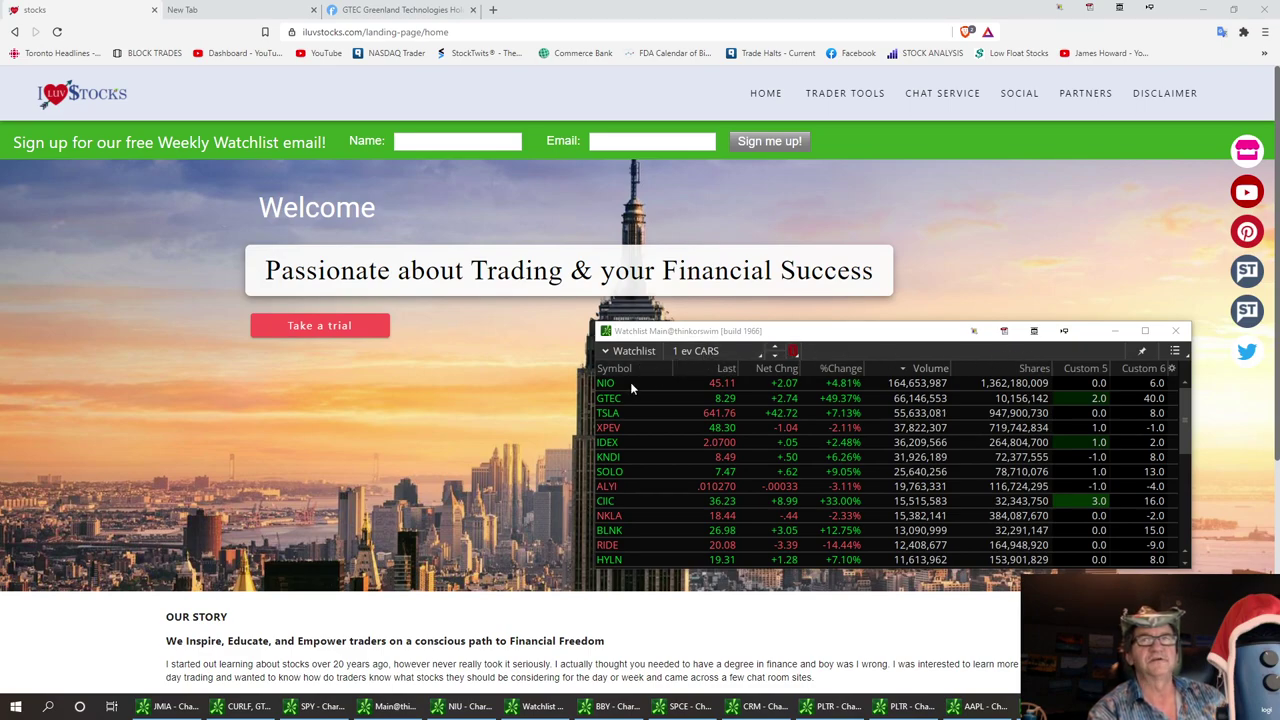
- Select TSLA in the watchlist and bring its 20-day hourly Fibonacci chart to the front
click(611, 415)
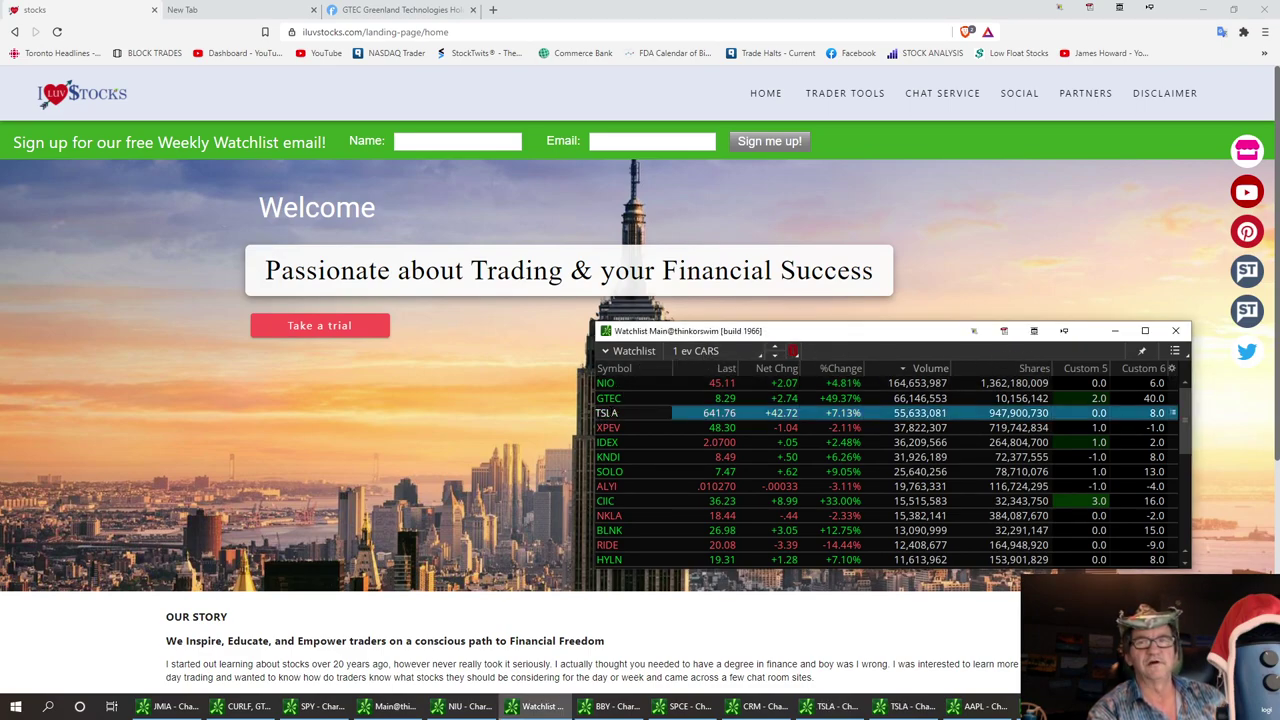
click(836, 706)
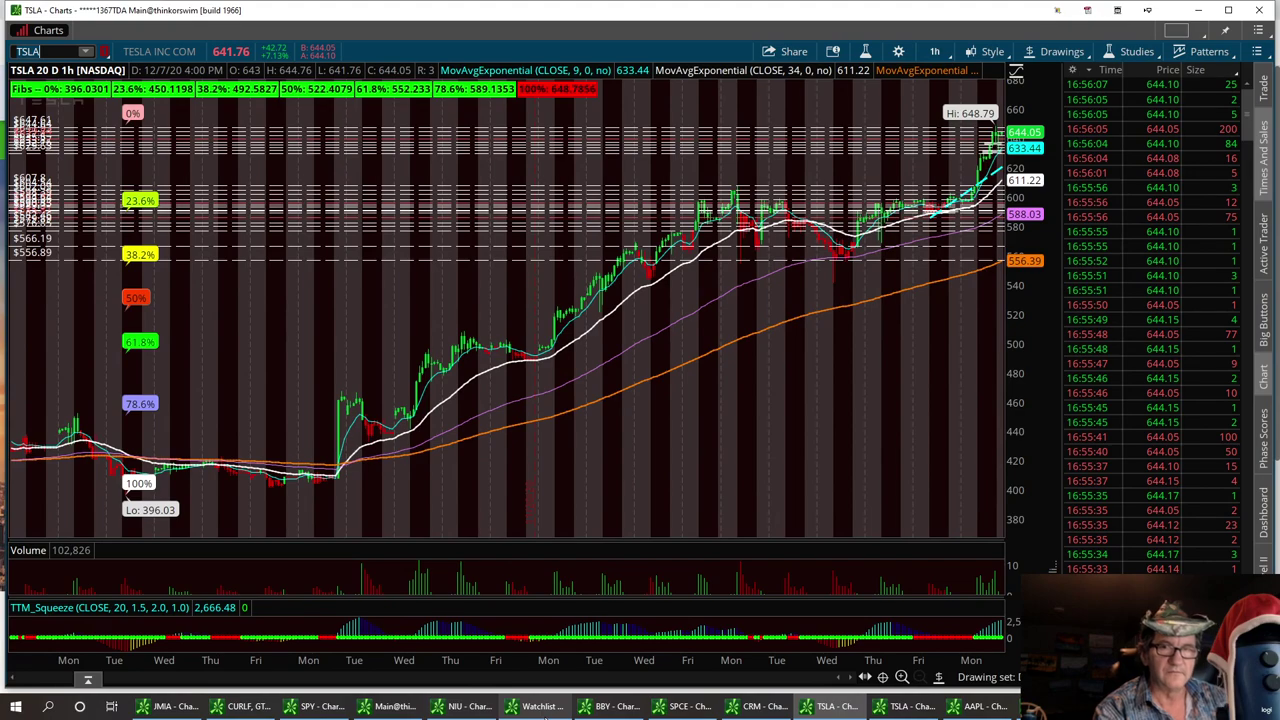
- Move the watchlist off this screen and clear every drawing from the TSLA chart
click(540, 706)
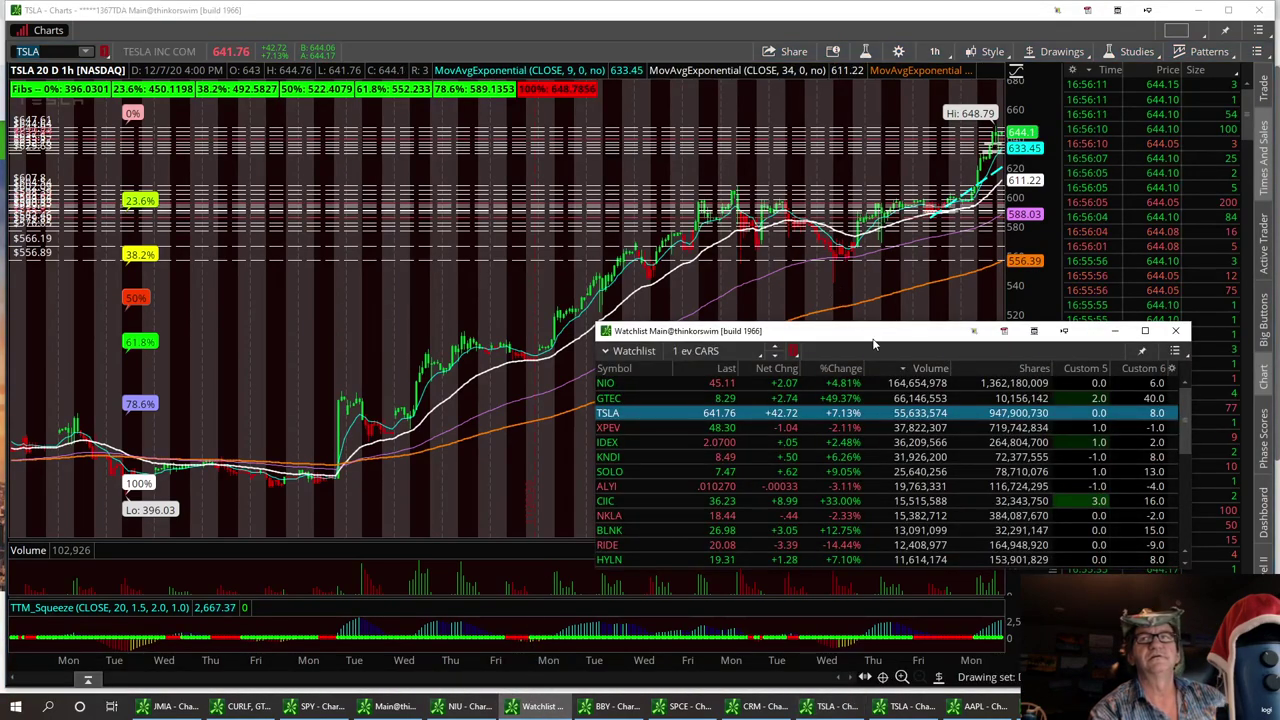
drag(870, 337, 1279, 337)
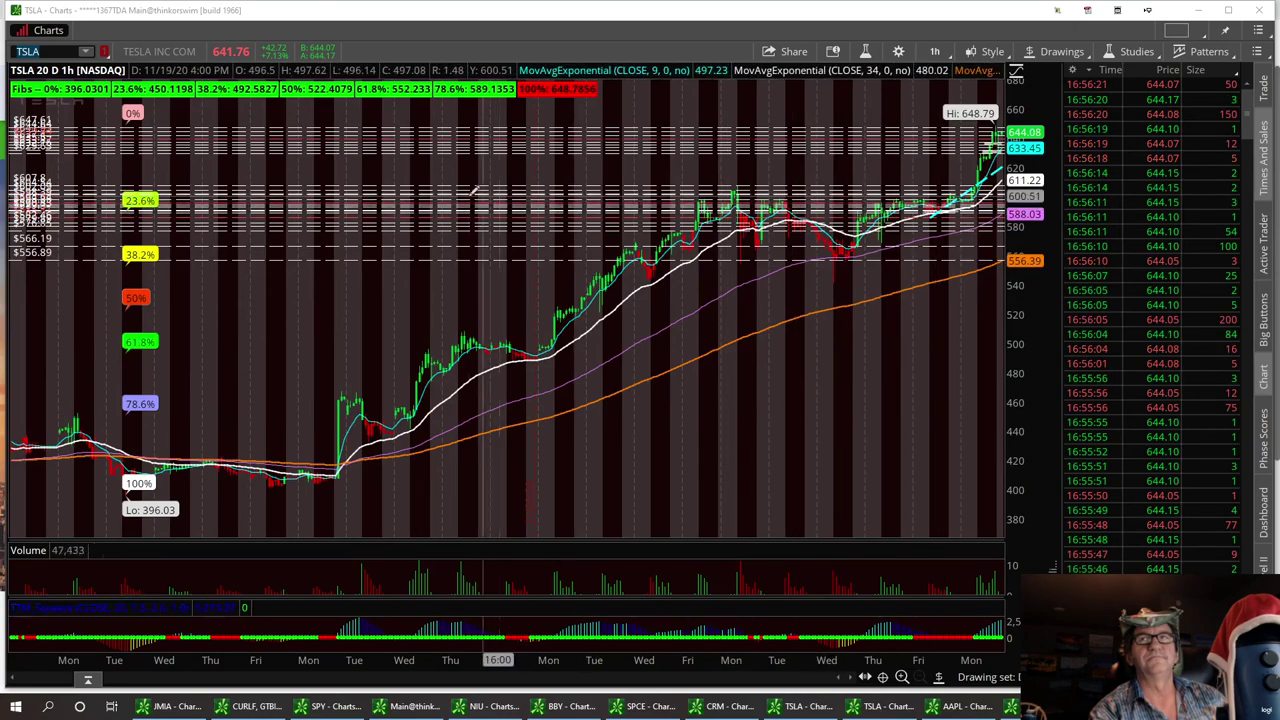
right_click(621, 203)
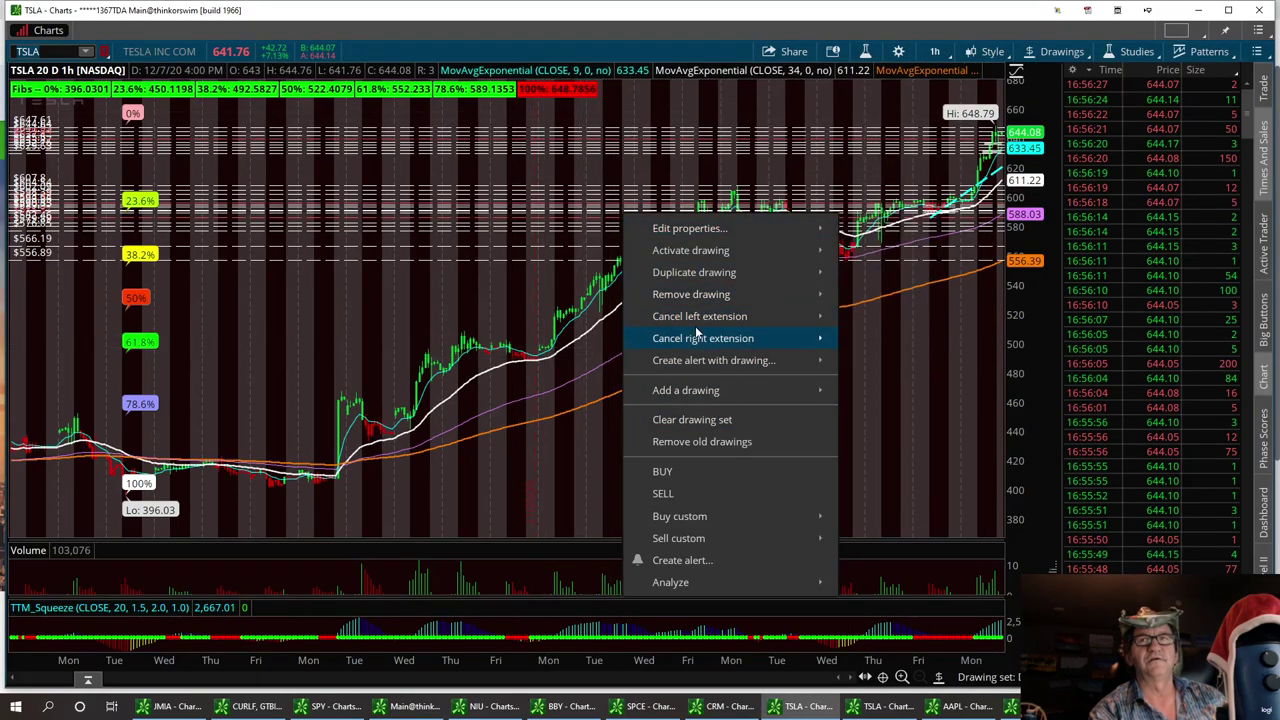
click(703, 421)
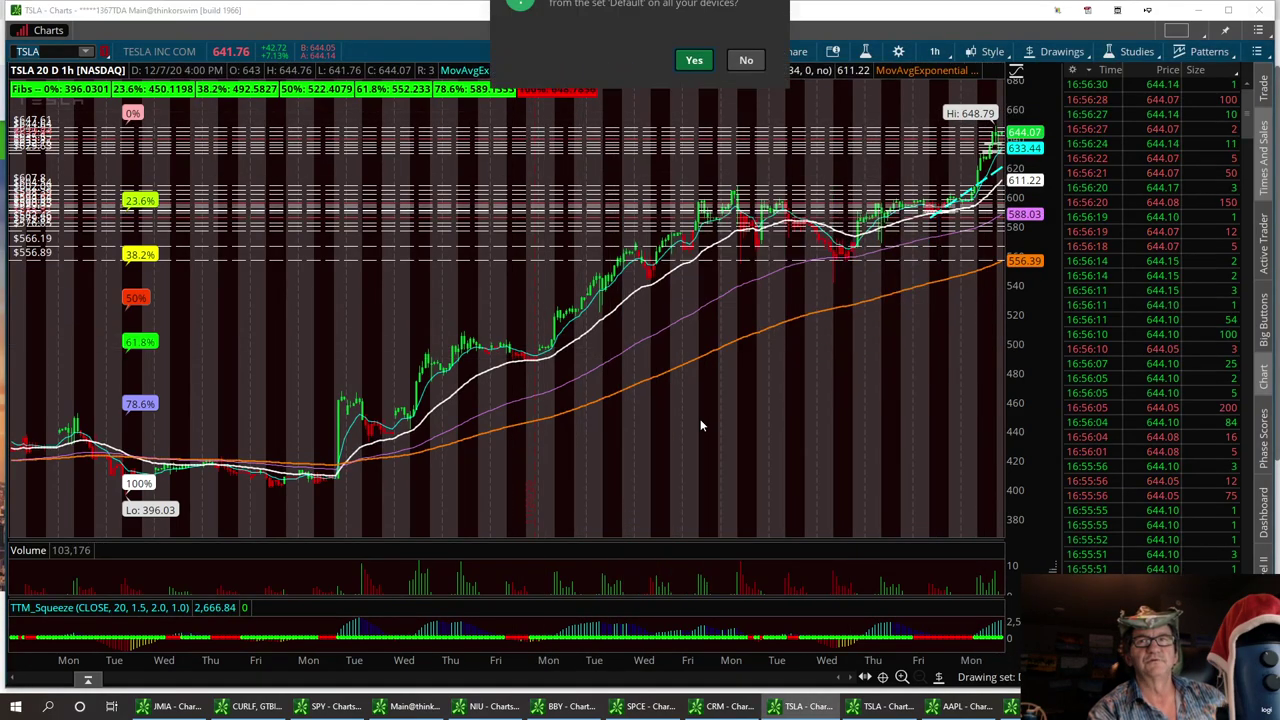
click(696, 93)
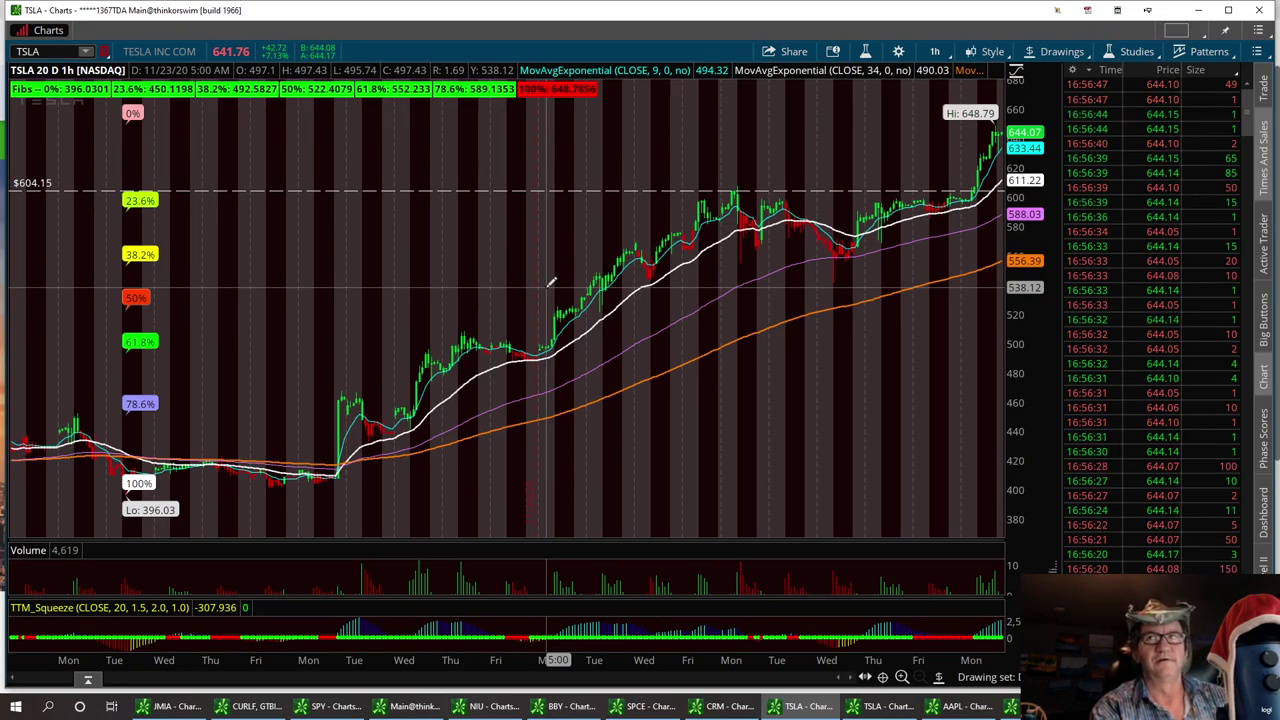
- Add price levels at $618.73, $626.01, $635.58 and $641.5, then switch to 1 D : 1m
click(660, 165)
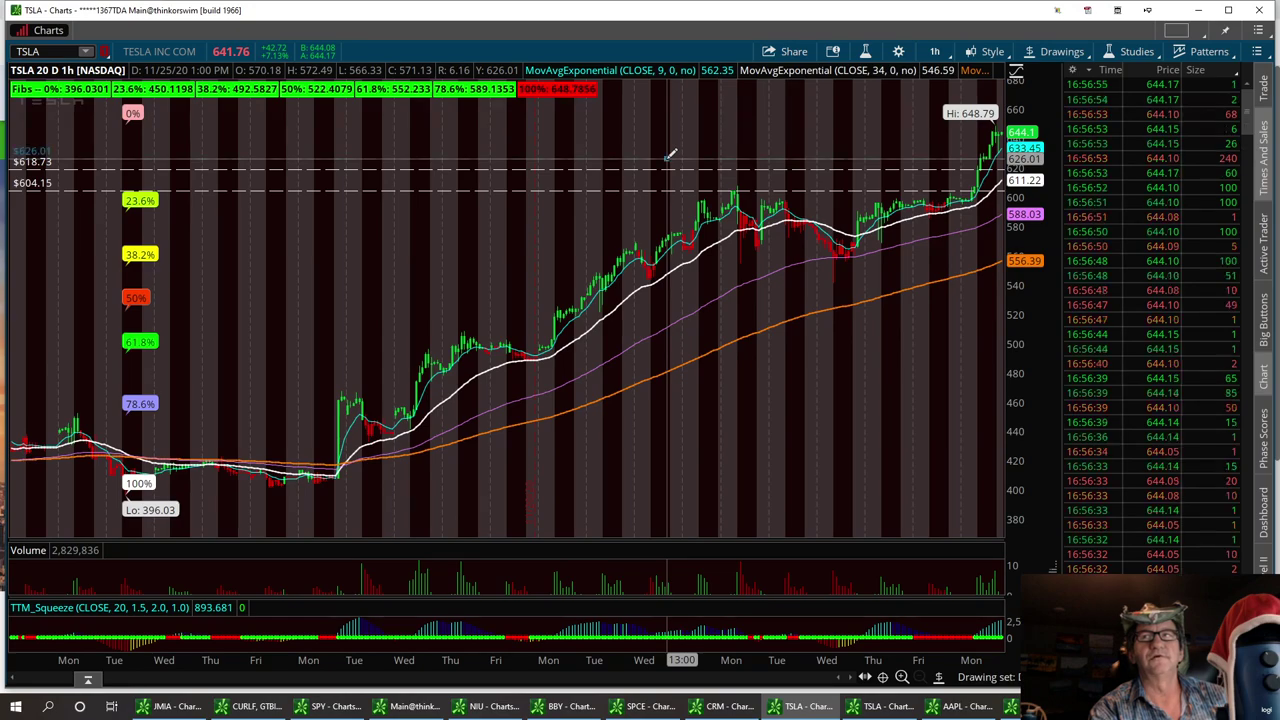
click(672, 151)
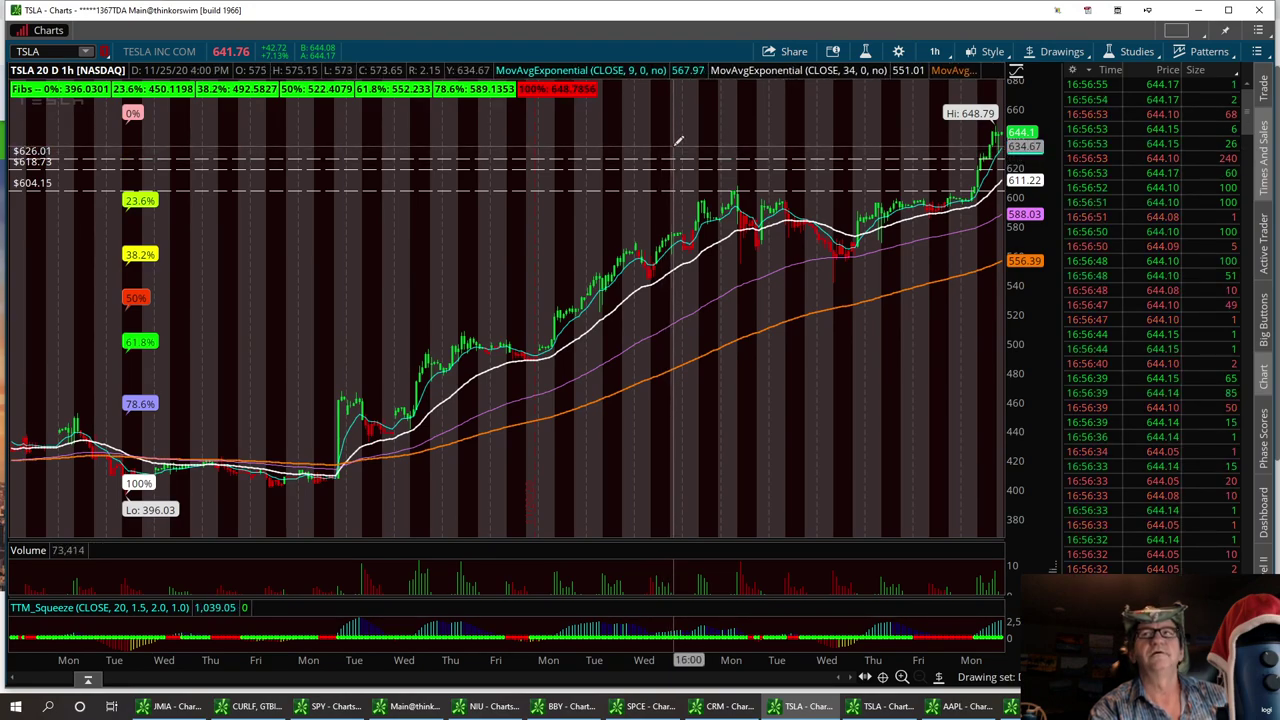
click(677, 142)
click(681, 128)
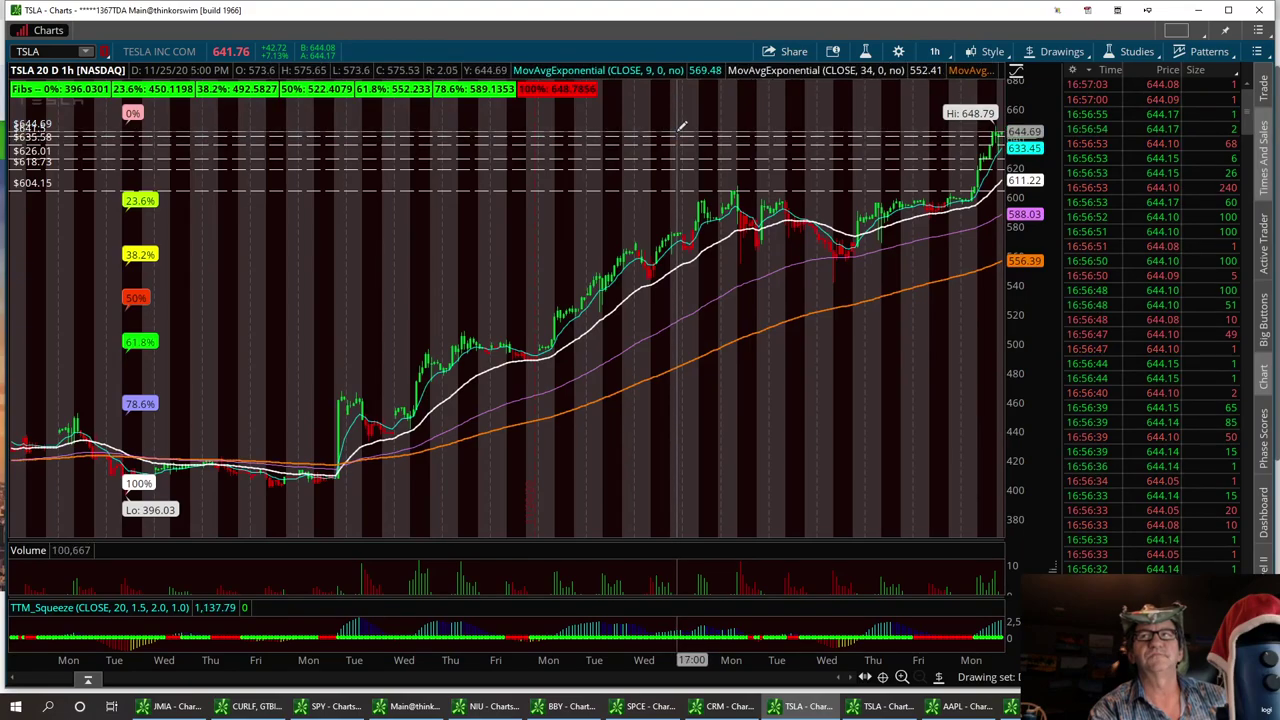
click(935, 51)
click(871, 134)
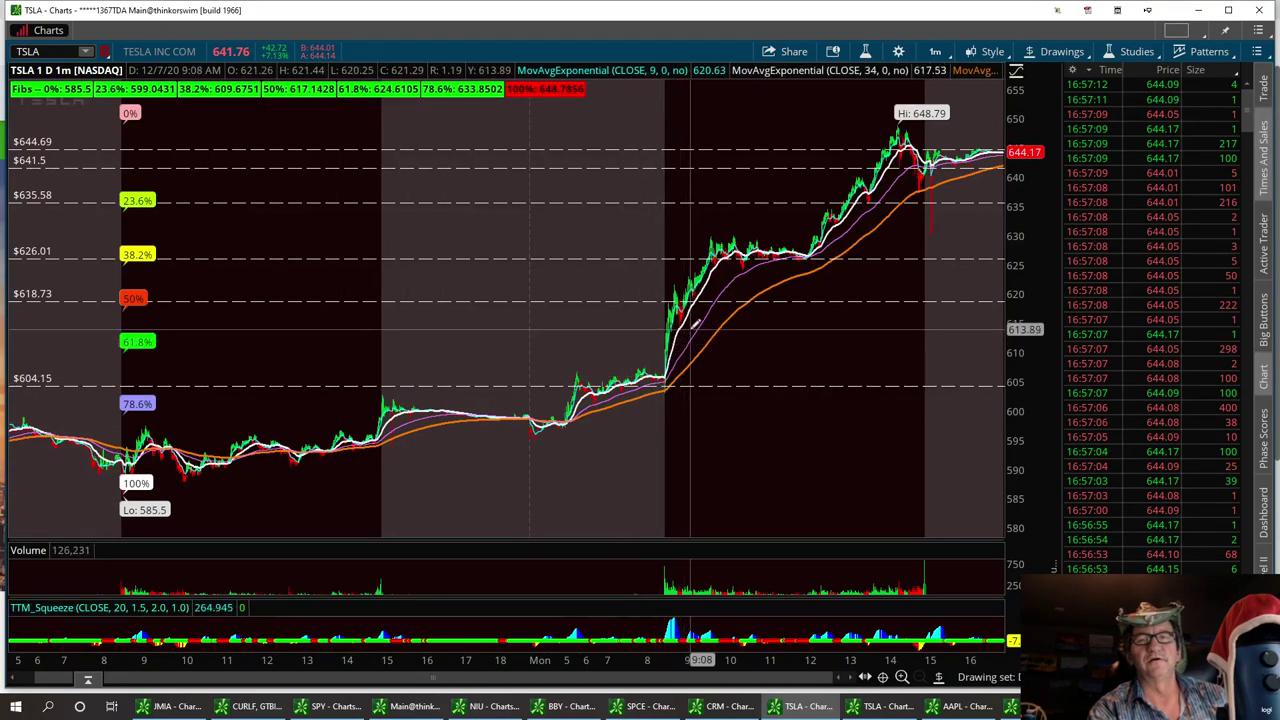
- Zoom into 7:30–10:30 and add levels at $610.48, $612.84, $619.86, $621.53, $624.29, $628.51, $629.37
drag(695, 331, 629, 330)
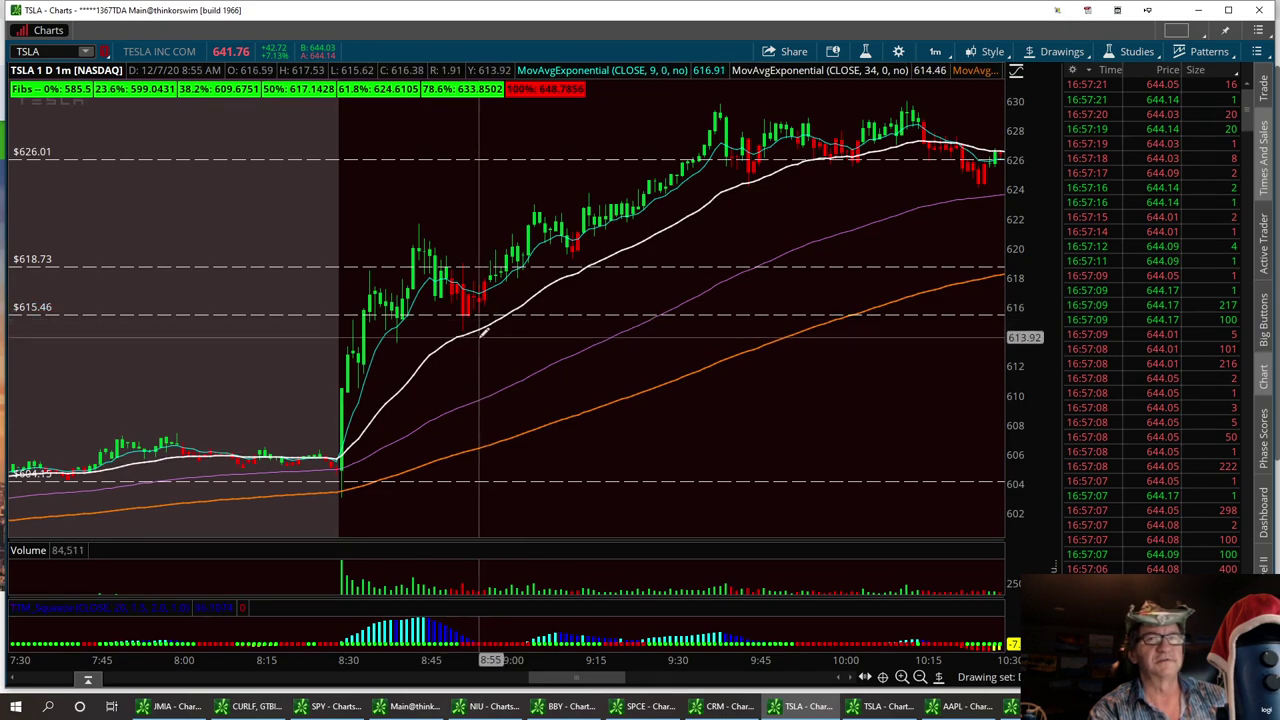
click(463, 384)
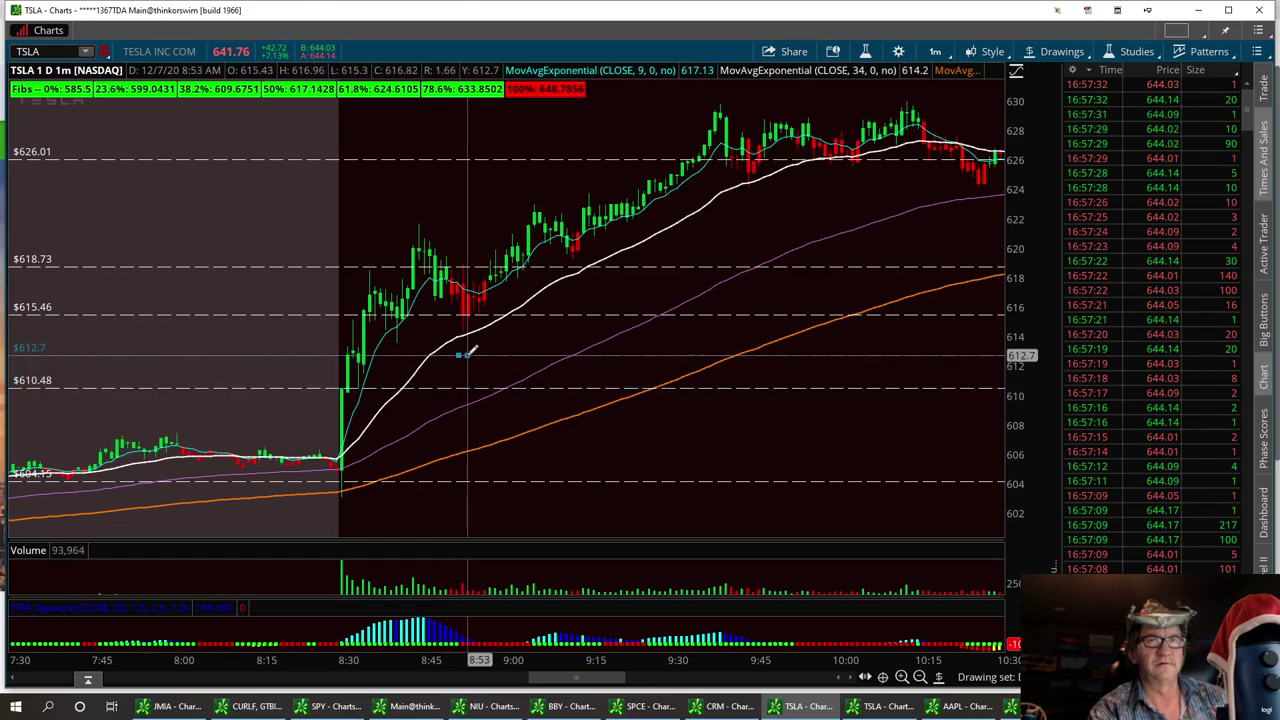
click(468, 352)
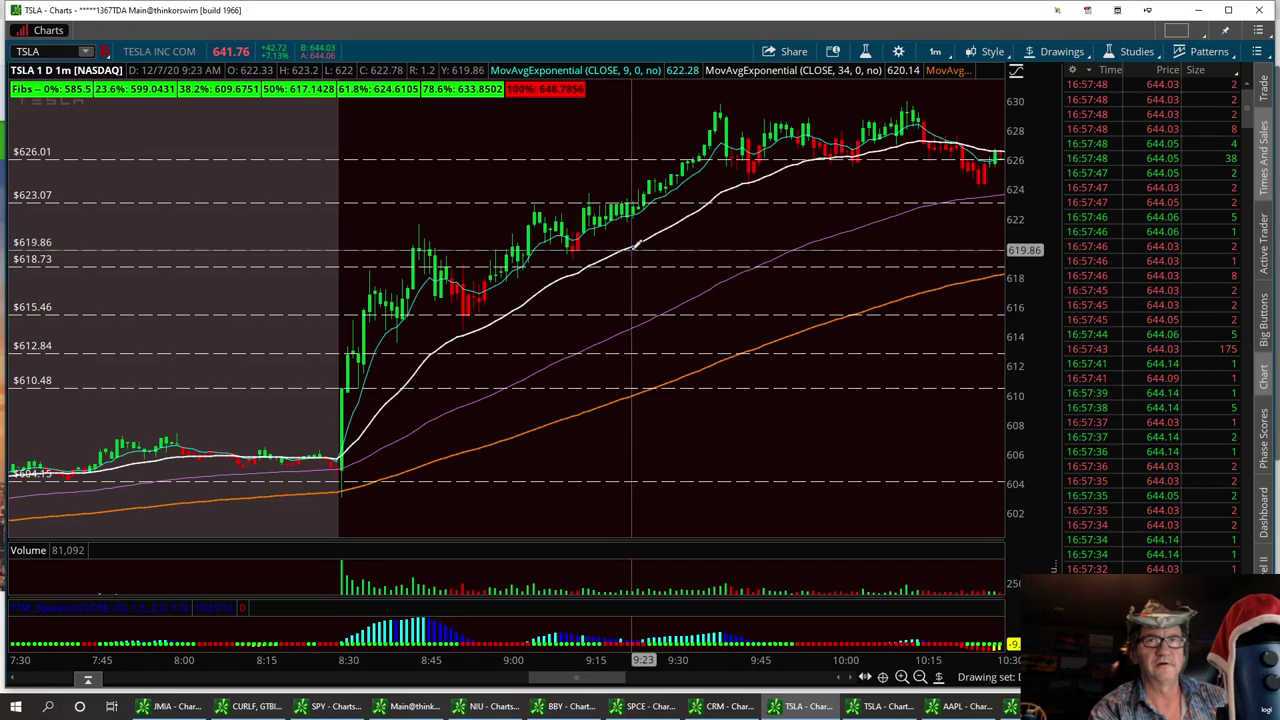
click(631, 244)
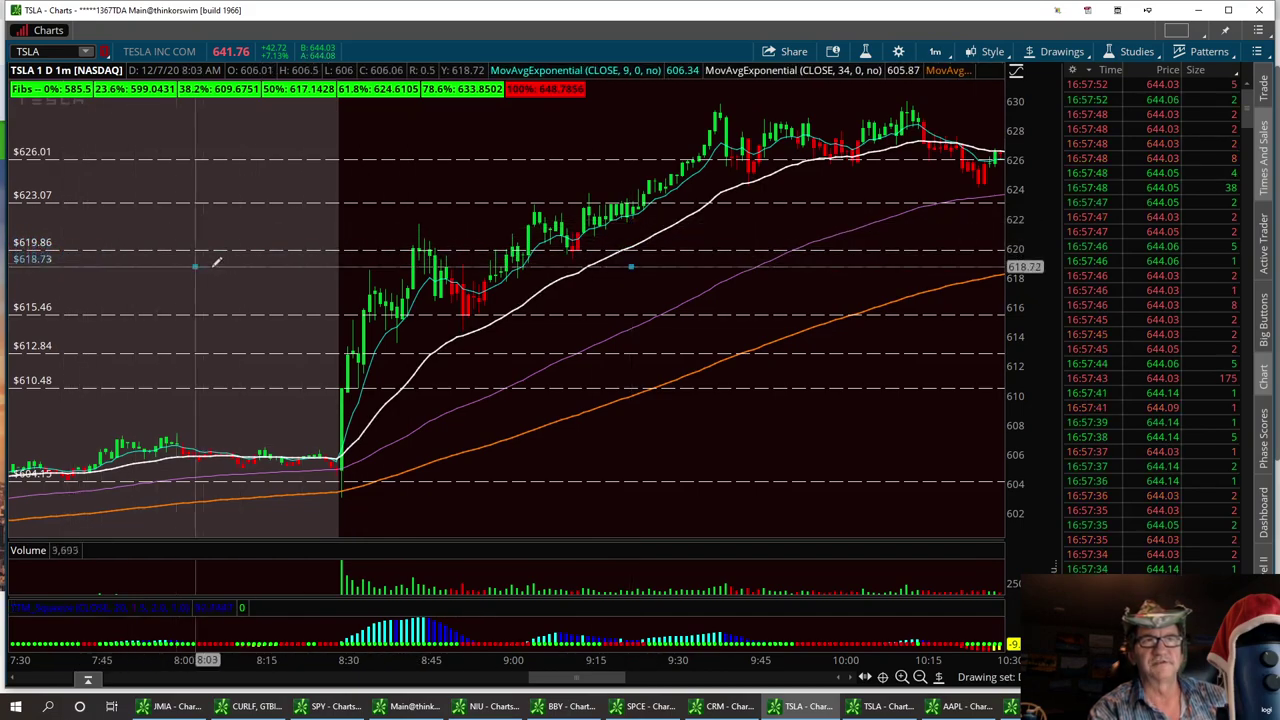
click(390, 220)
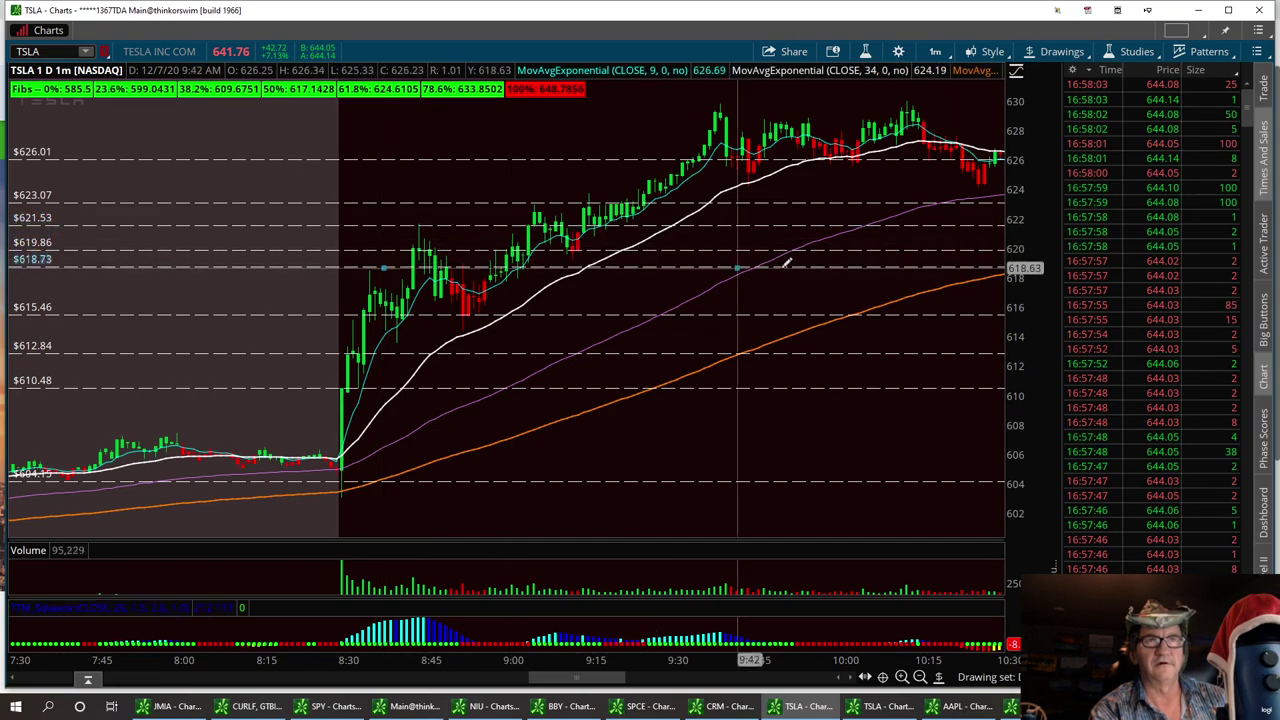
click(962, 180)
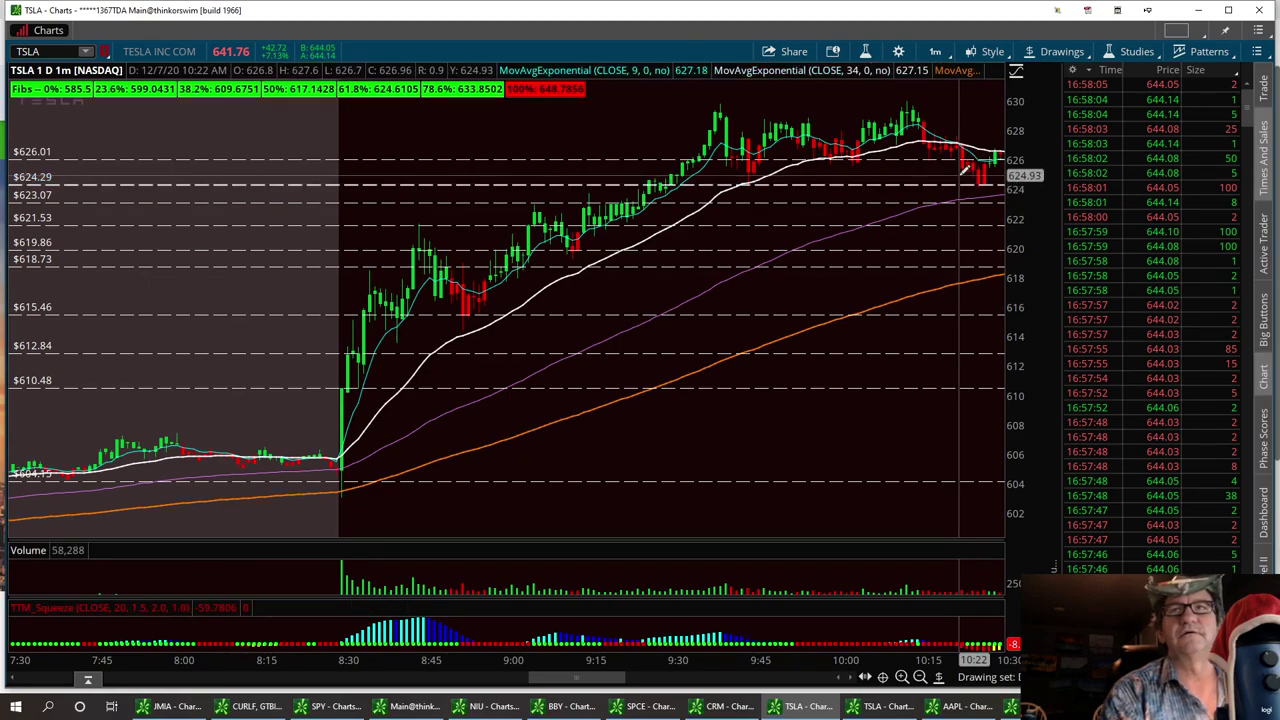
click(963, 117)
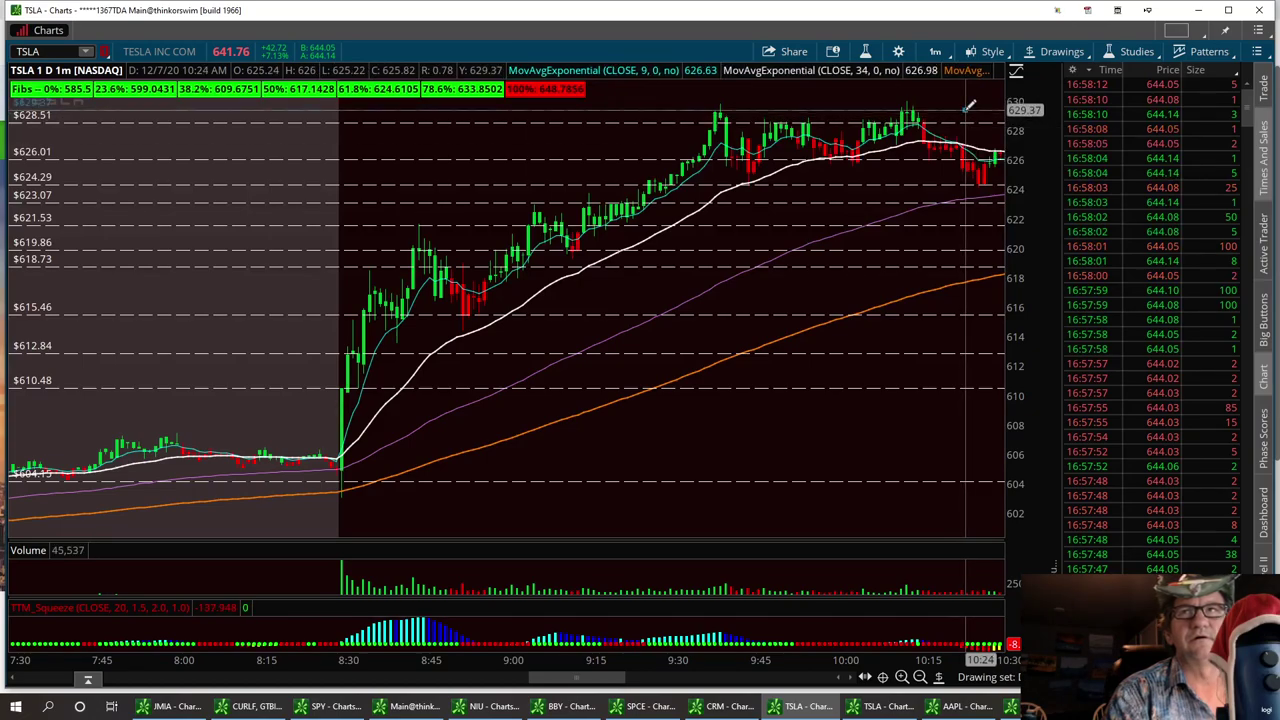
click(968, 104)
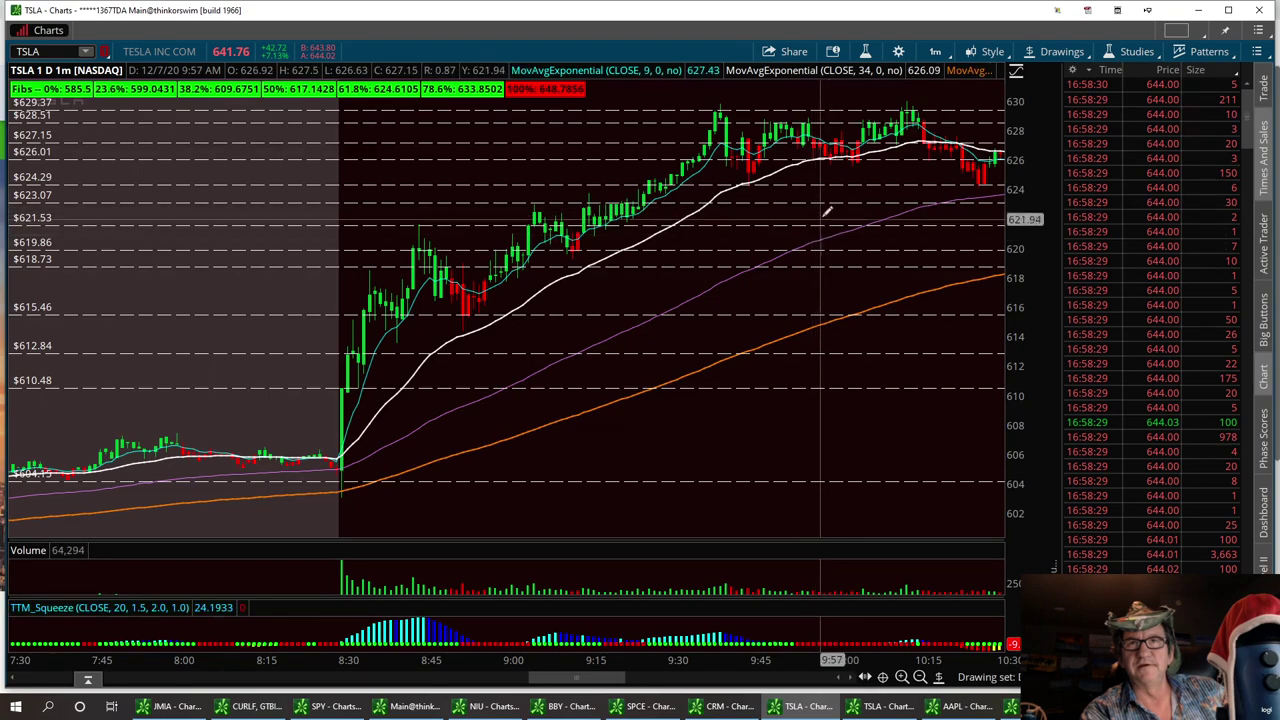
- Place a price level near $623 with the Price Level drawing tool
click(1033, 51)
mouse_move(1095, 181)
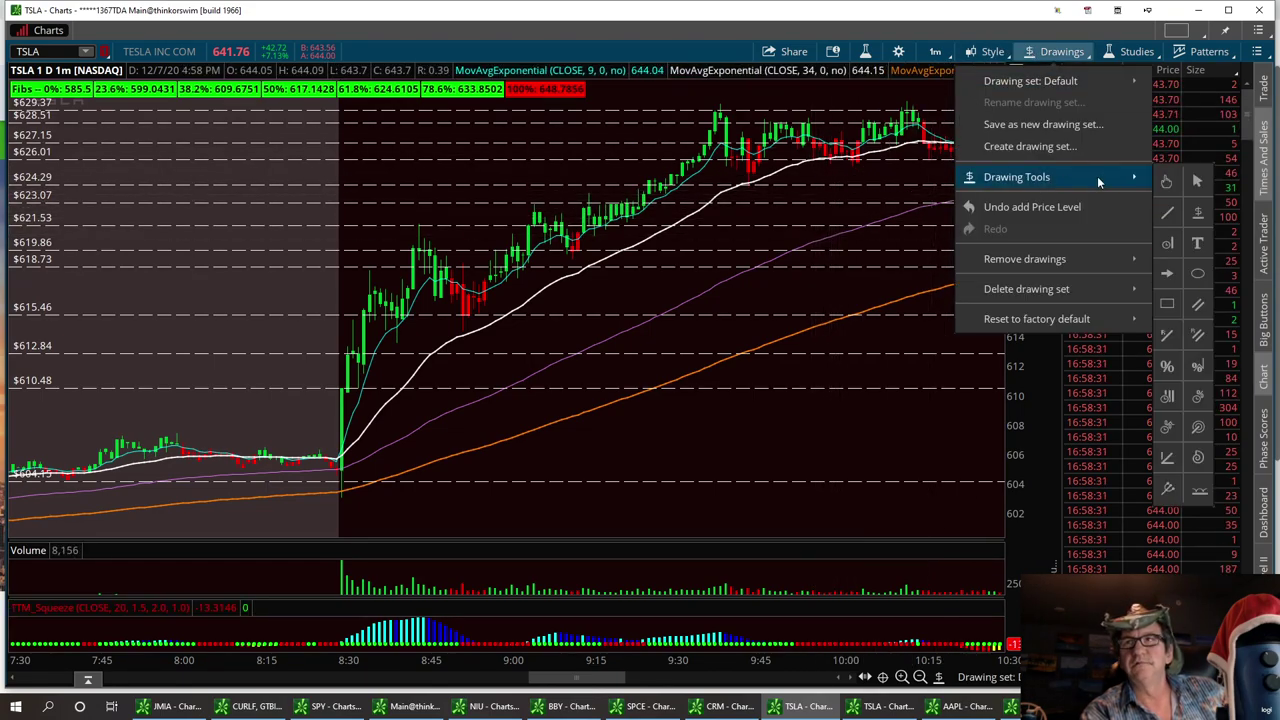
click(1167, 301)
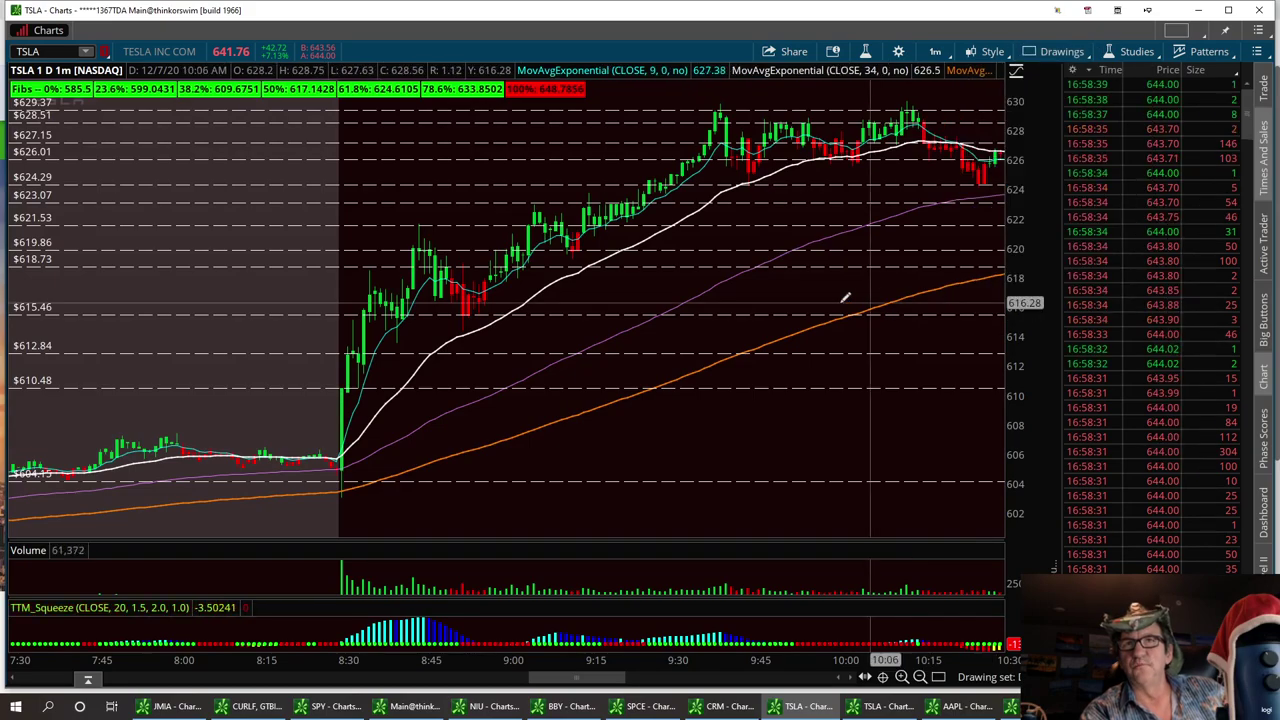
click(471, 200)
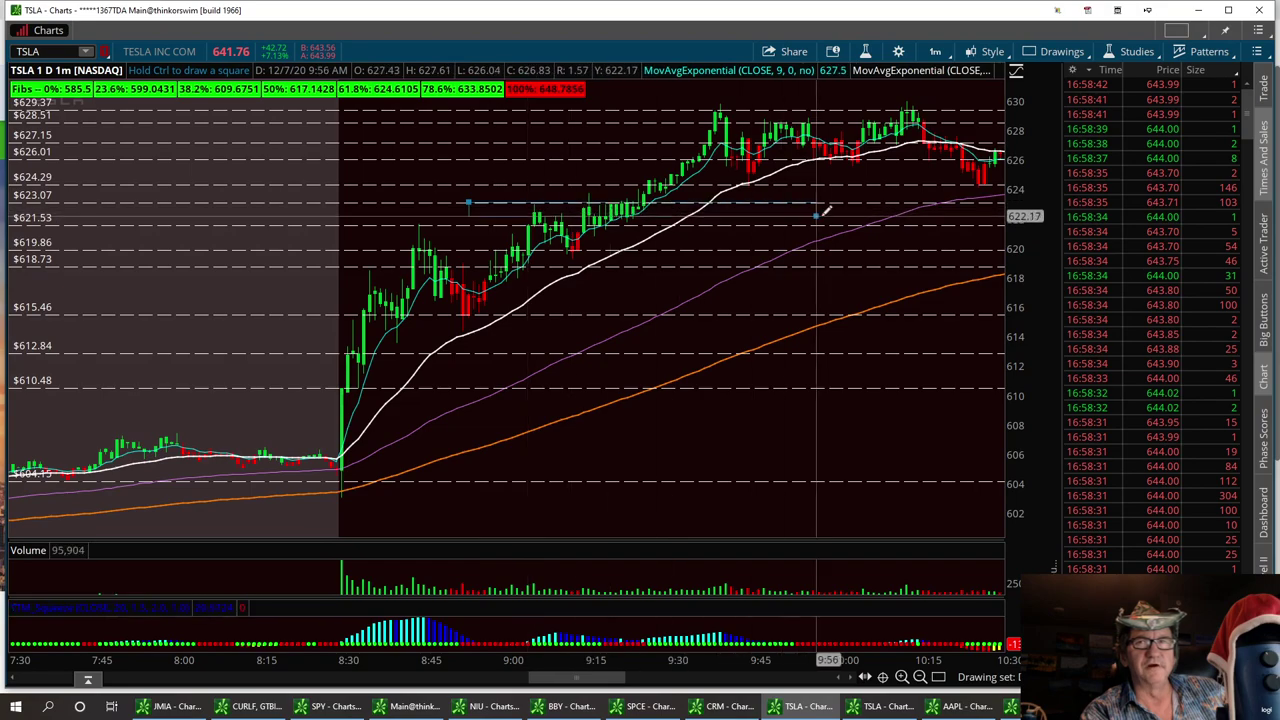
- Draw a grey rectangle zone just under $620 across to the chart's right edge
click(1000, 225)
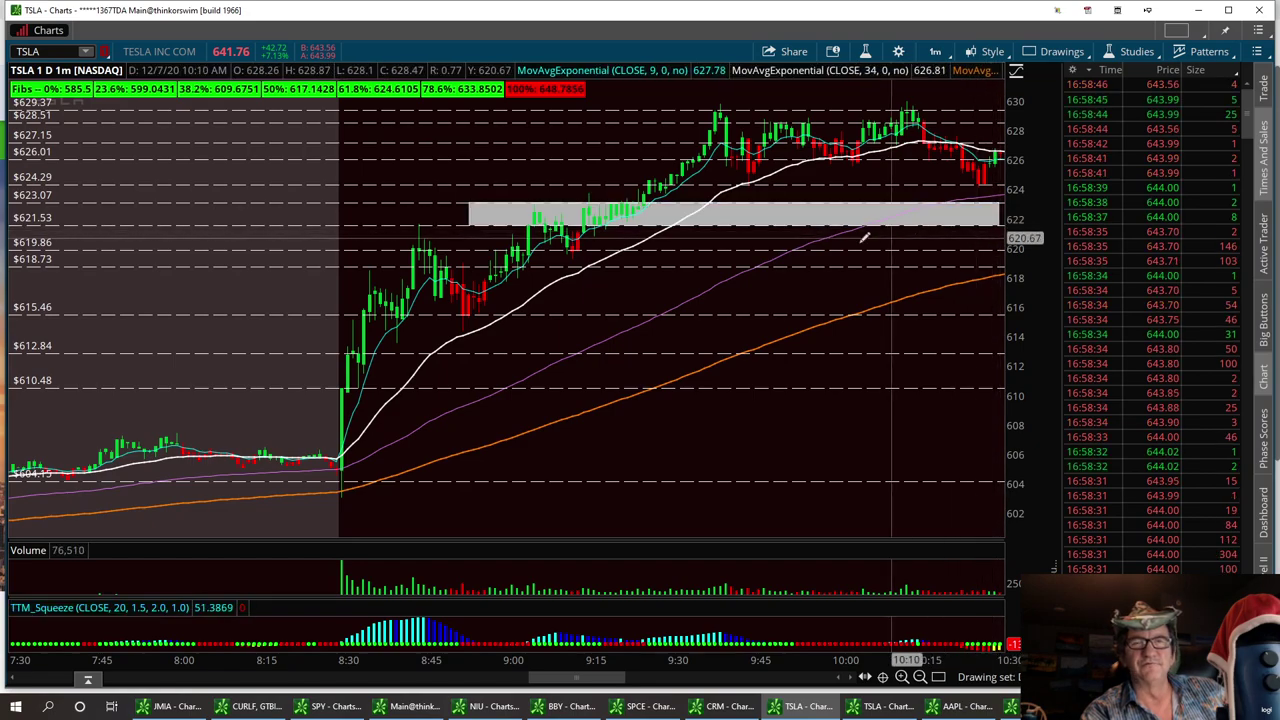
click(318, 251)
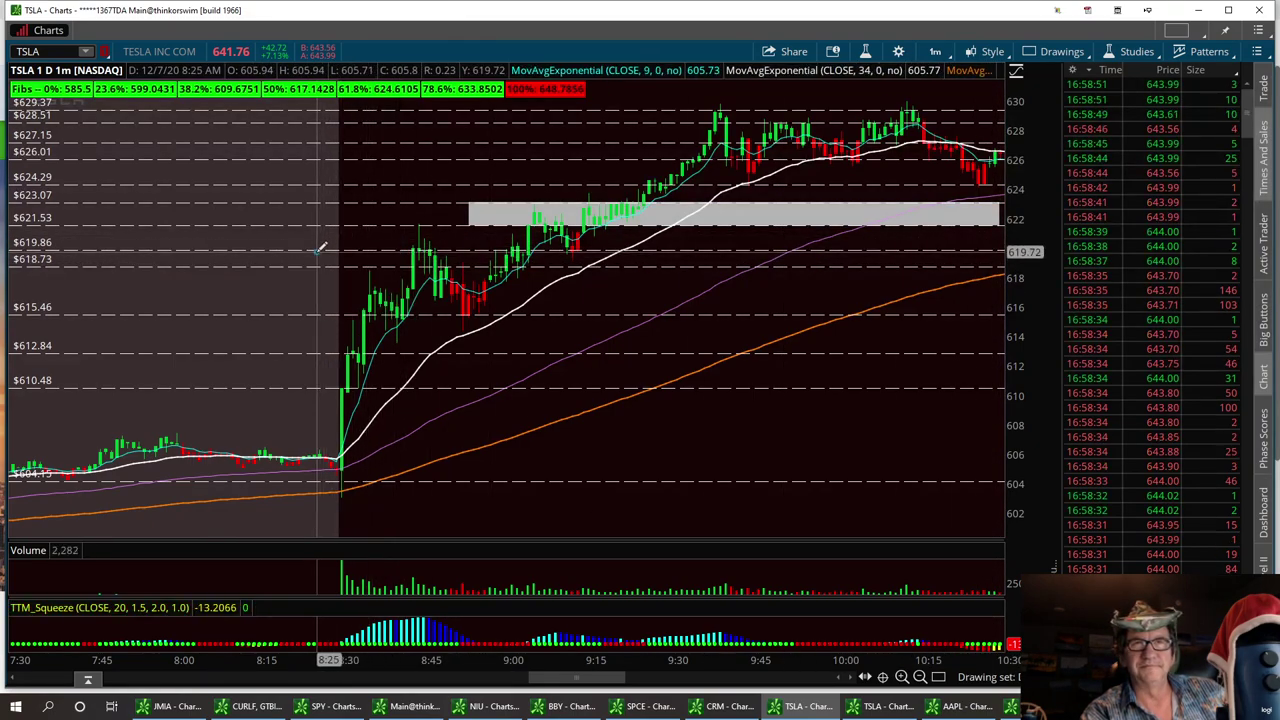
click(1004, 267)
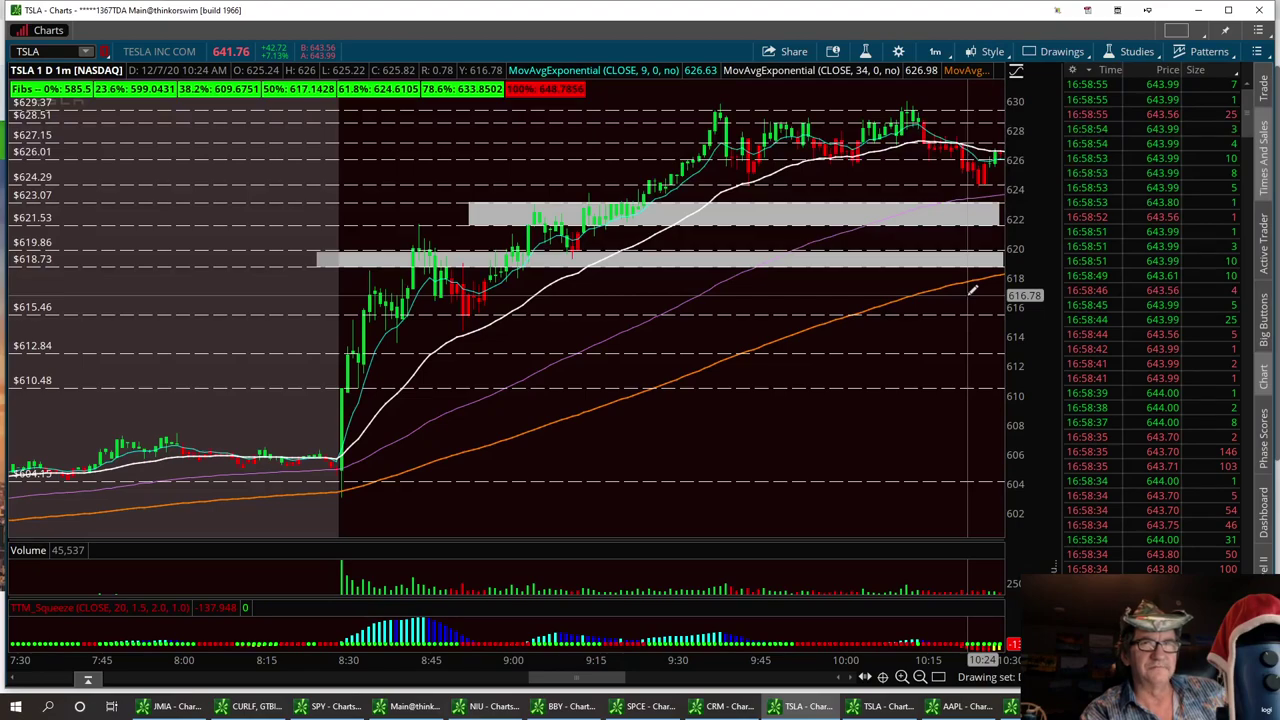
- Zoom the chart in and pick a new drawing tool from the Drawings menu
scroll(971, 290, down, 5)
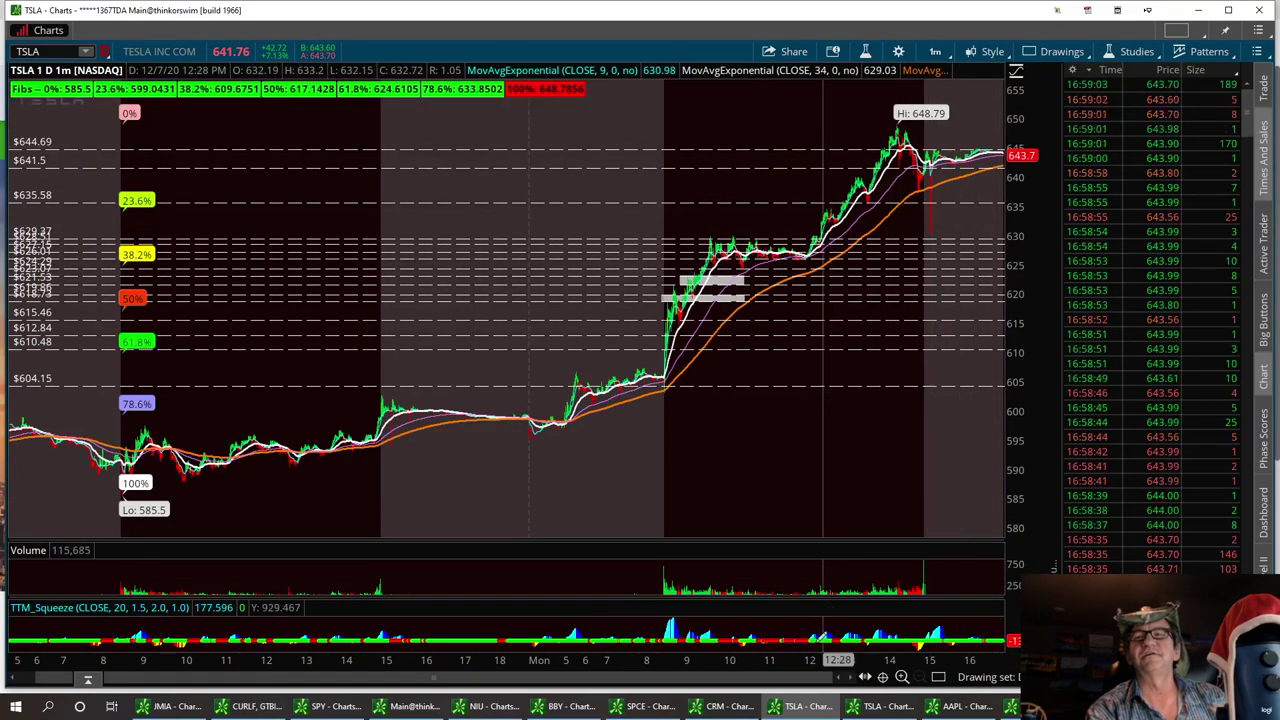
click(901, 677)
click(901, 677)
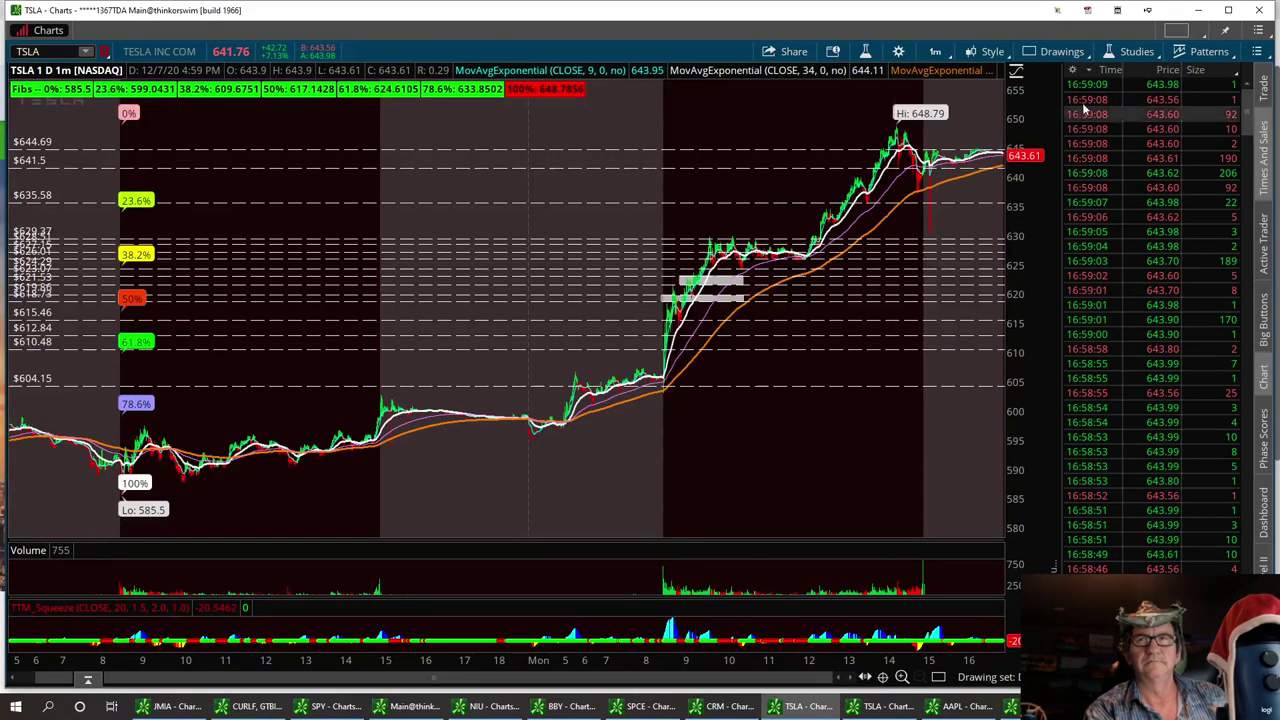
click(1062, 51)
mouse_move(984, 182)
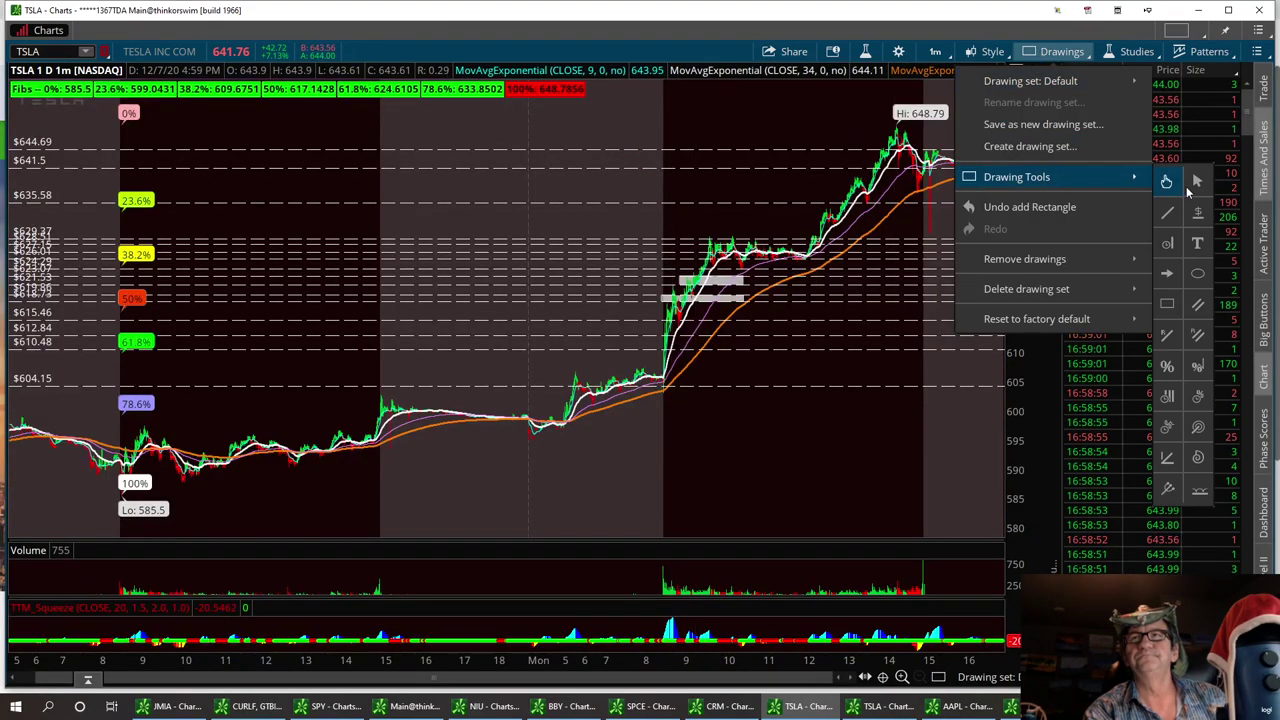
click(1200, 217)
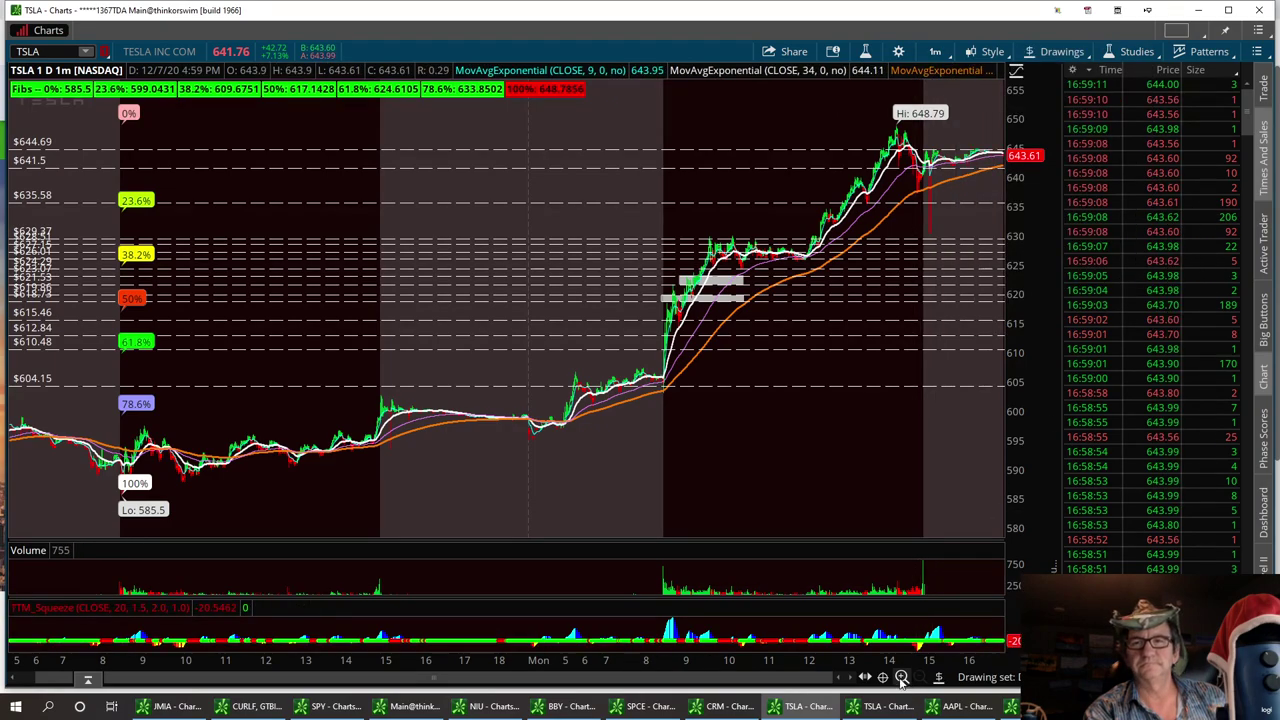
- Zoom in on the TSLA chart to frame the 11:00–16:45 afternoon session
click(900, 677)
click(900, 677)
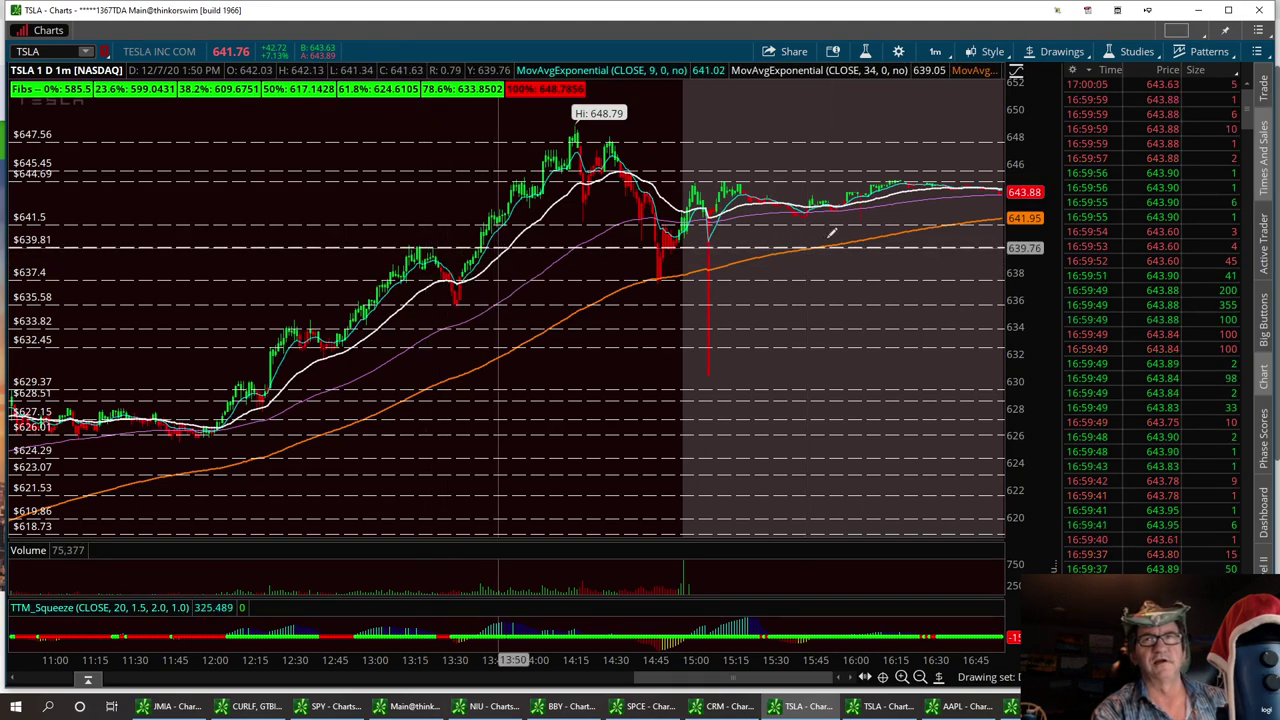
- Edit the $639.81 price level's properties to Color red and Width 3, then confirm
right_click(945, 248)
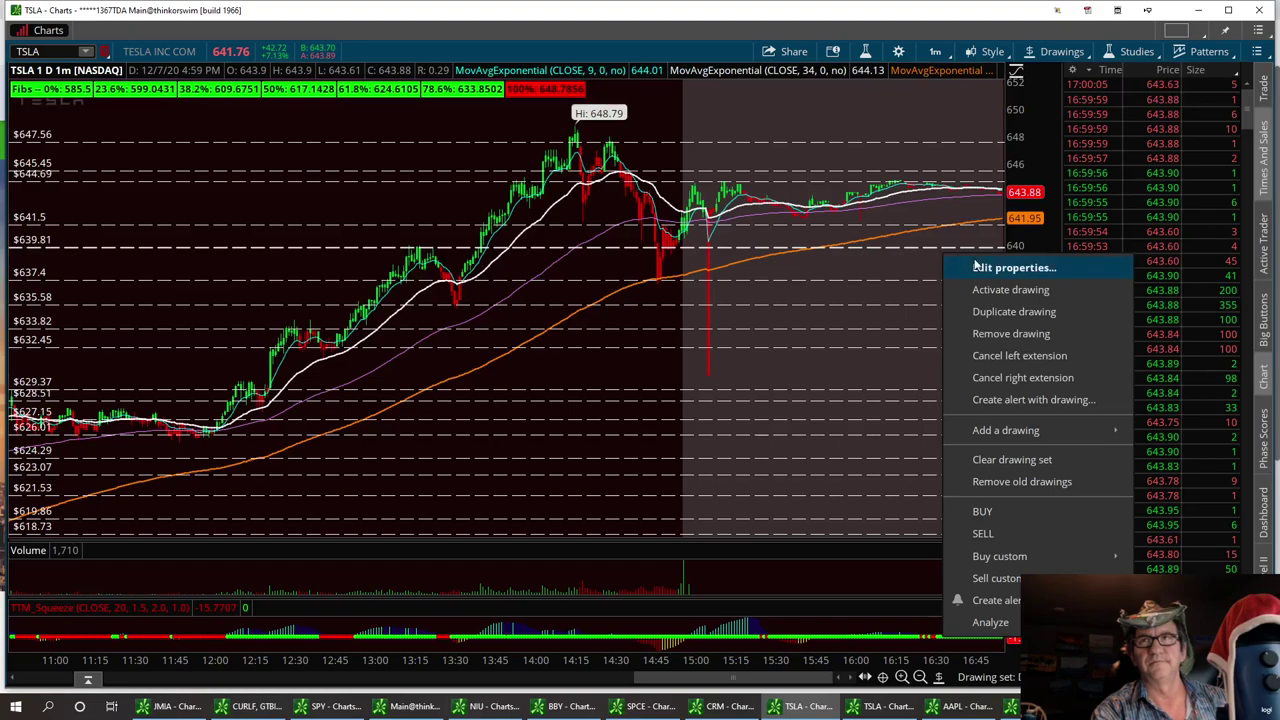
click(1000, 268)
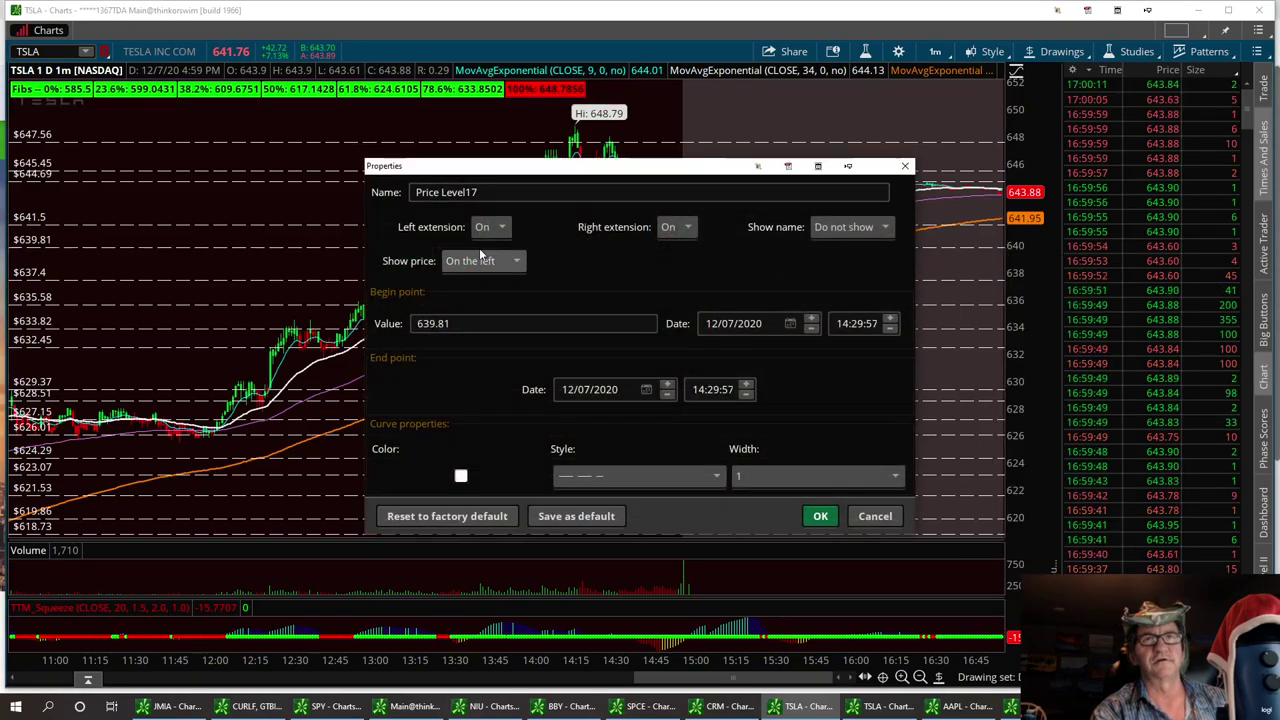
click(461, 476)
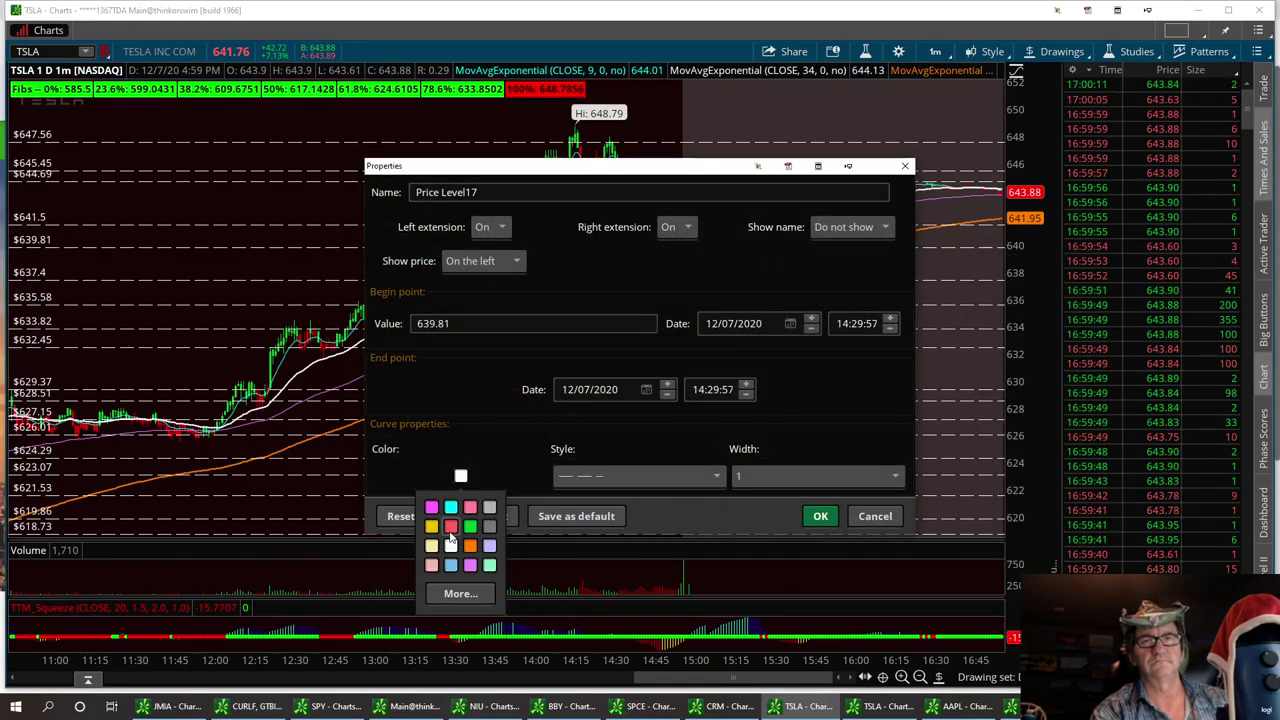
click(450, 530)
click(894, 480)
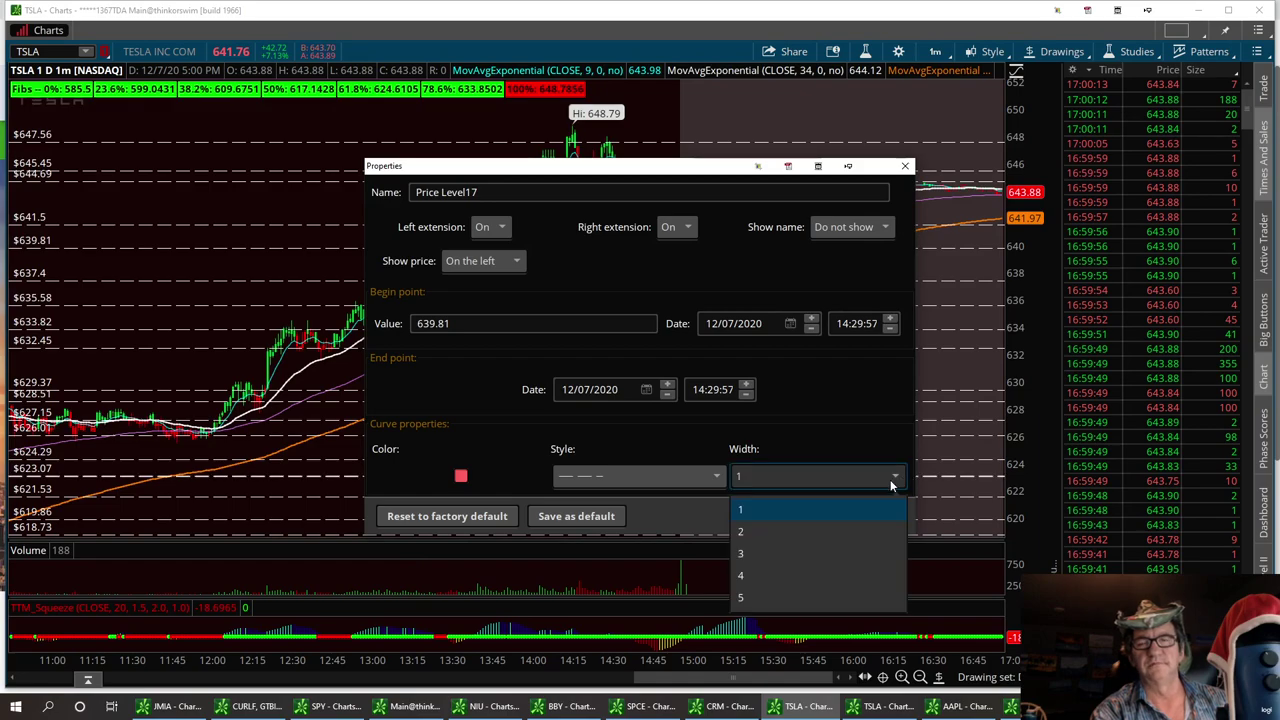
click(740, 558)
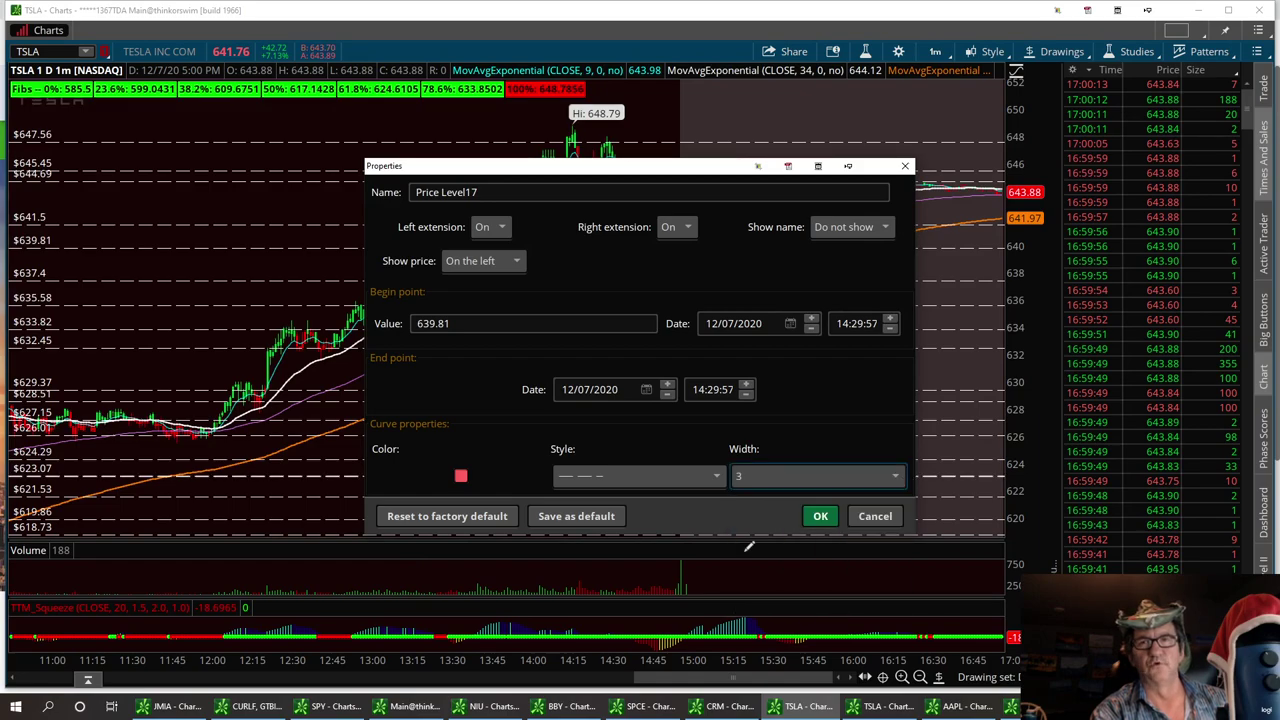
click(818, 515)
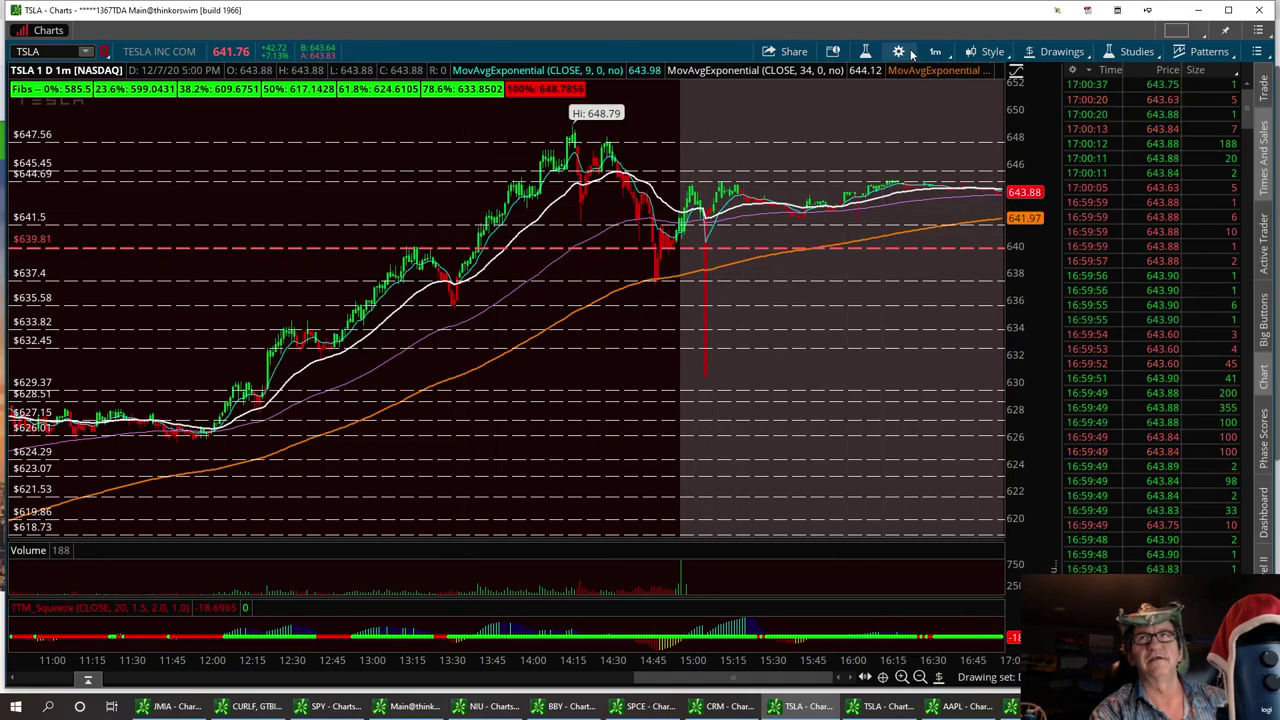
- Draw a rectangle zone from $639.81 near 12:45 down to about $635.6 at the right
click(1056, 51)
mouse_move(1006, 180)
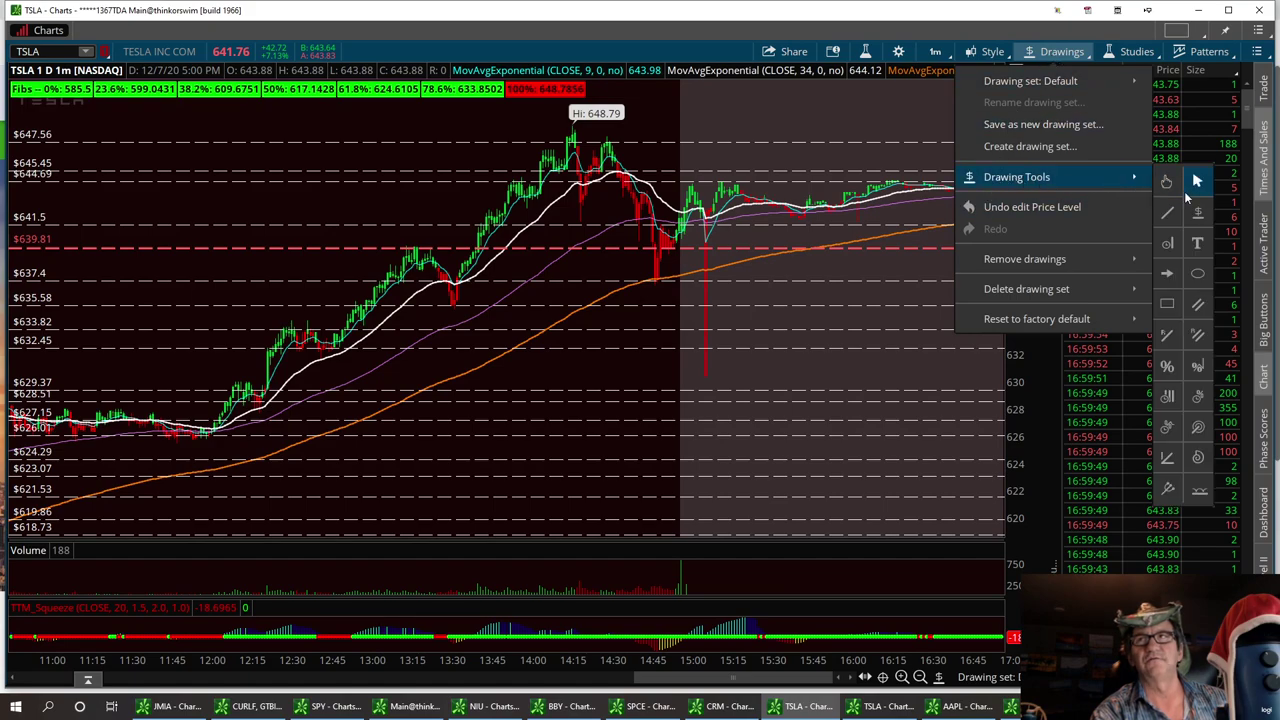
click(1169, 305)
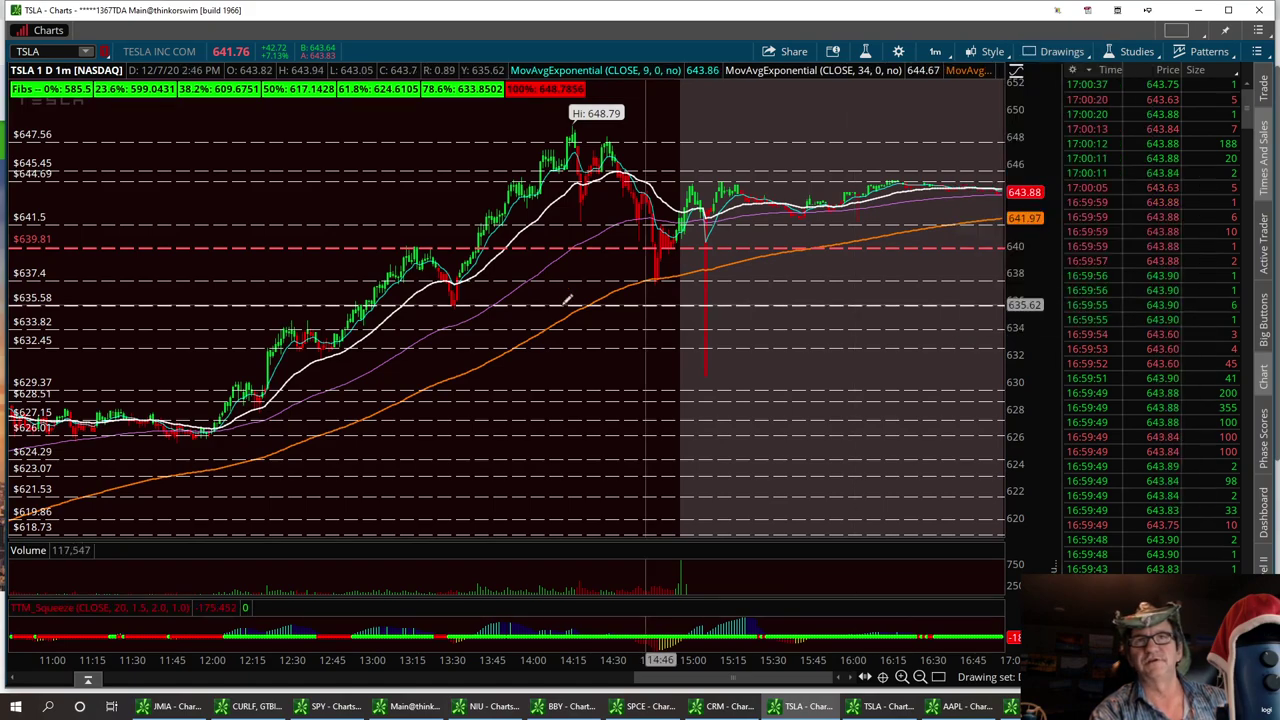
click(318, 246)
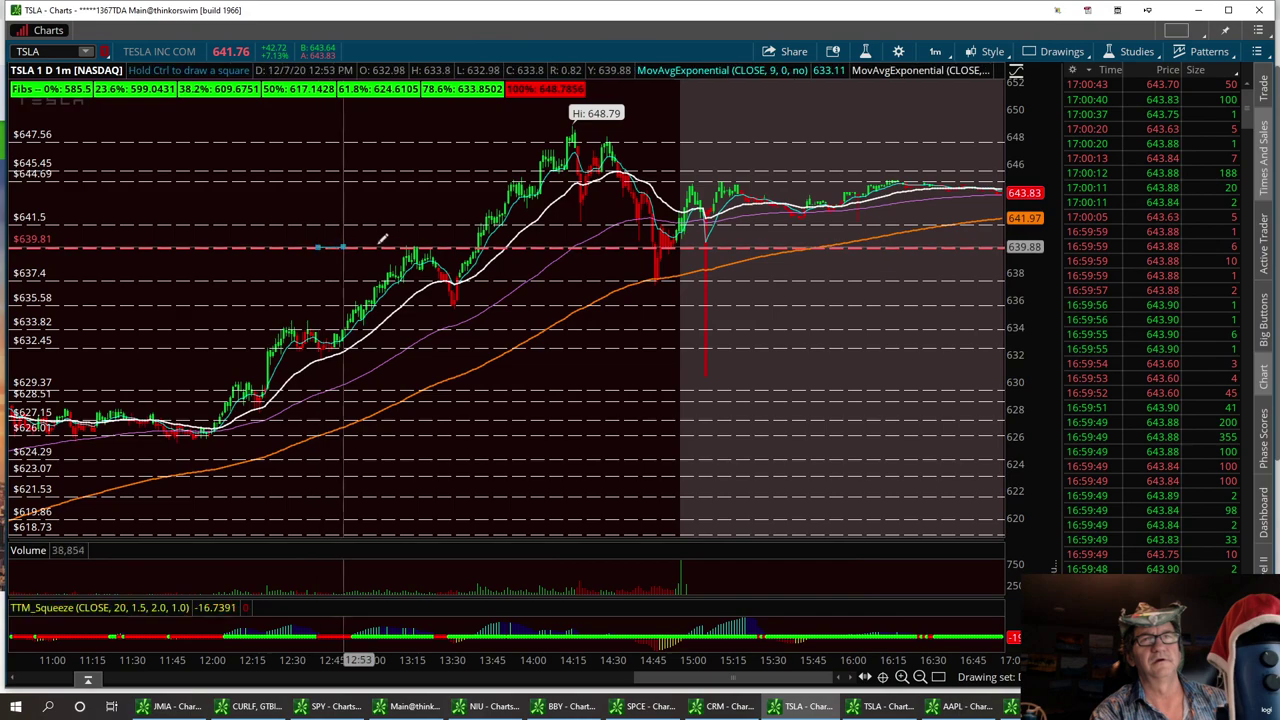
click(1000, 305)
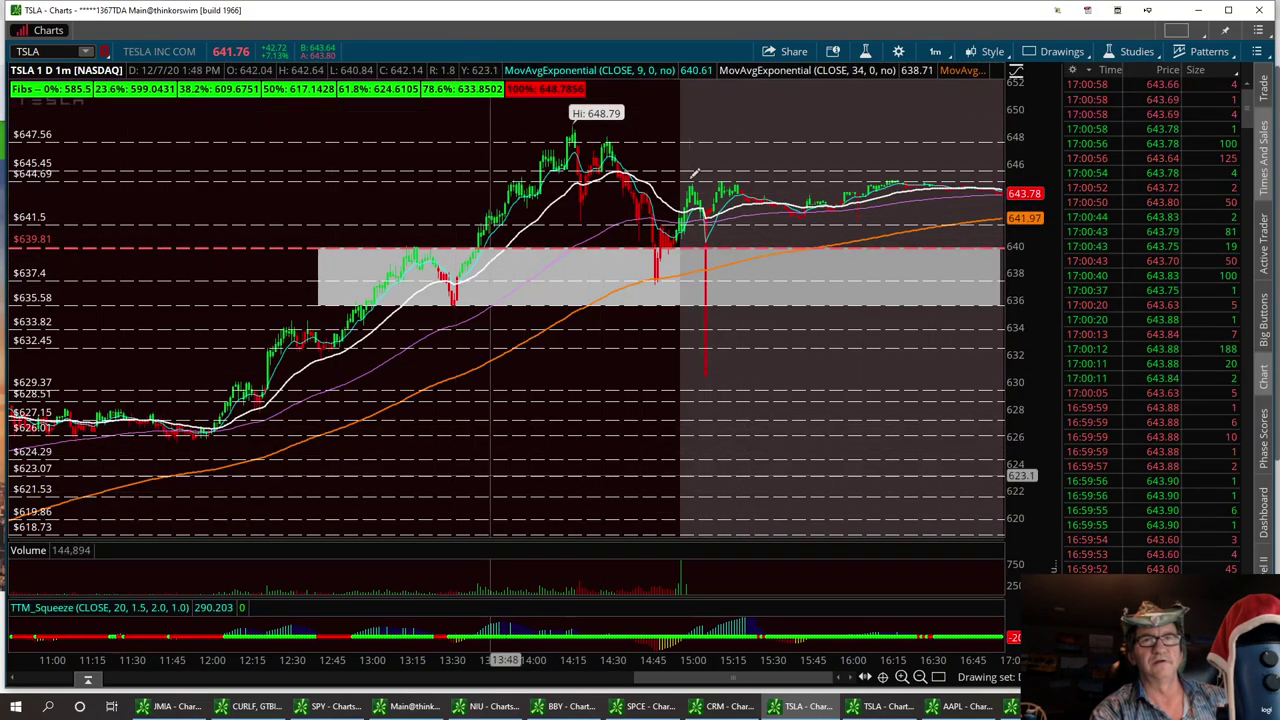
mouse_move(666, 275)
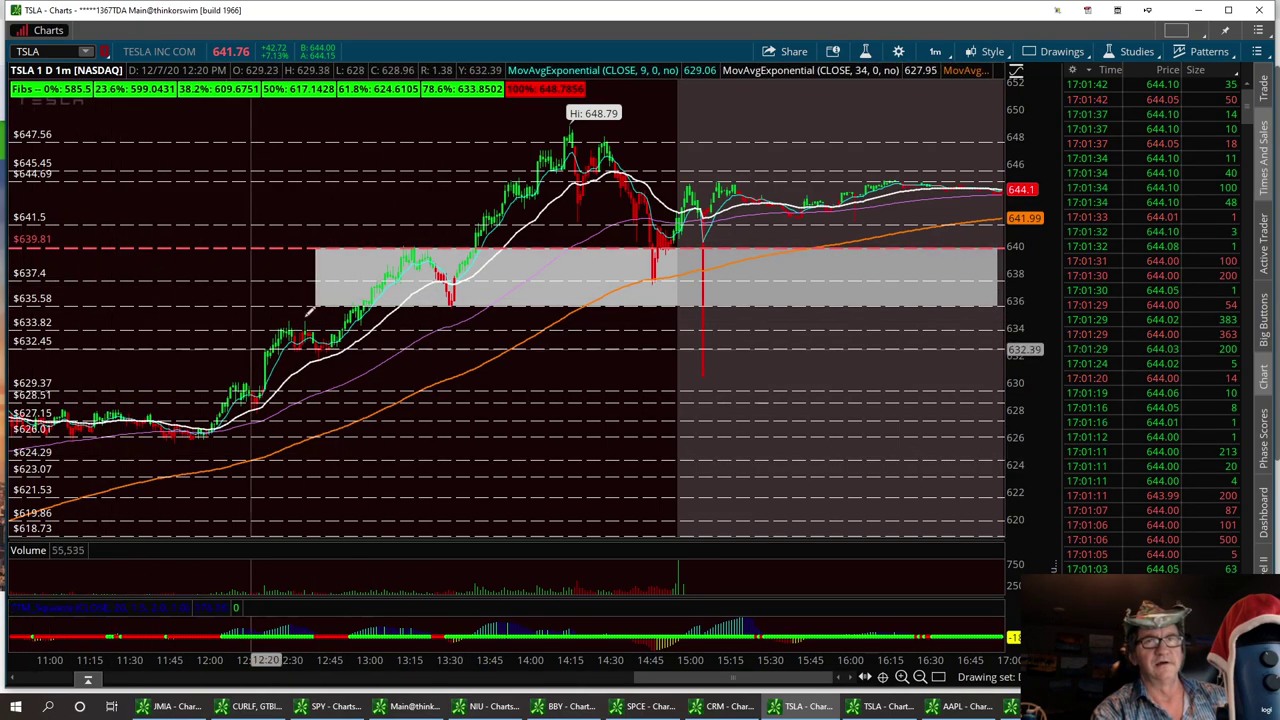
mouse_move(368, 267)
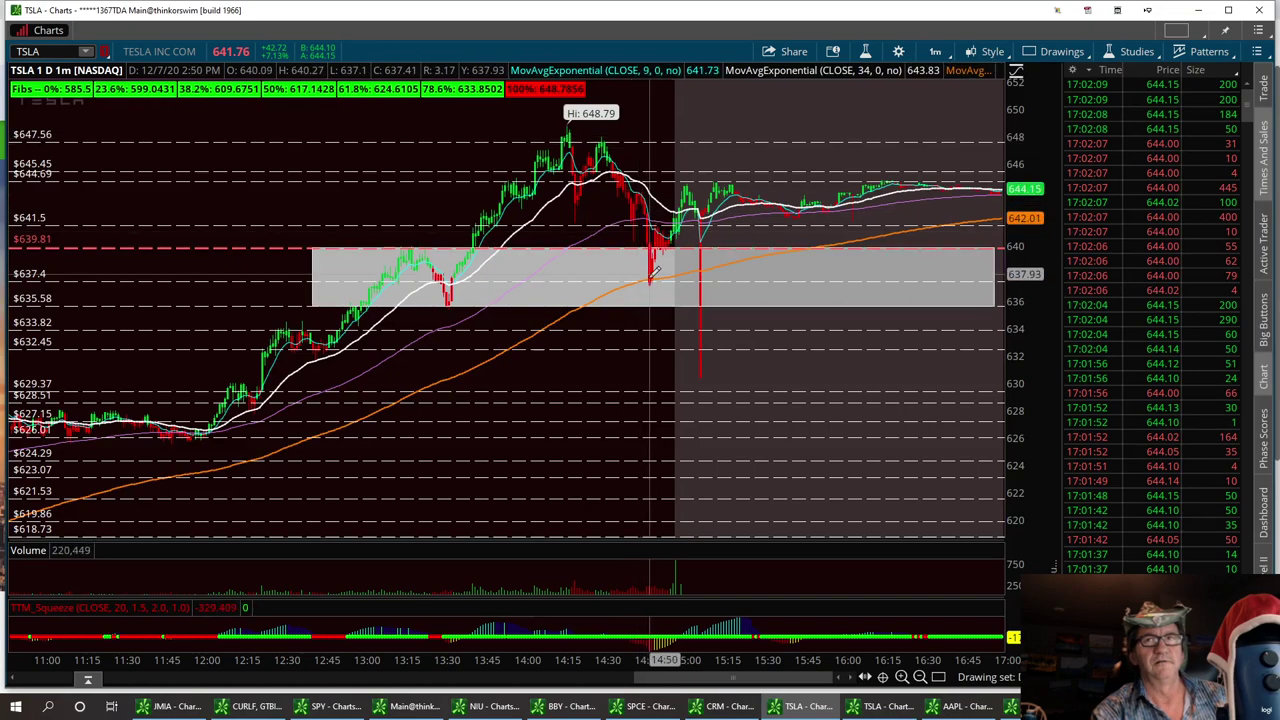
- Inspect the NIO one-minute chart with its 40.8–46.32 Fibonacci retracement and $40.85 level
mouse_move(655, 272)
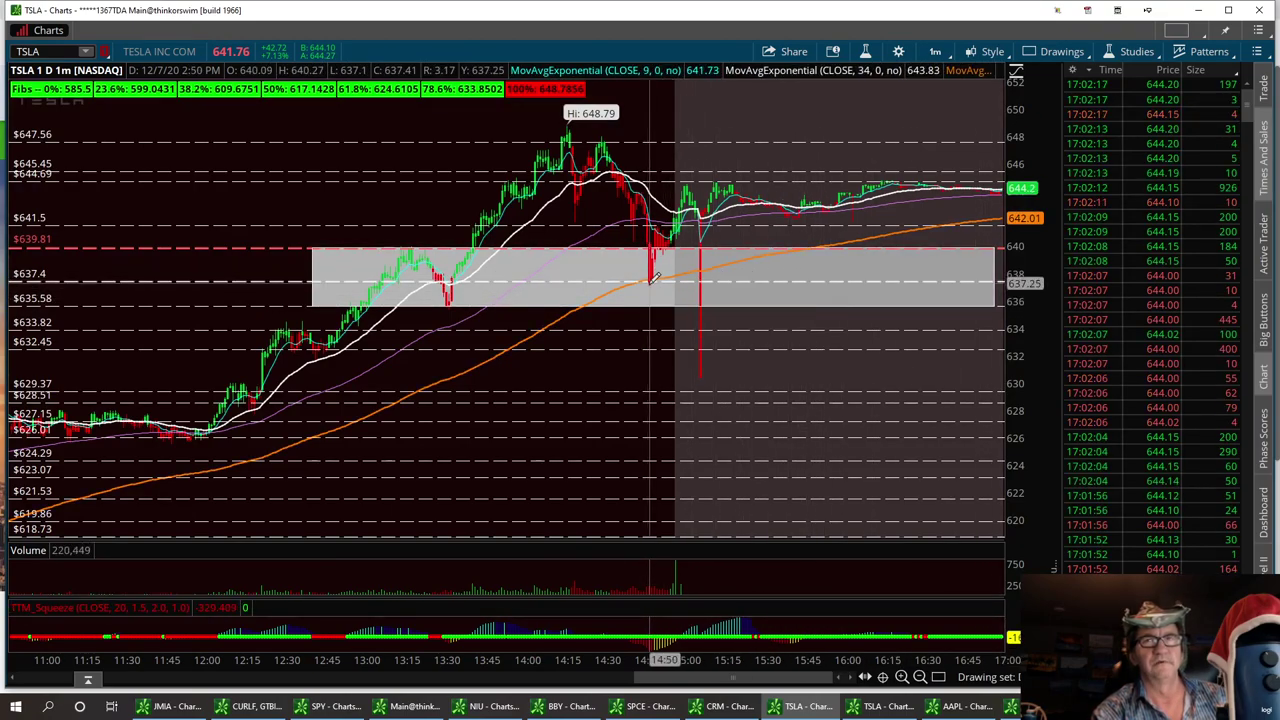
mouse_move(688, 243)
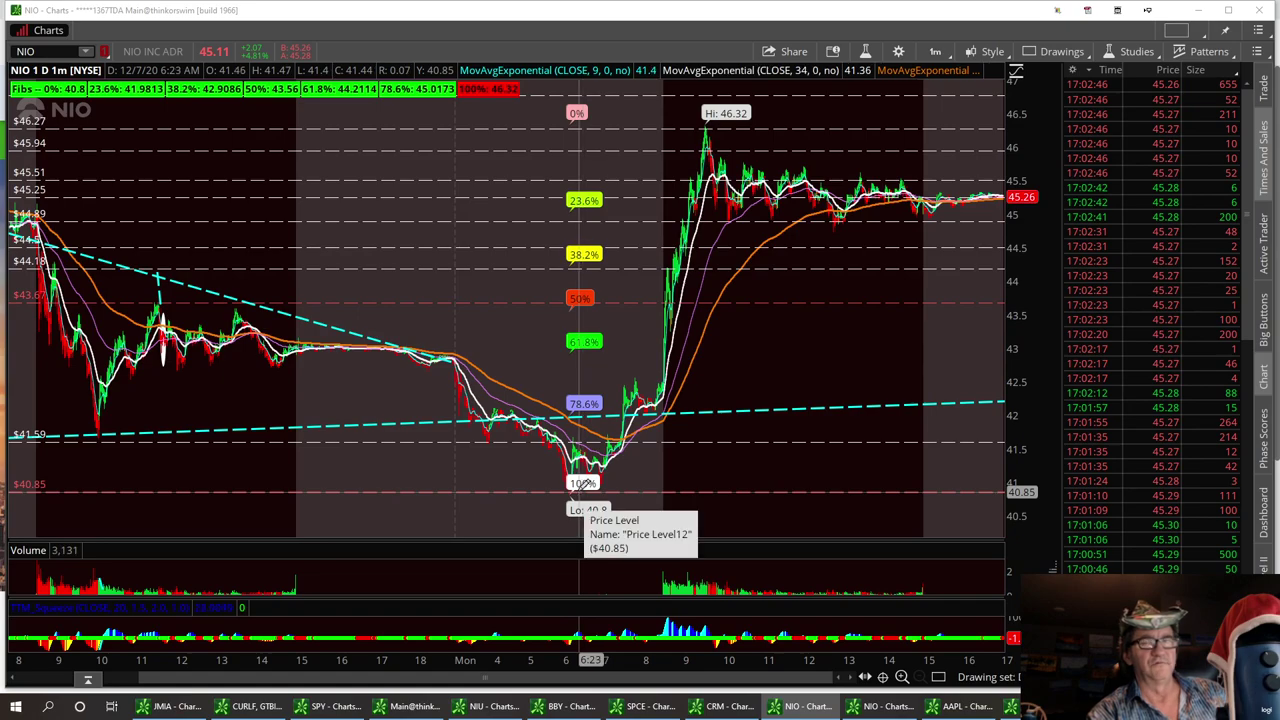
- Zoom into the NIO morning low and back out, then switch to 5 D : 5m
drag(522, 485, 714, 485)
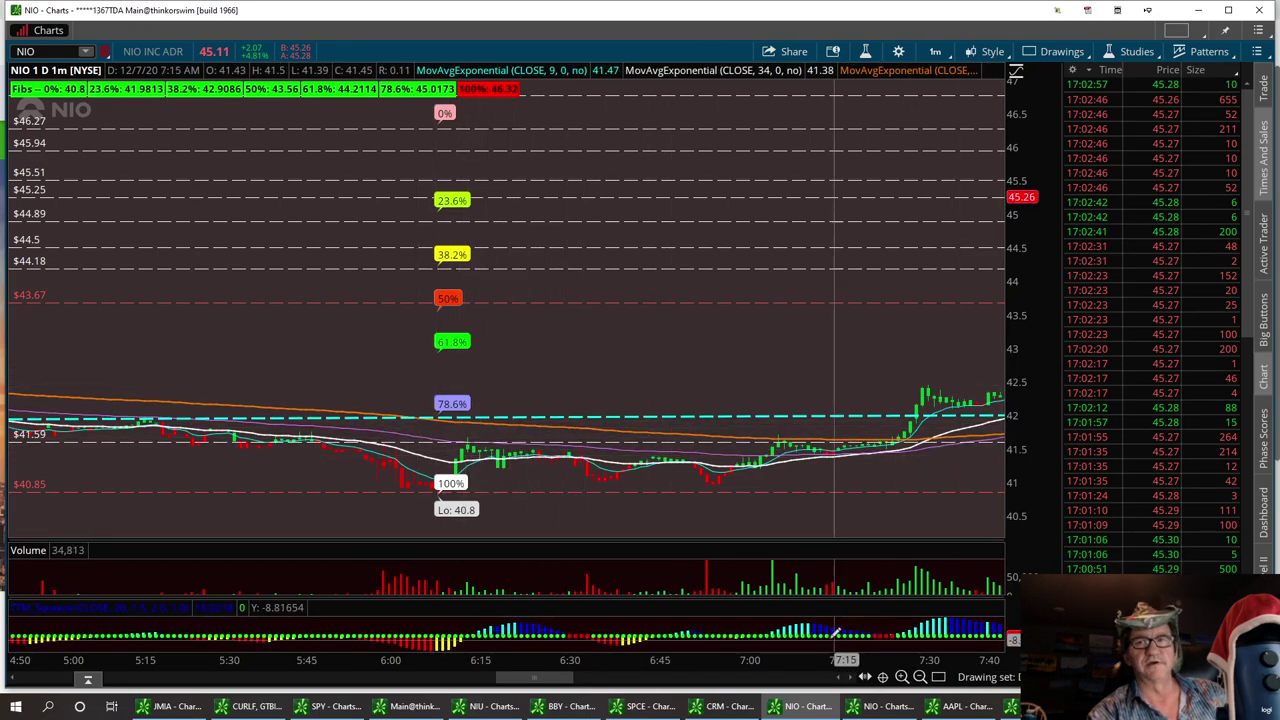
click(919, 678)
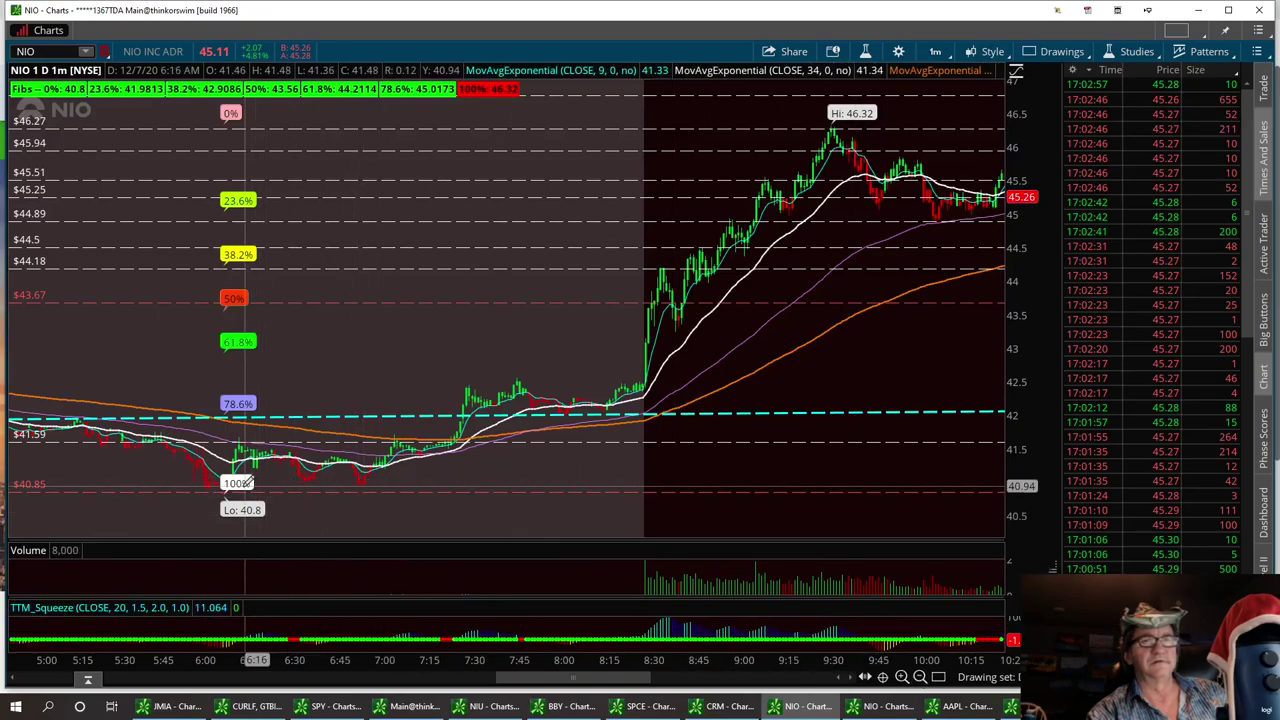
click(935, 52)
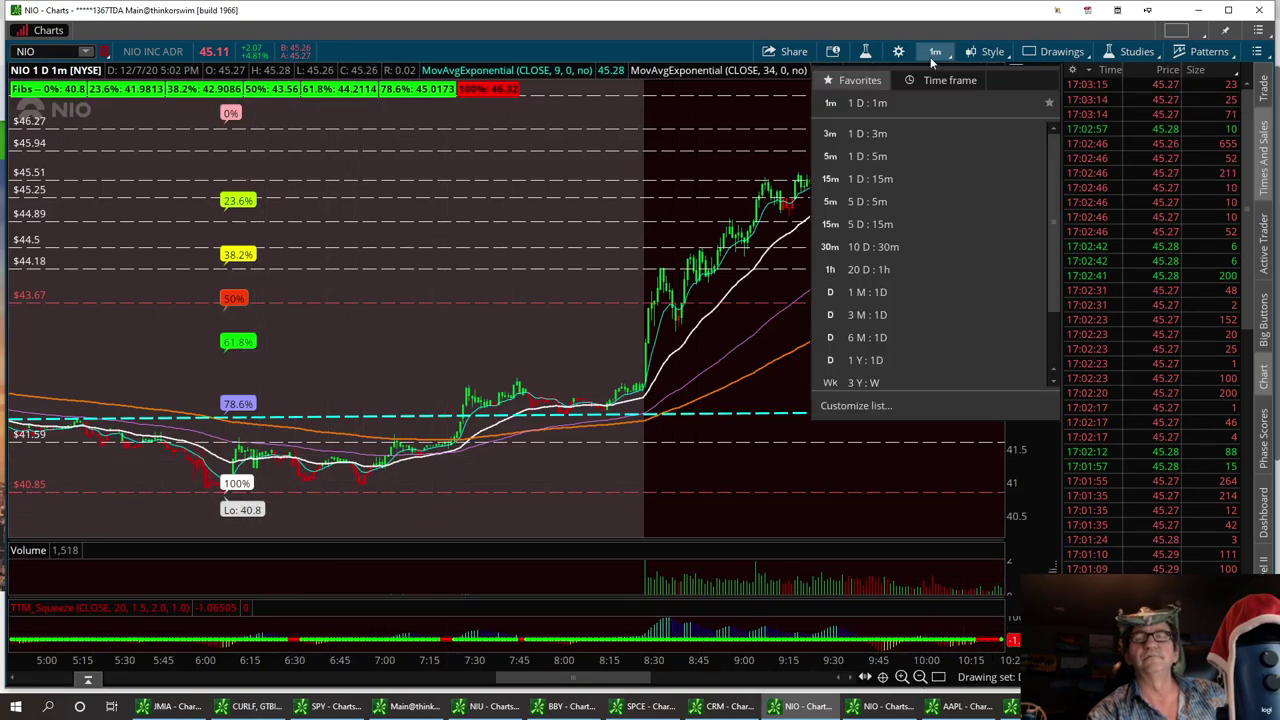
click(867, 202)
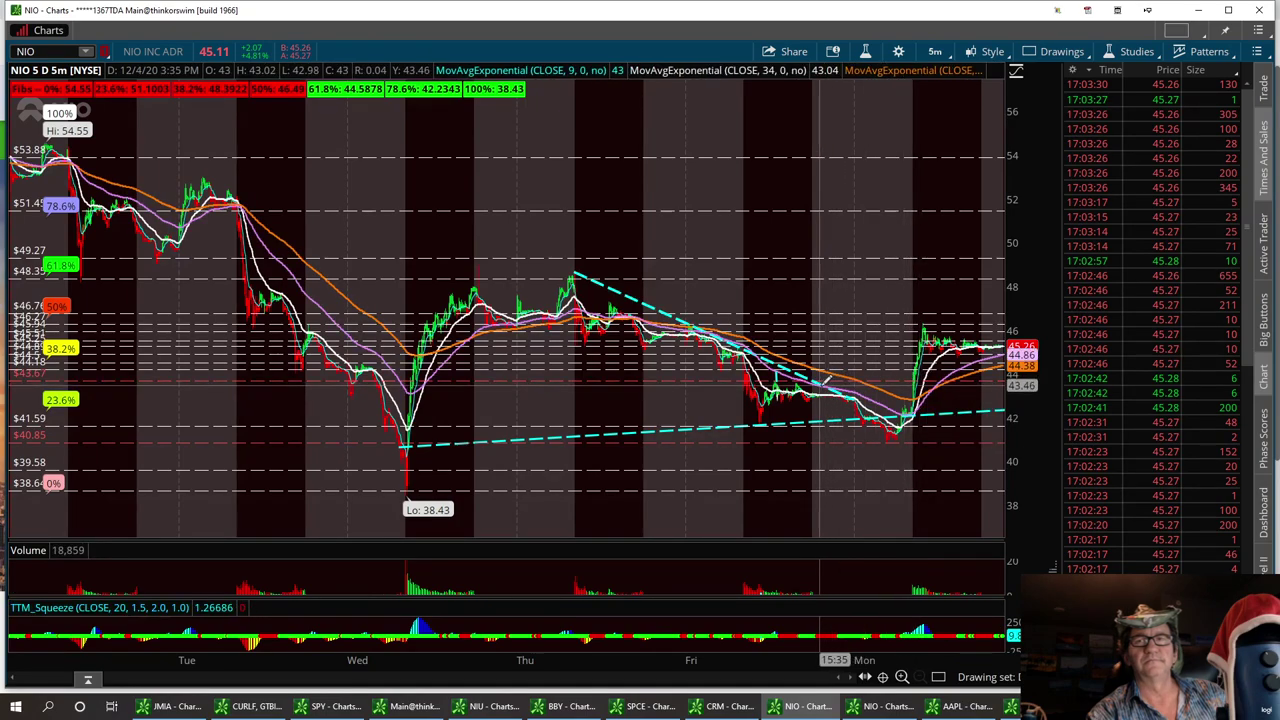
- Zoom into the latest NIO bars, then zoom back out to show several days
click(901, 678)
click(901, 678)
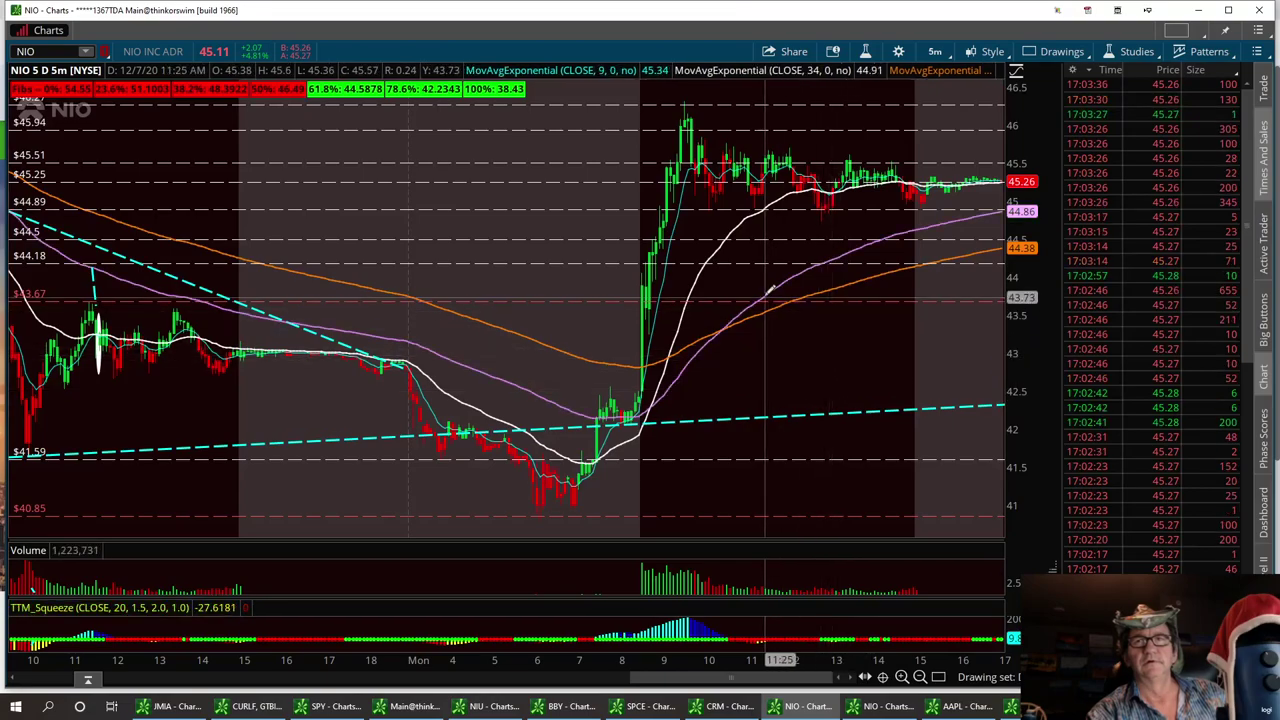
click(901, 678)
click(901, 678)
click(901, 678)
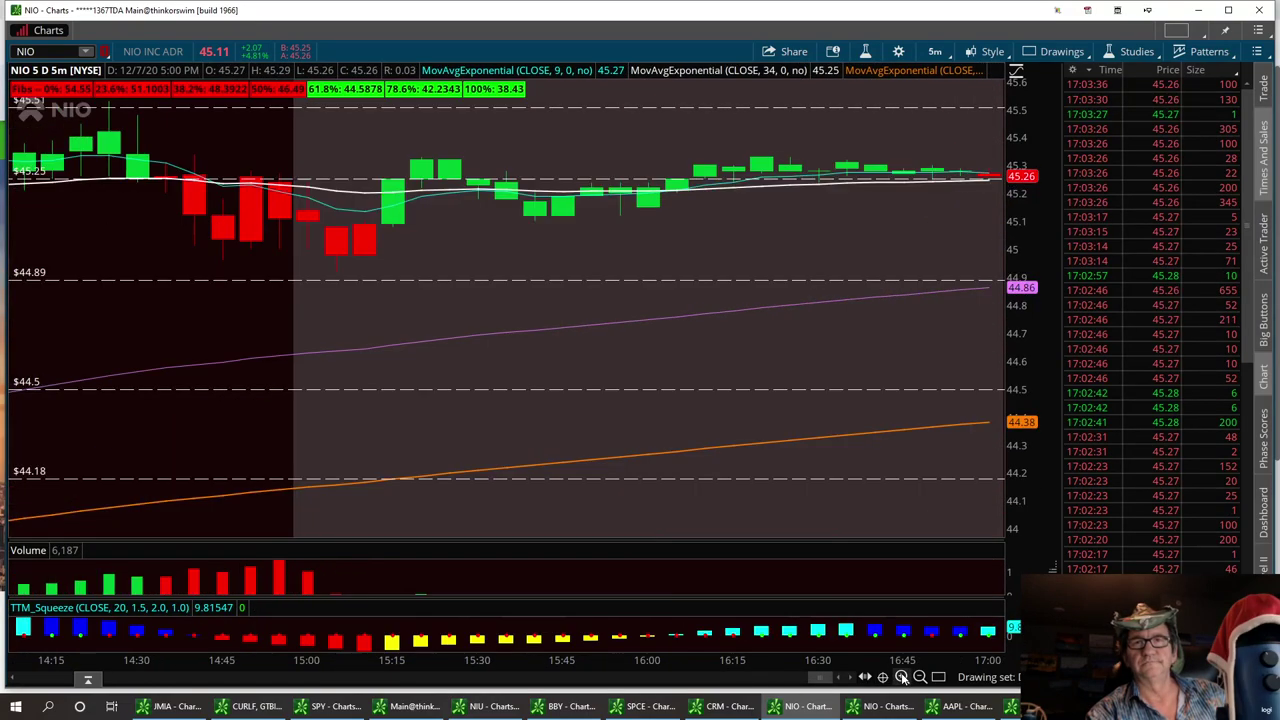
click(920, 678)
click(920, 678)
click(920, 678)
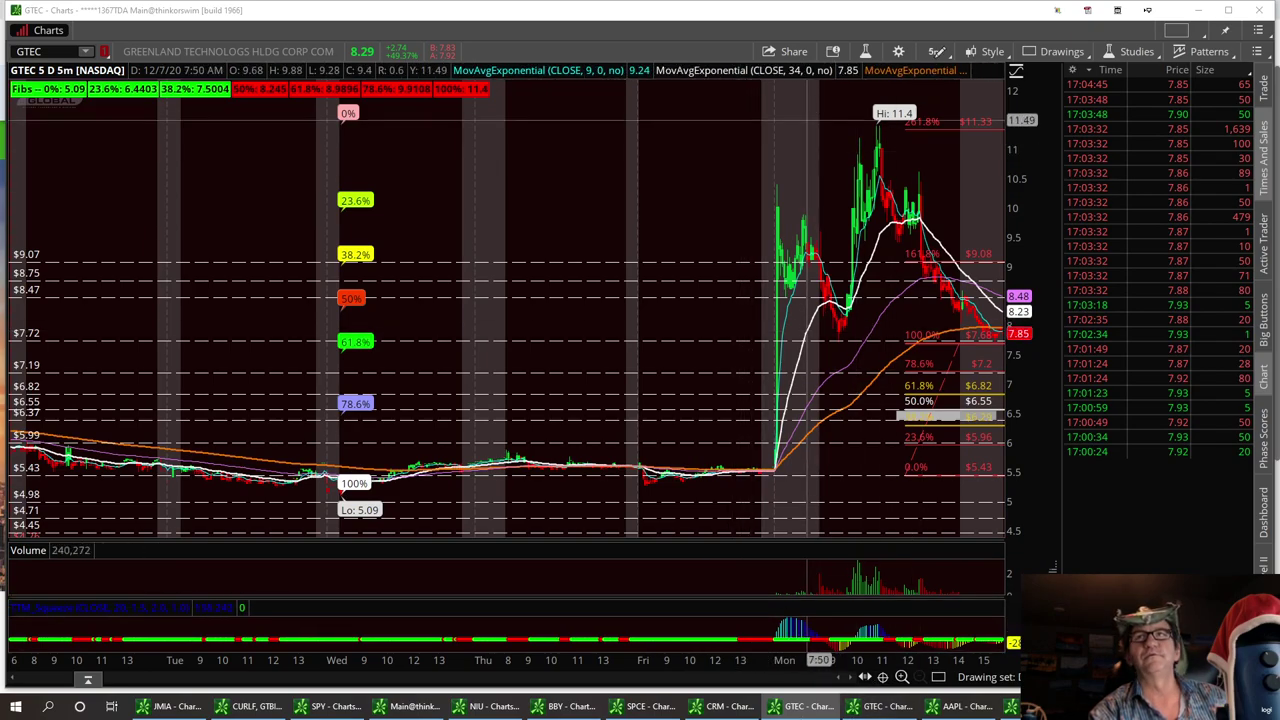
- Switch the GTEC chart to the 1 D : 1m time frame
click(935, 52)
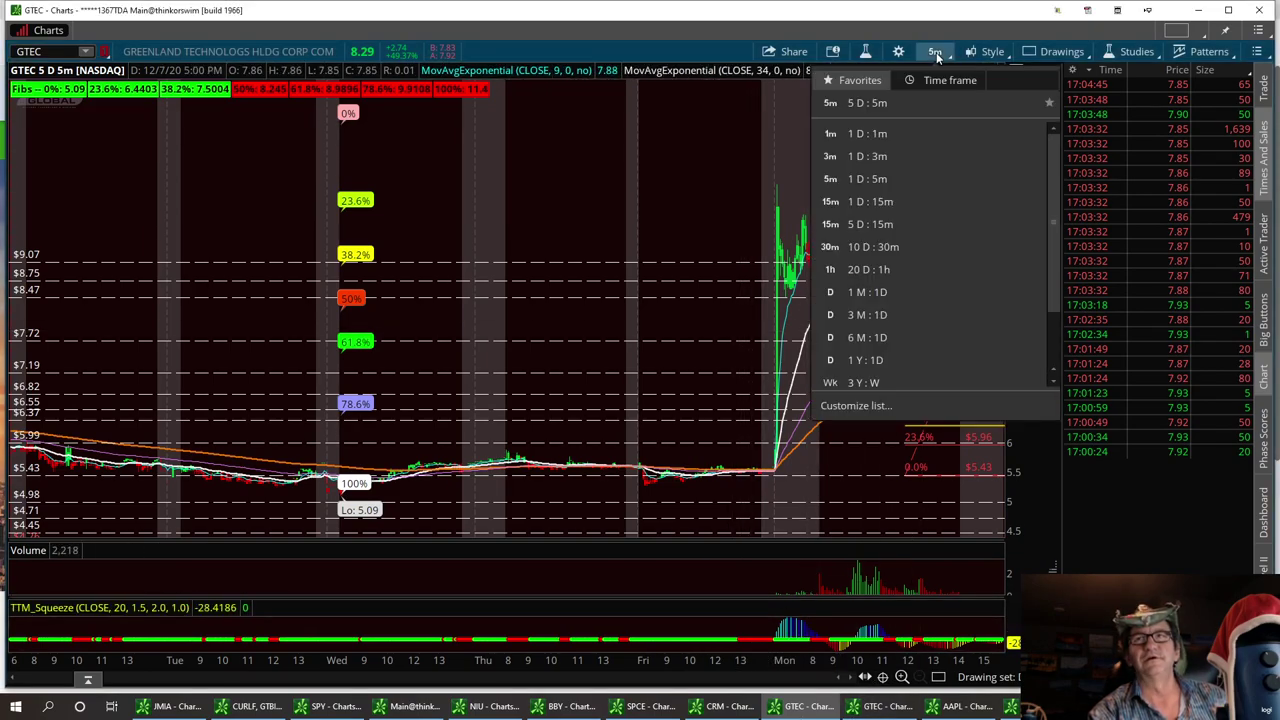
click(880, 137)
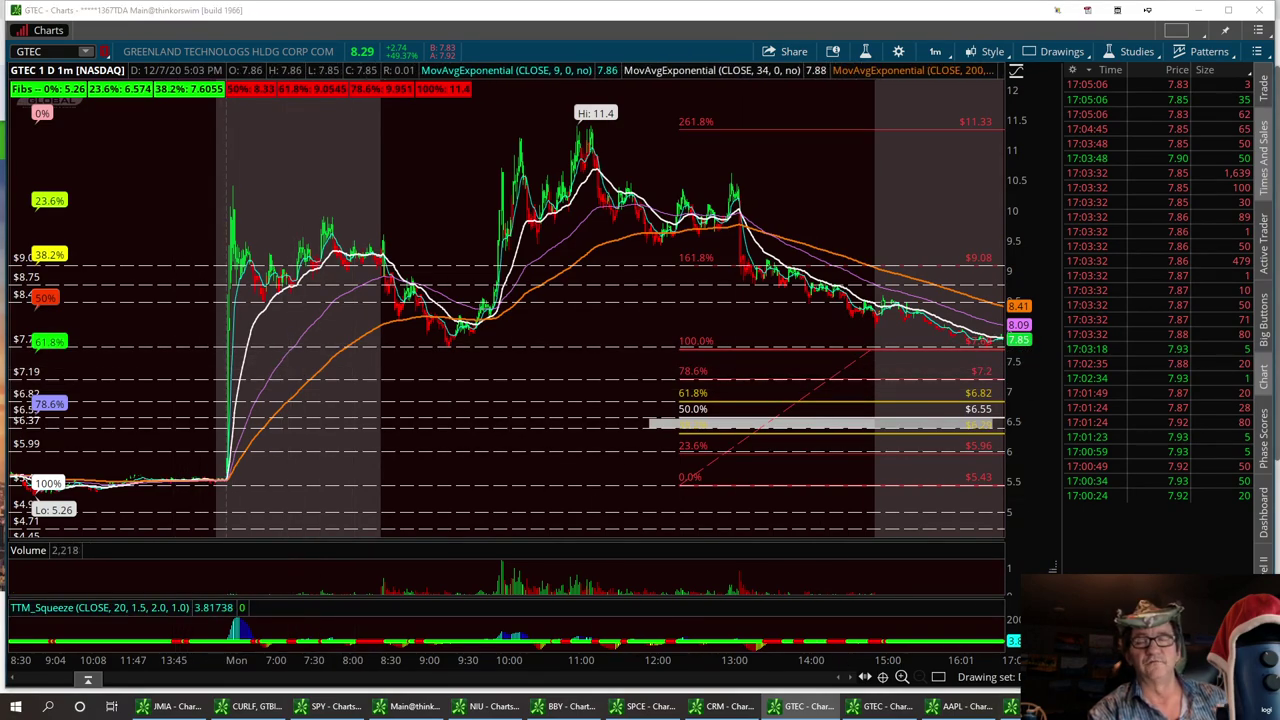
key(alt+Tab)
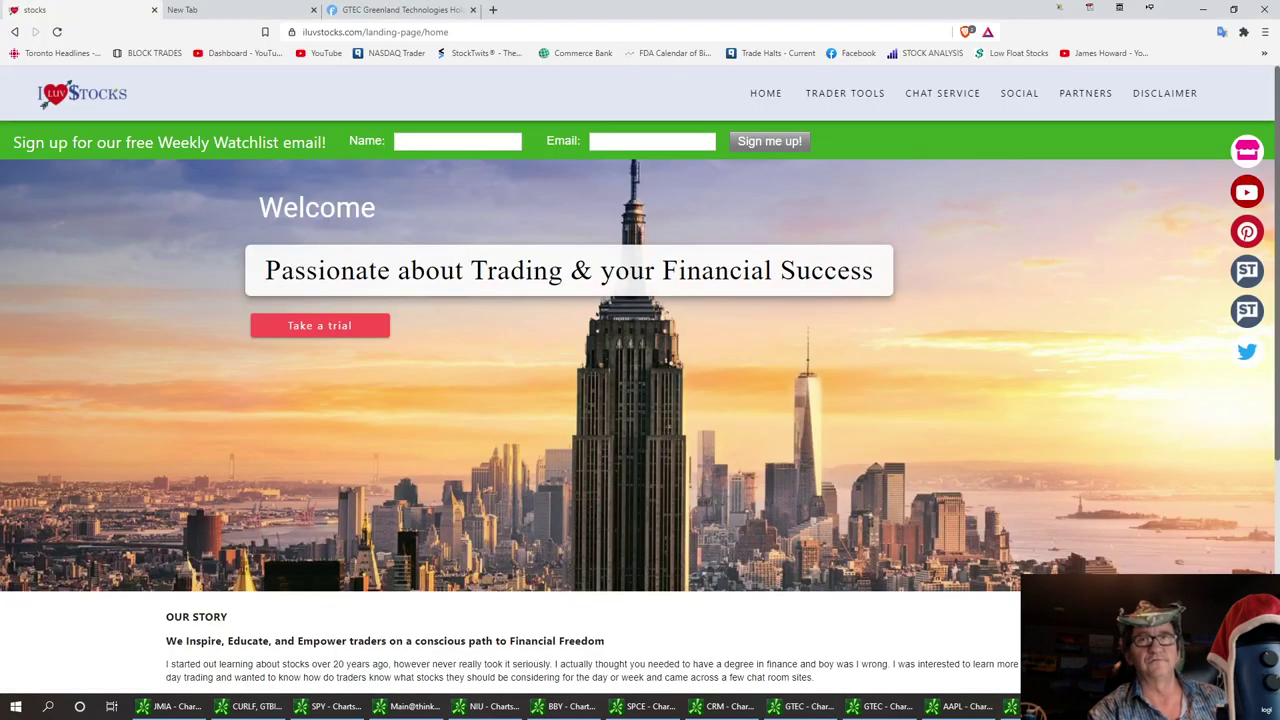
- Bring up the GTEC quote page on Finviz
click(377, 12)
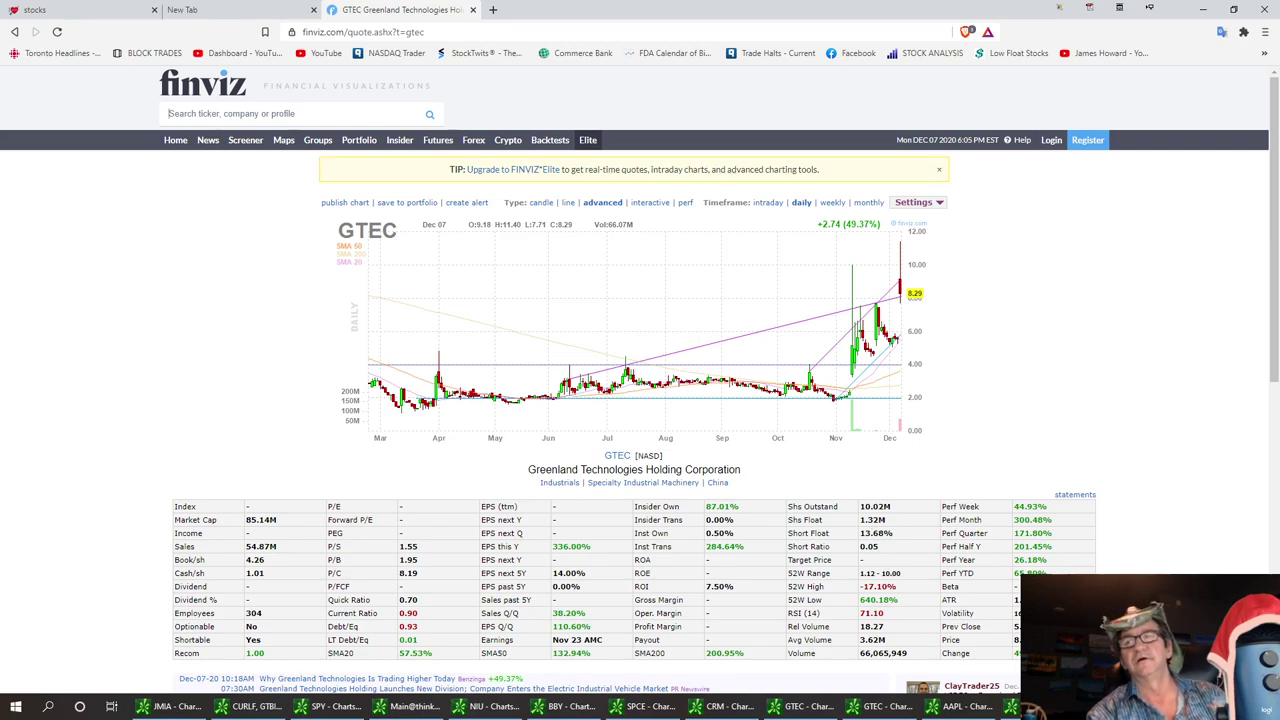
- Back in thinkorswim, add a new horizontal price level to the GTEC chart
key(alt+Tab)
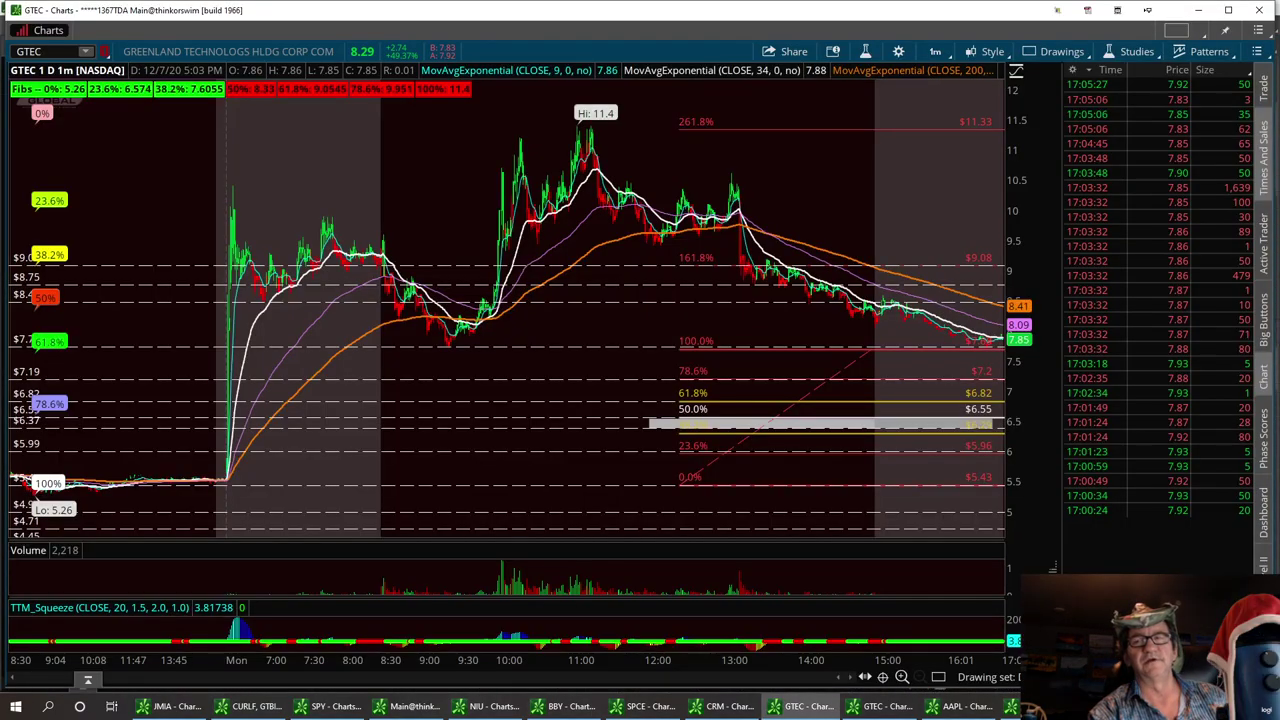
key(alt+Tab)
key(alt+Tab)
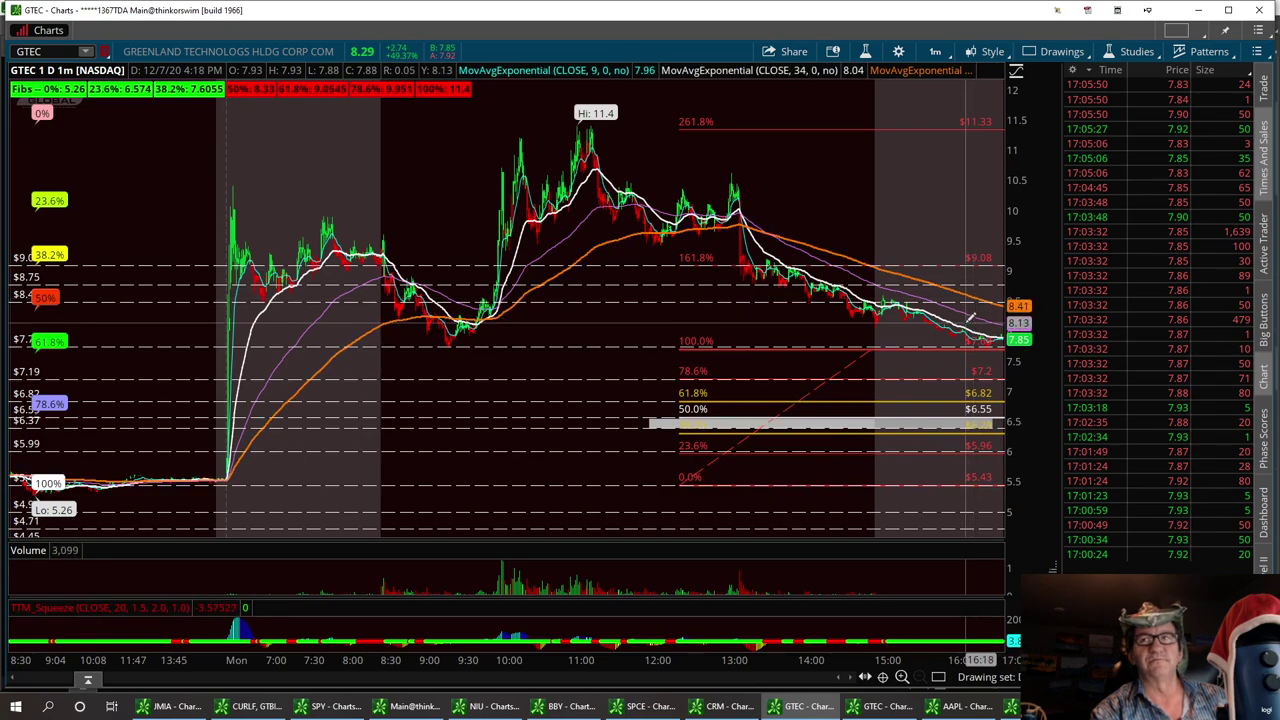
click(1062, 52)
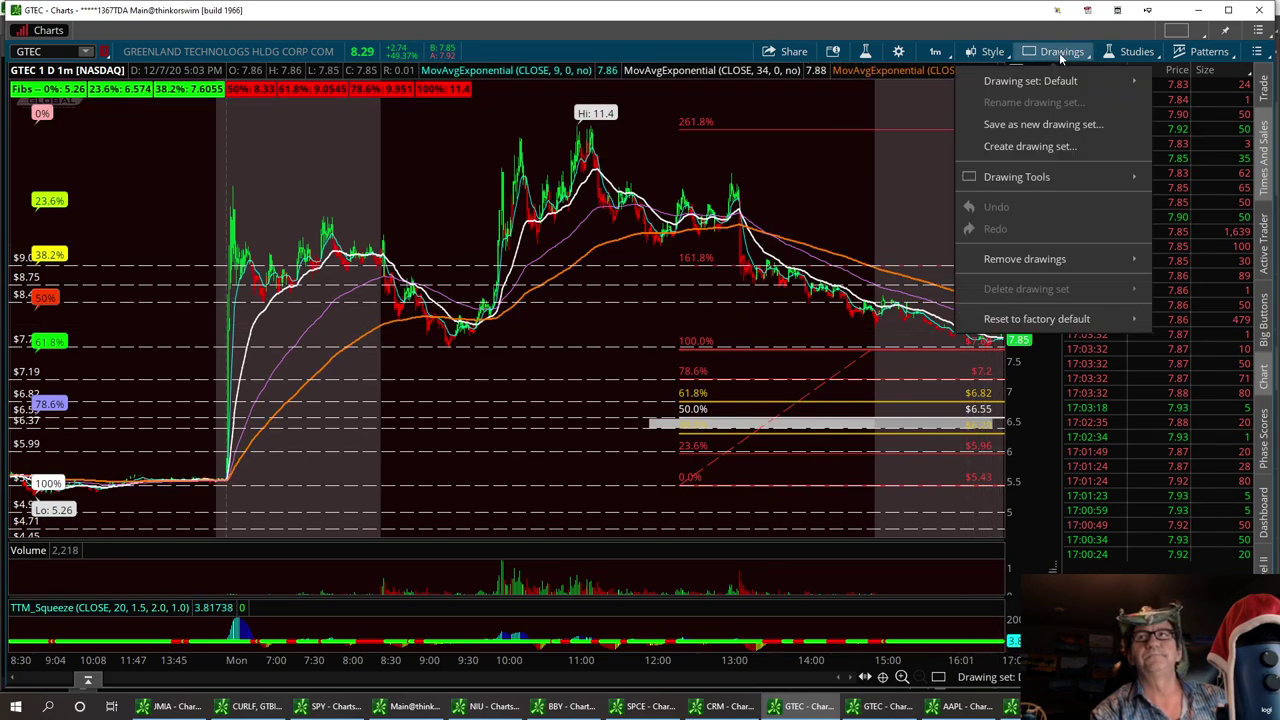
mouse_move(1092, 183)
click(1200, 212)
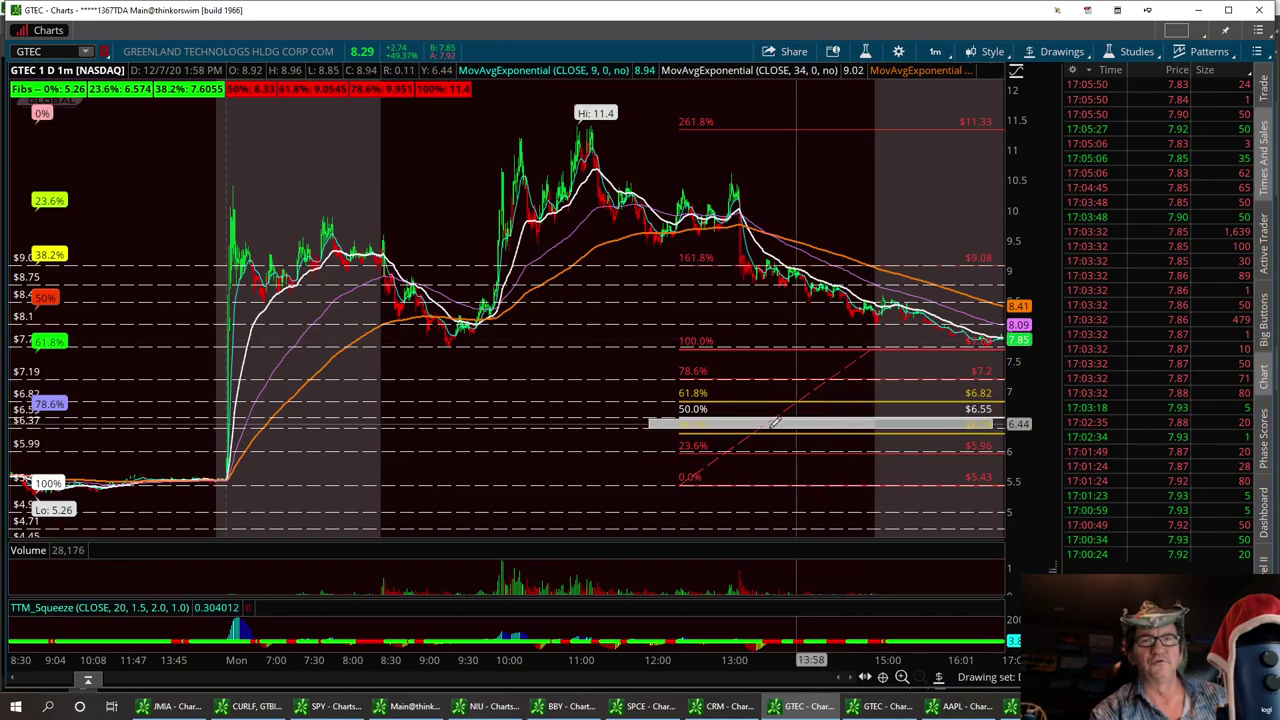
click(202, 426)
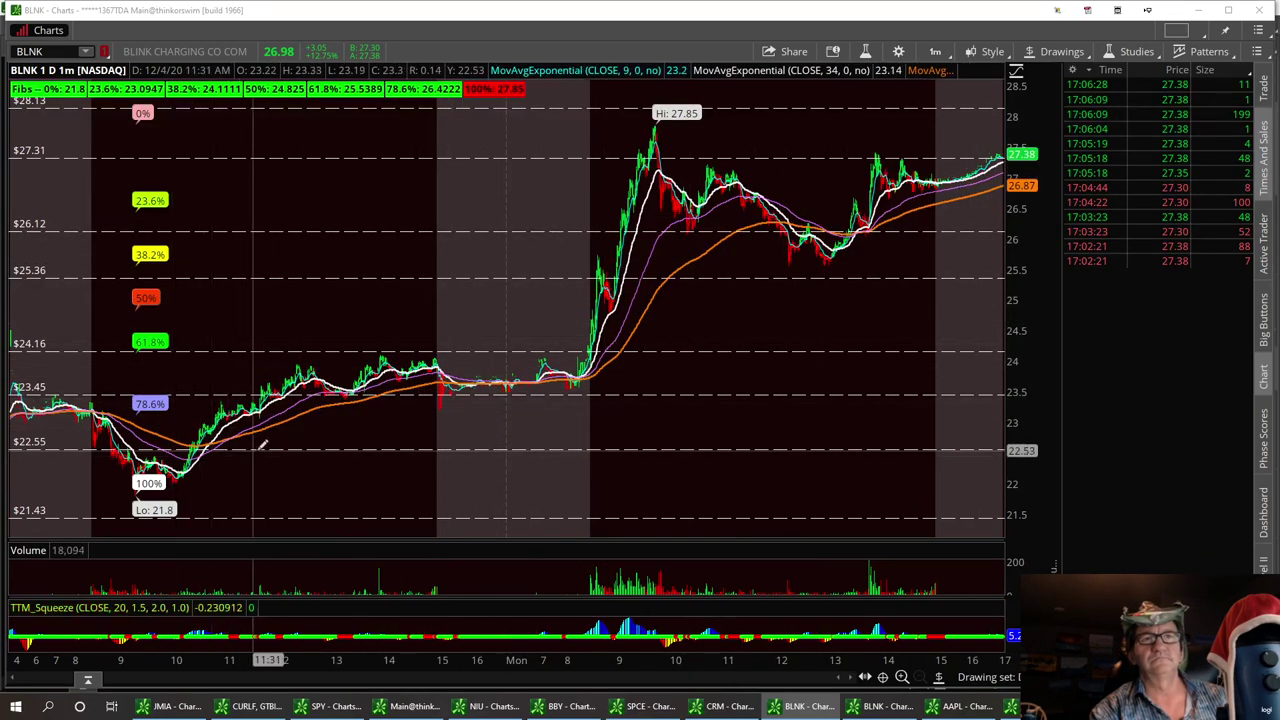
- Set BLNK to 20 D : 1h and make its 21.43 price level red, width 3
click(936, 53)
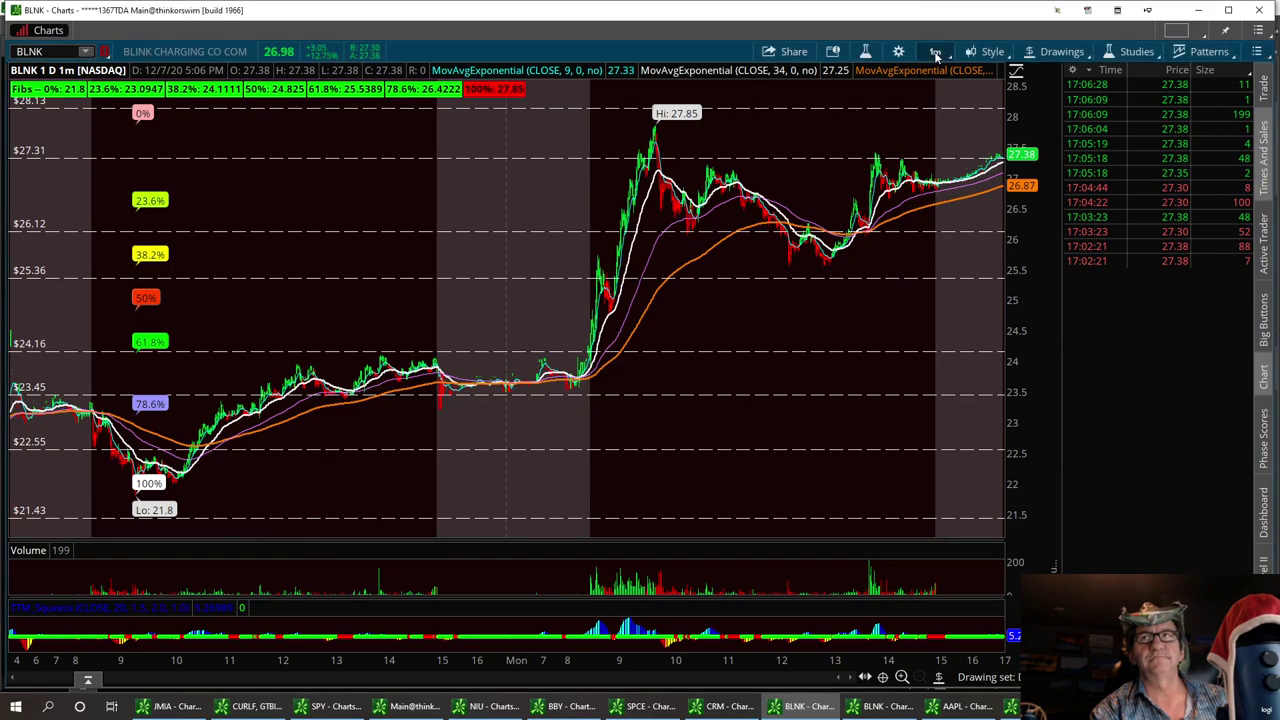
click(870, 272)
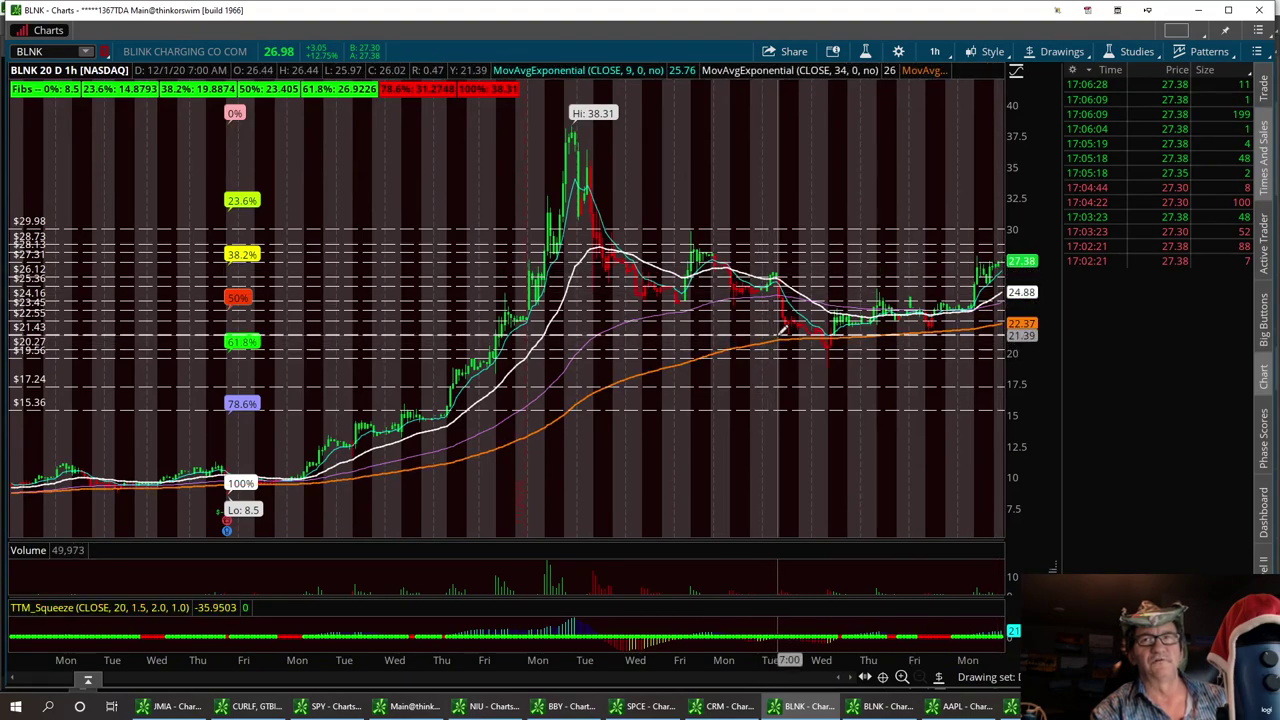
right_click(692, 340)
click(760, 345)
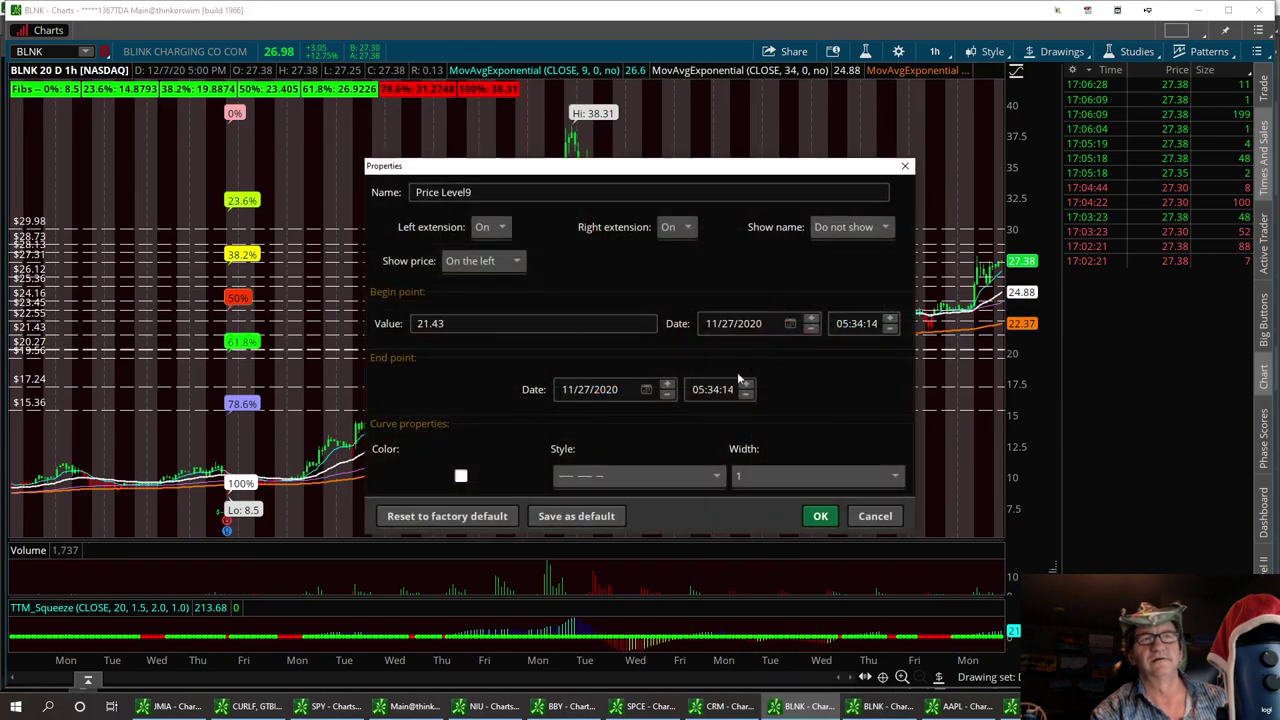
click(885, 480)
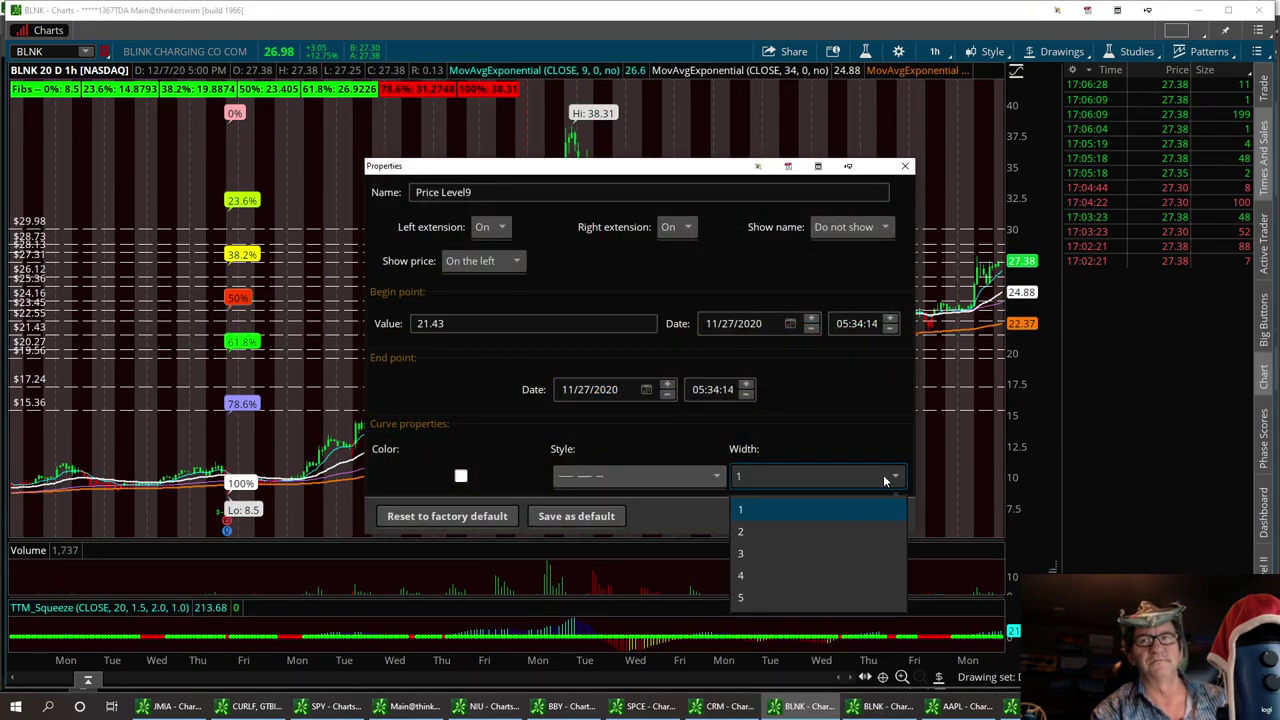
click(743, 556)
click(461, 477)
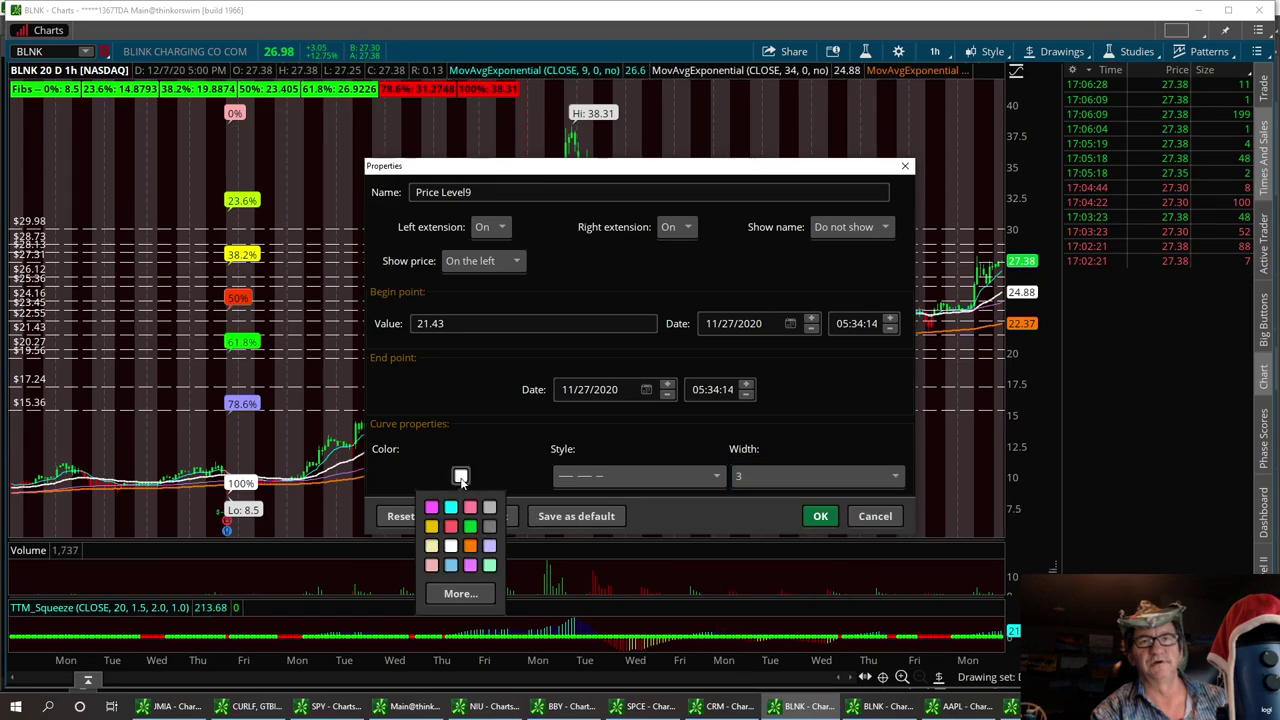
click(451, 527)
click(820, 516)
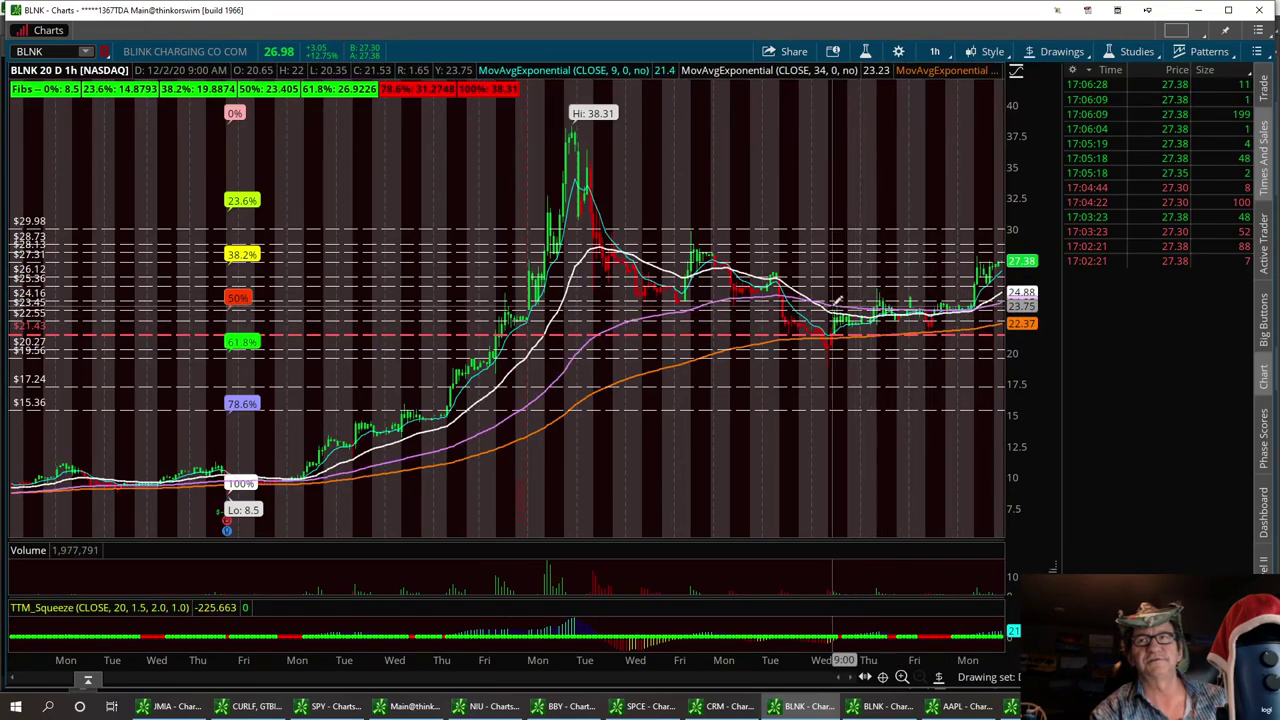
- Change the 24.16 price level's line colour to red
right_click(856, 298)
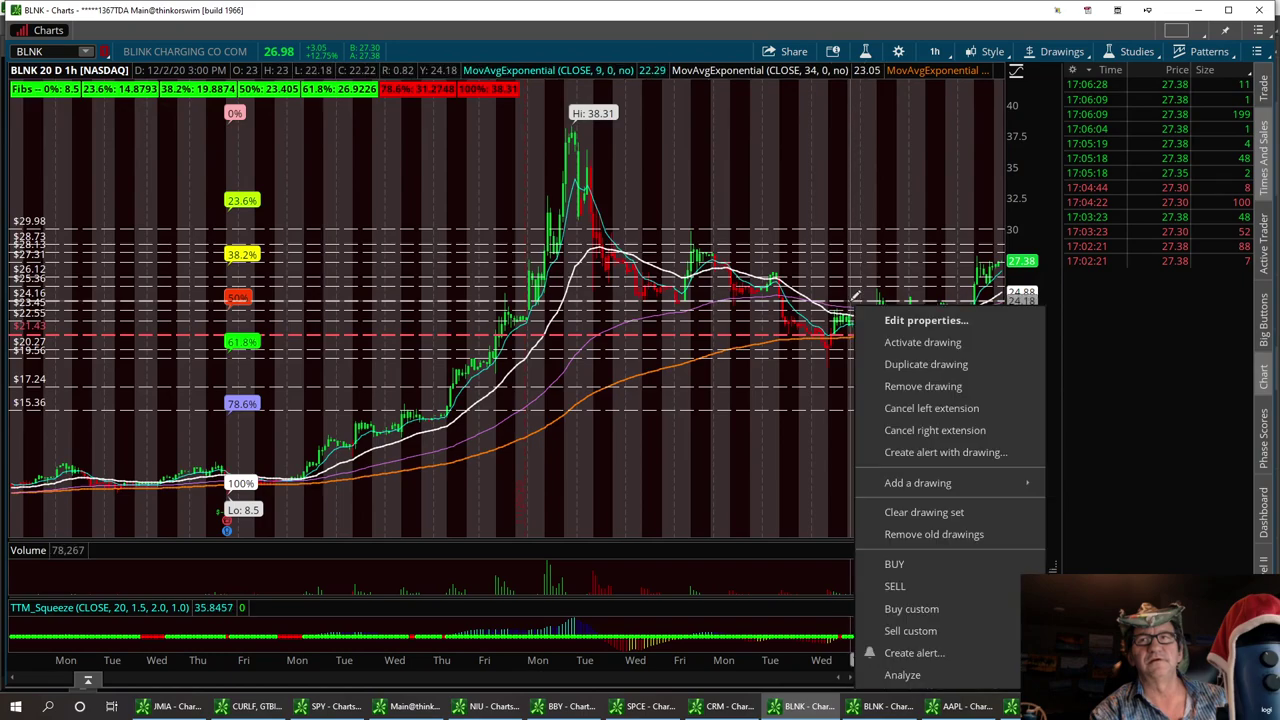
click(924, 320)
click(460, 477)
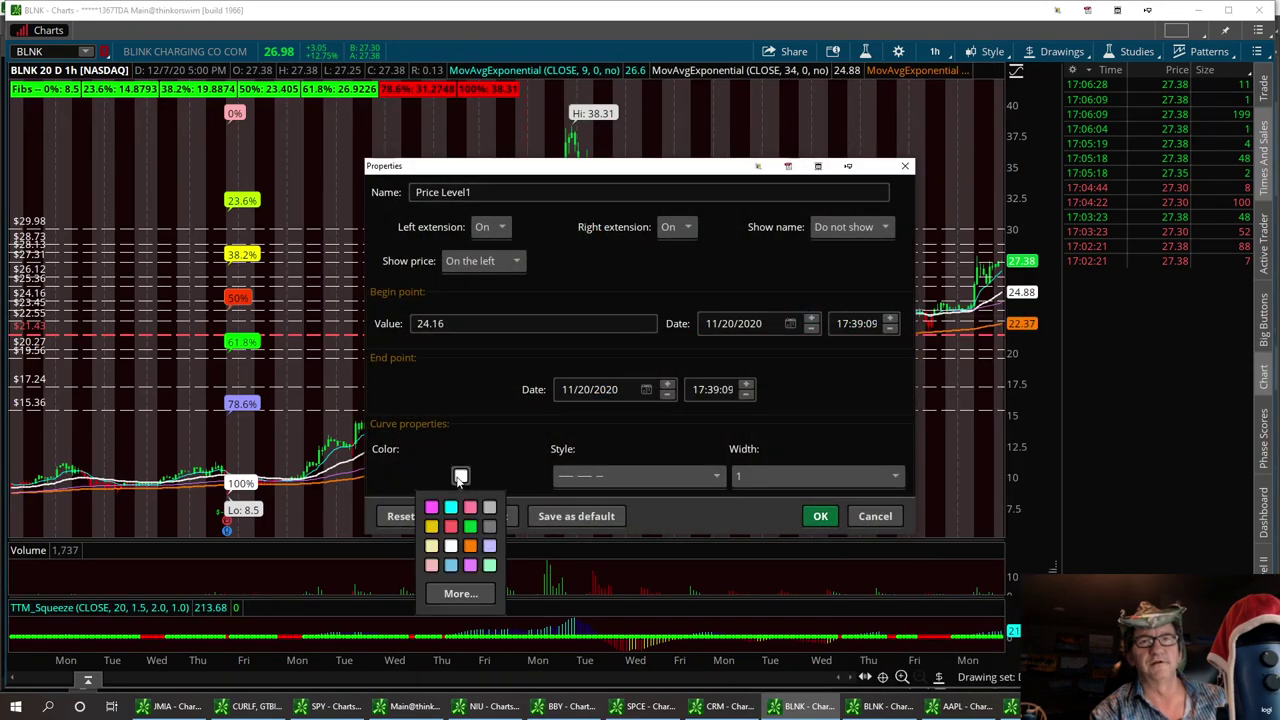
click(450, 527)
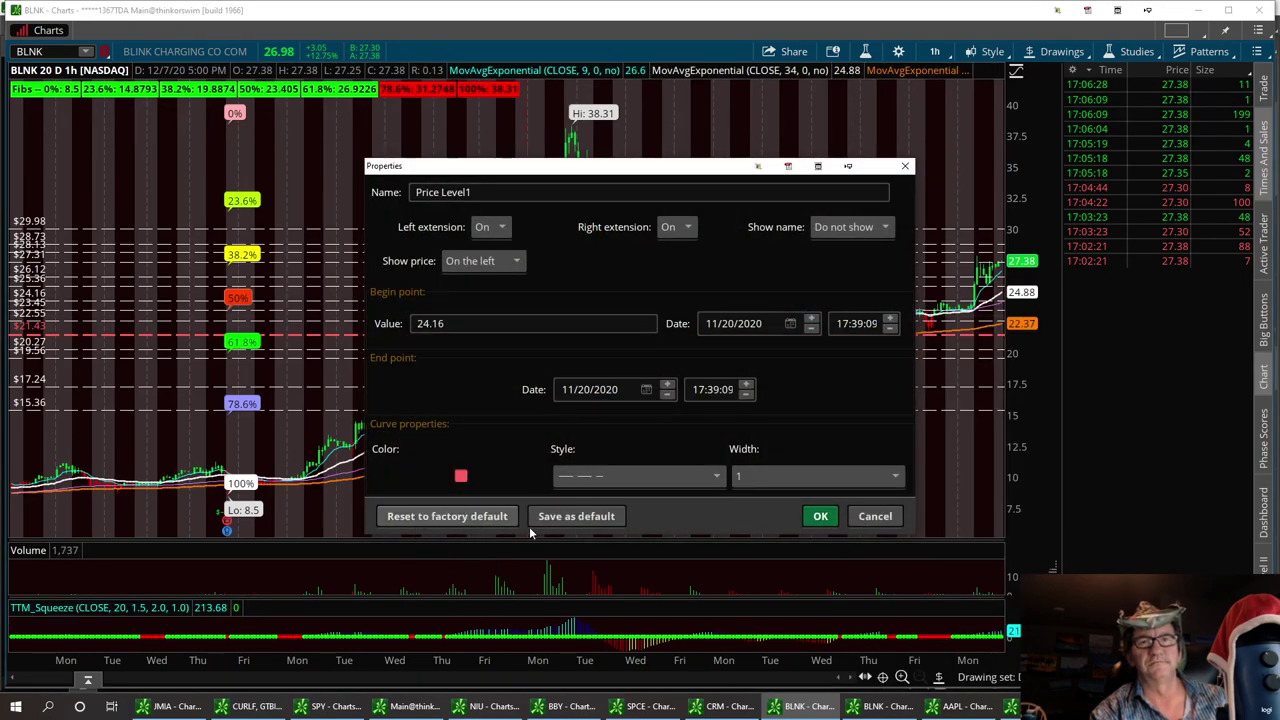
click(820, 517)
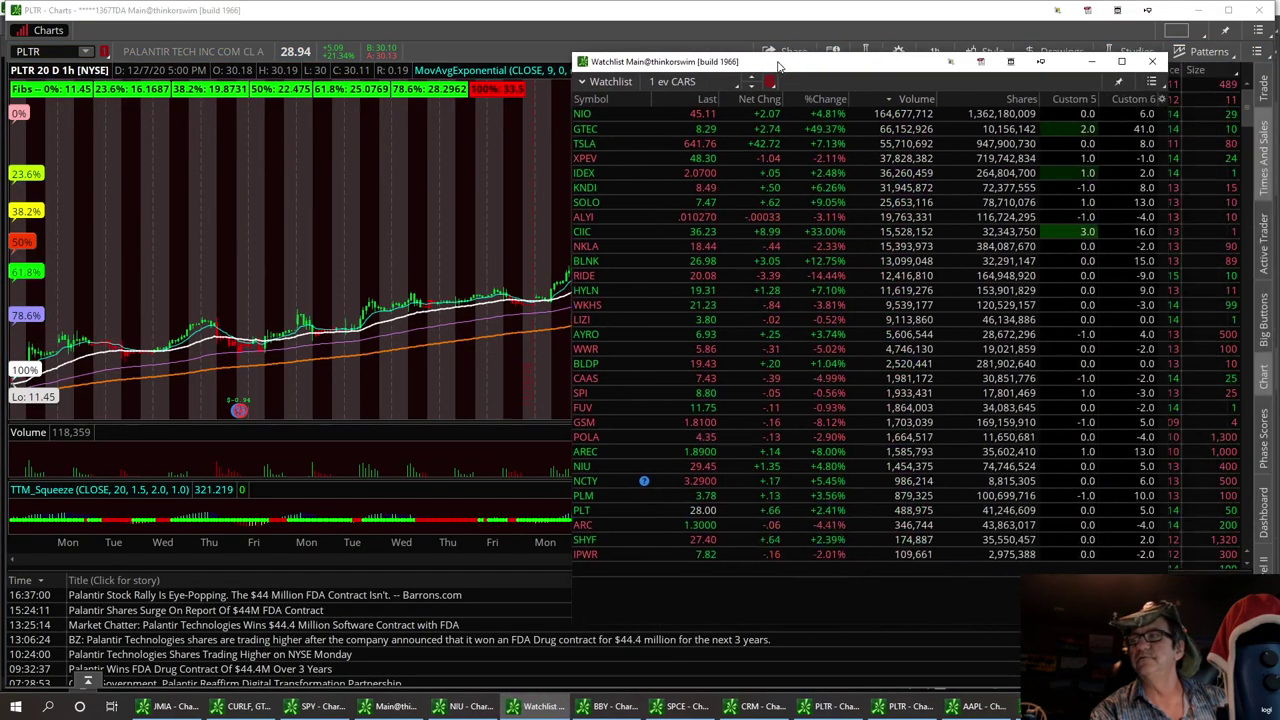
- Load BLNK, then KNDI, from the watchlist into the chart and close the watchlist
drag(800, 72, 574, 72)
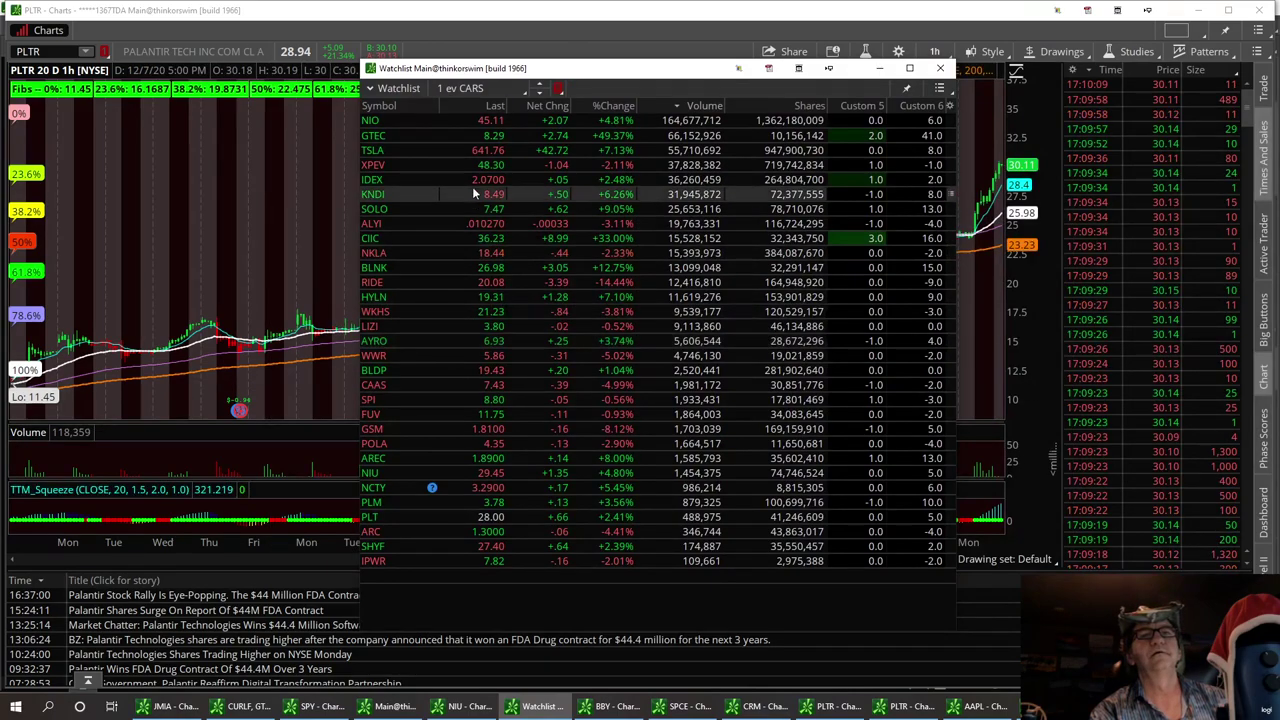
click(376, 268)
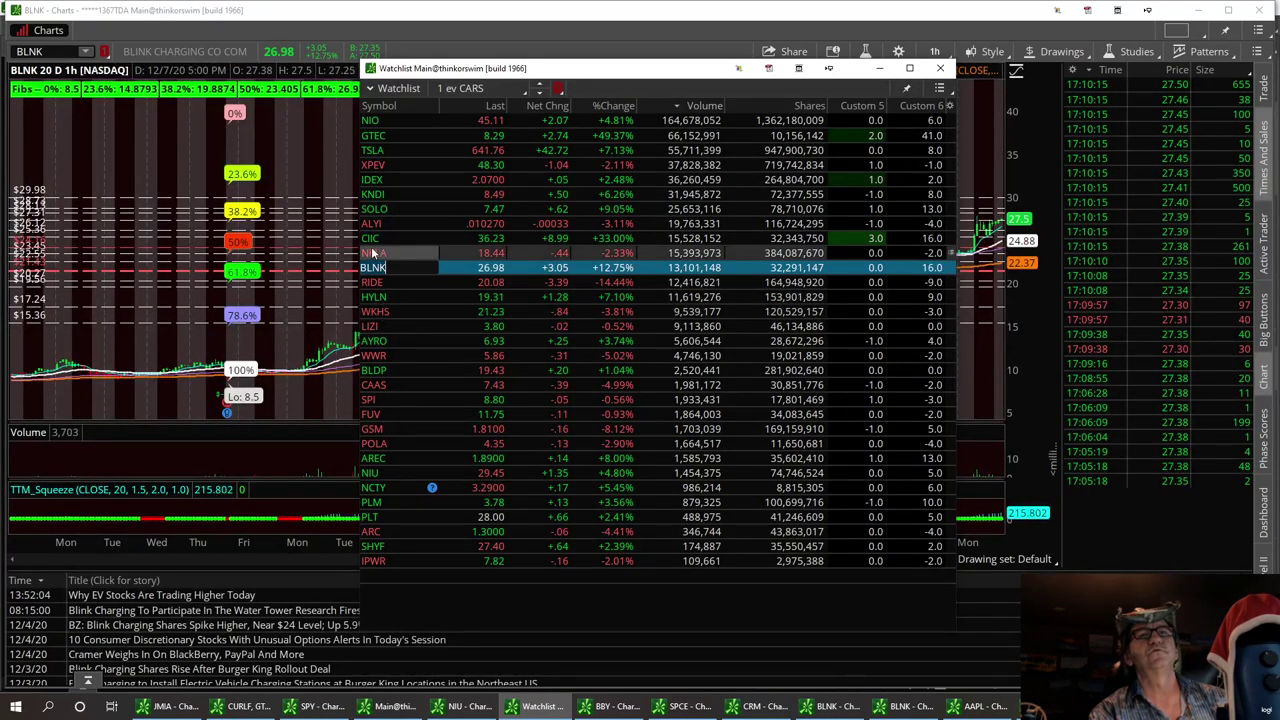
click(378, 194)
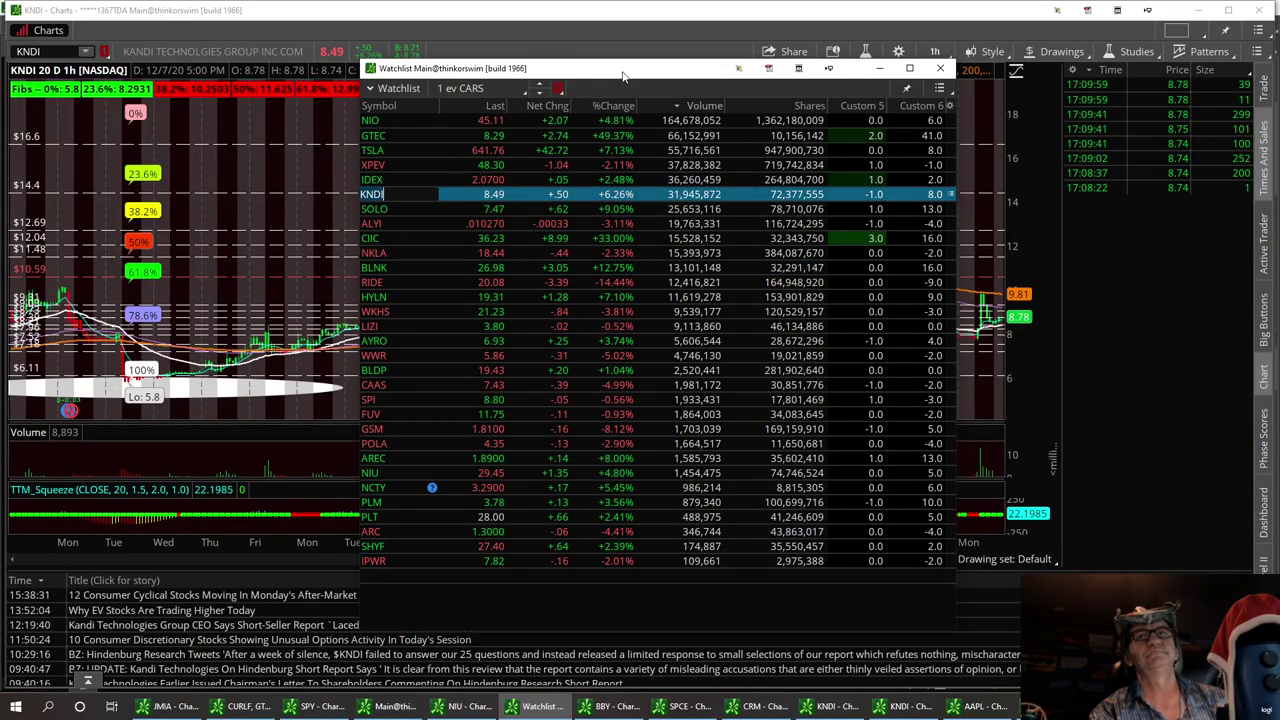
click(940, 68)
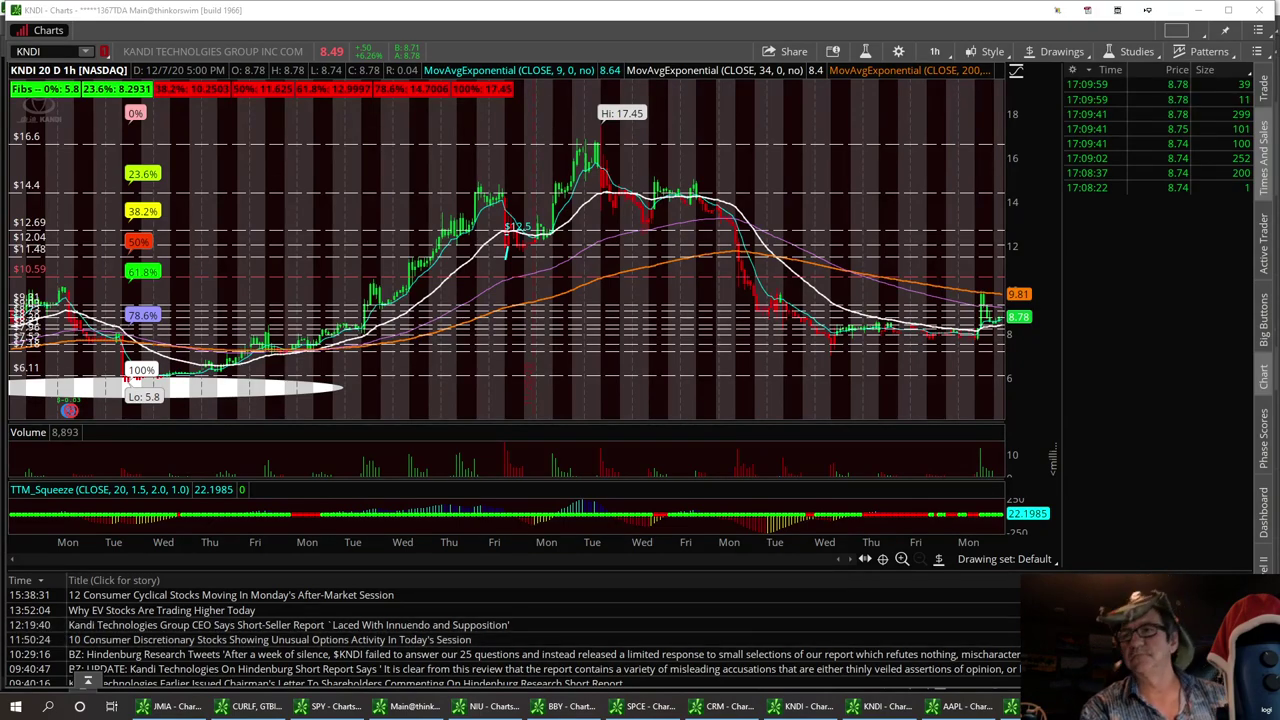
- Collapse the news panel and switch the chart to 1 D : 1m
click(87, 681)
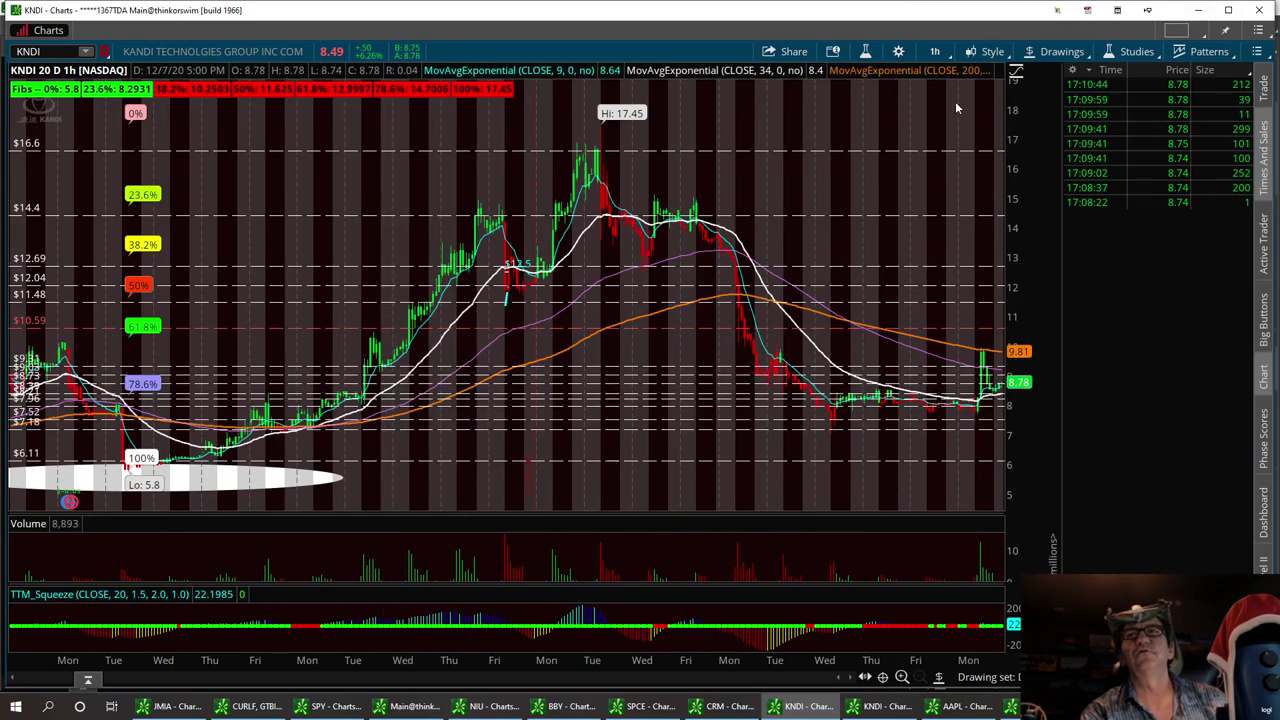
click(936, 52)
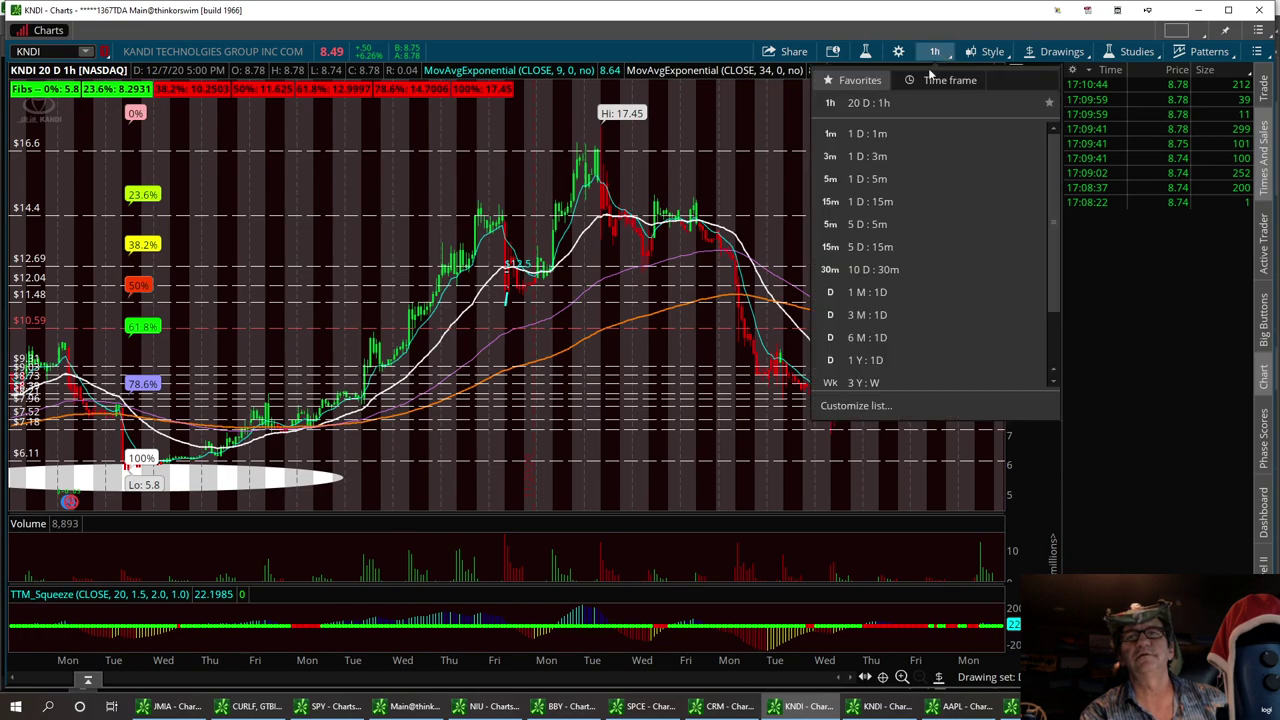
click(868, 134)
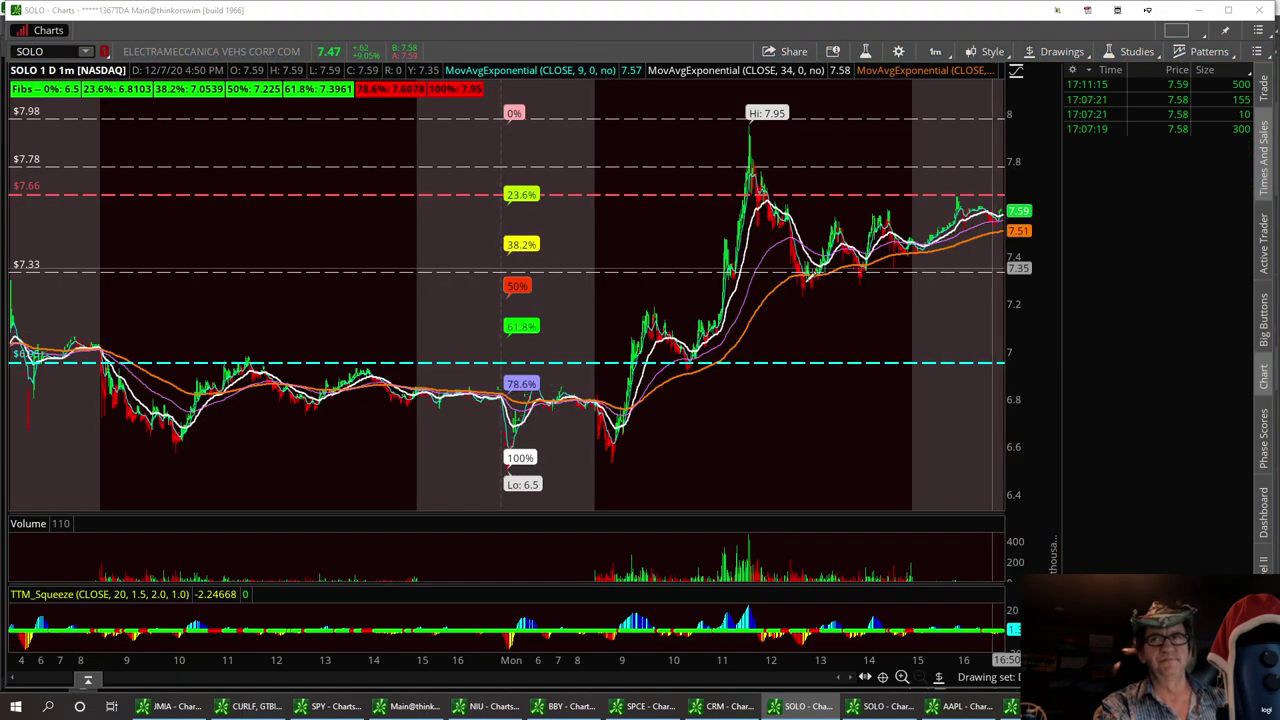
- Switch the SOLO chart to the 20 D : 1h time frame
click(937, 52)
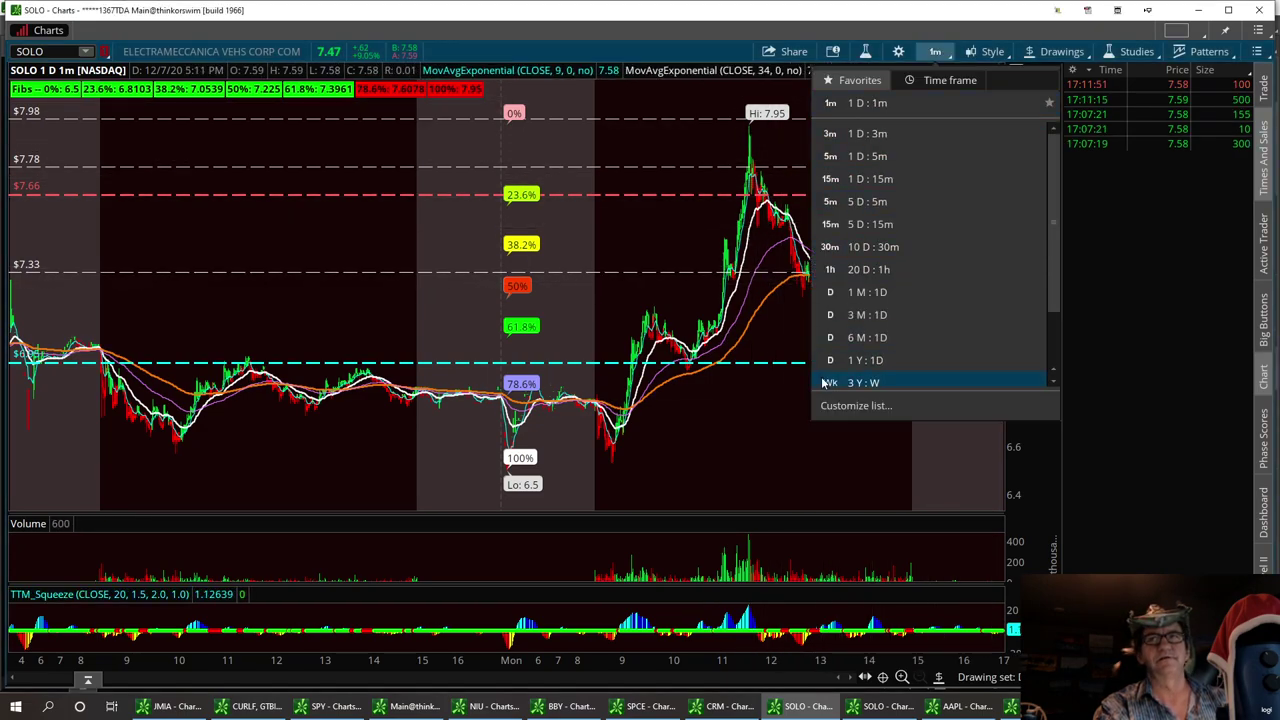
click(868, 269)
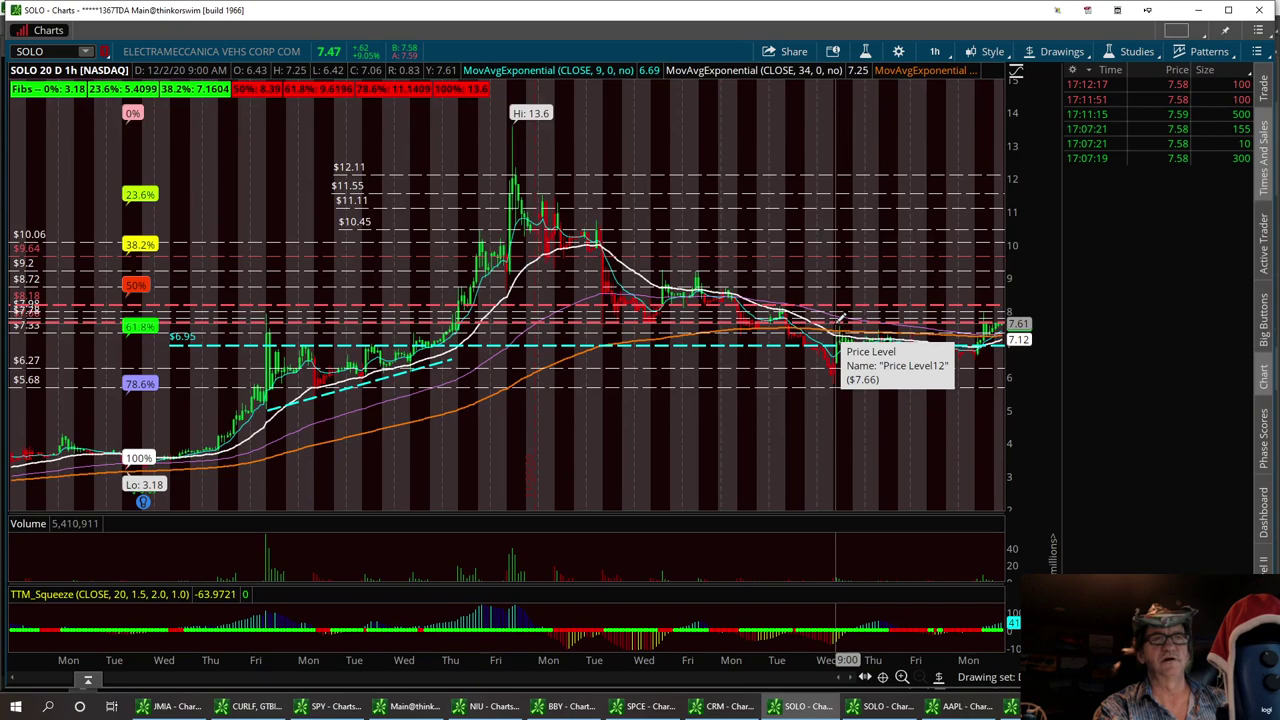
- Zoom the chart in and switch it to the 5 D : 5m time frame
click(901, 677)
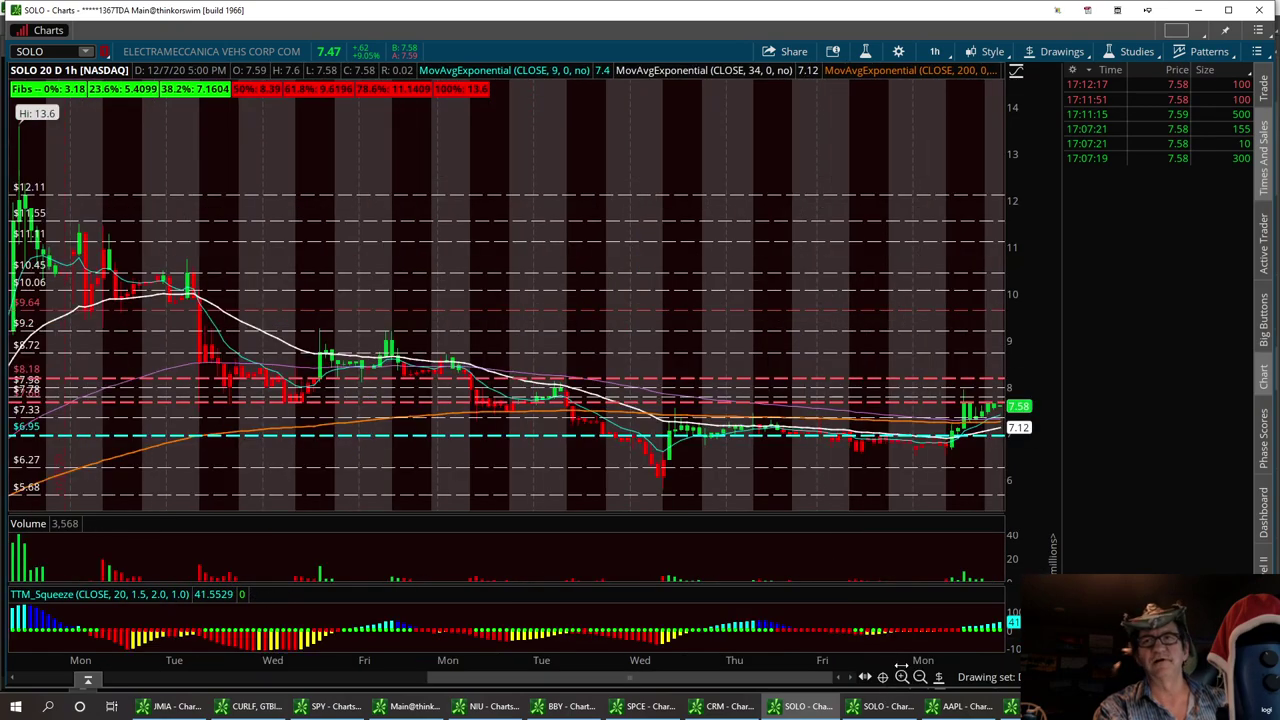
click(935, 52)
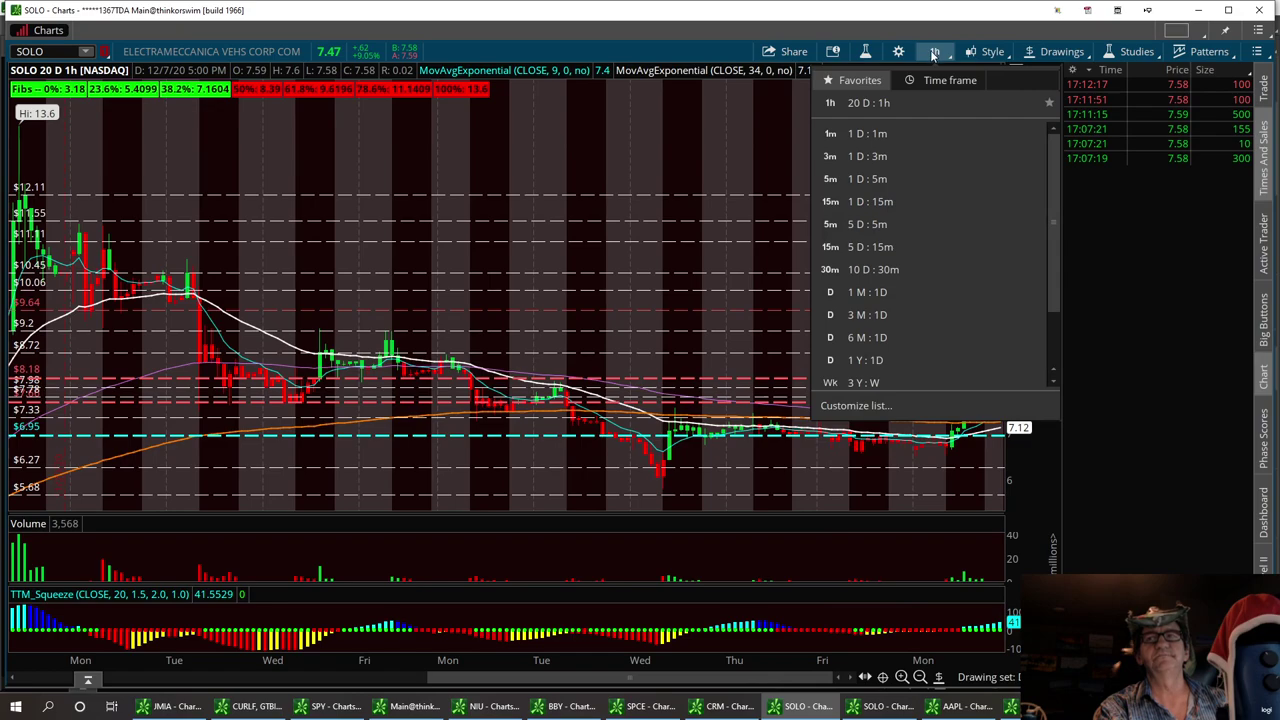
click(858, 228)
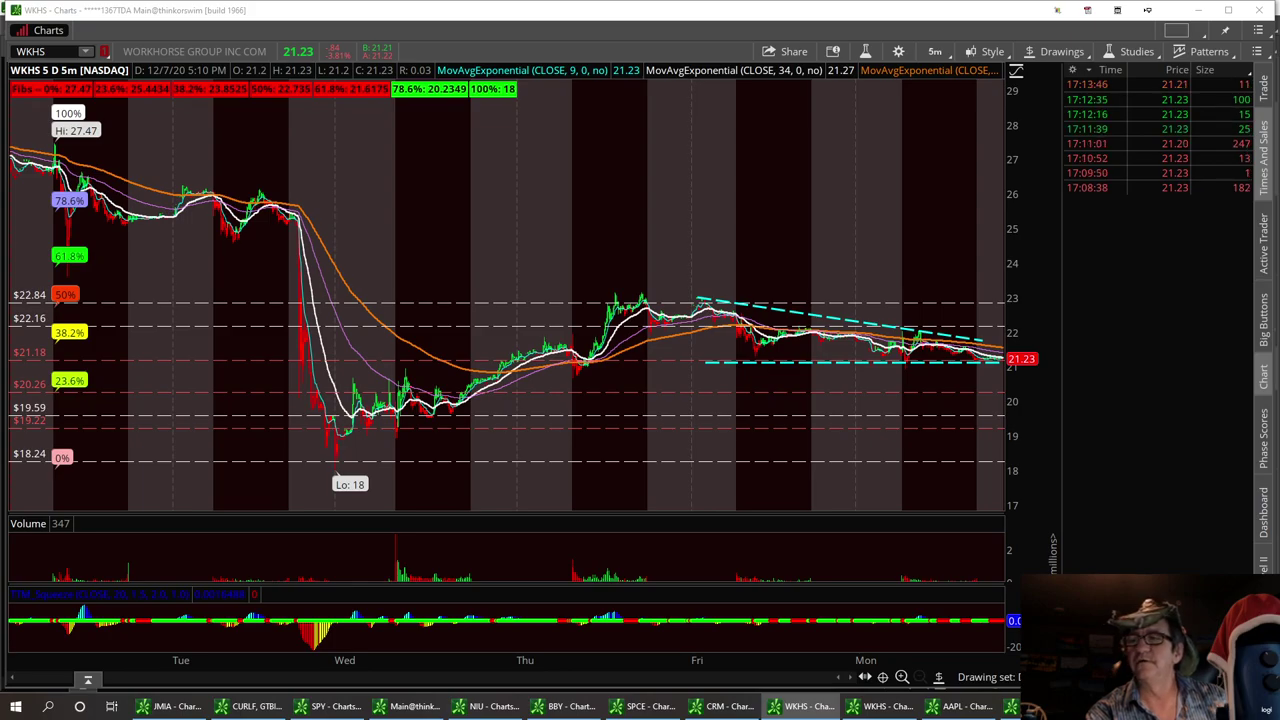
- Drag the Watchlist window to the centre of the screen over the WKHS chart
drag(1279, 80, 600, 148)
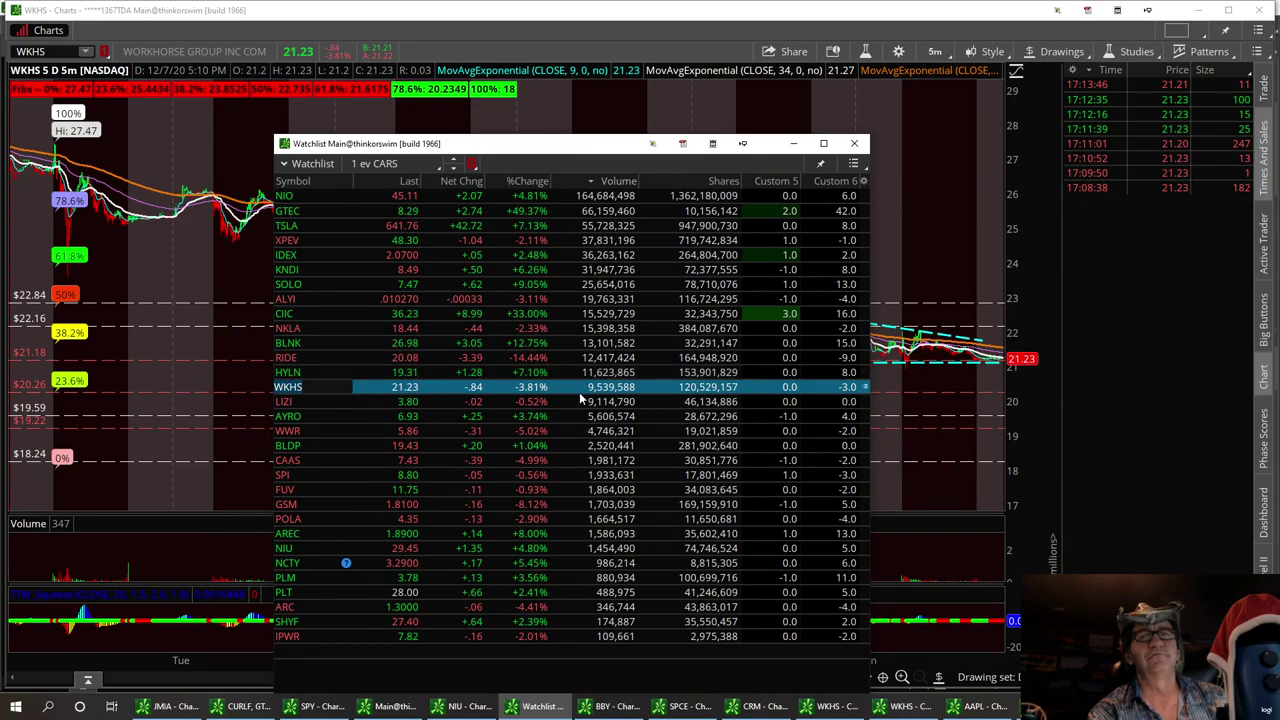
- Sort the watchlist by %Change, load RIDE into the chart, and move the watchlist aside
click(527, 181)
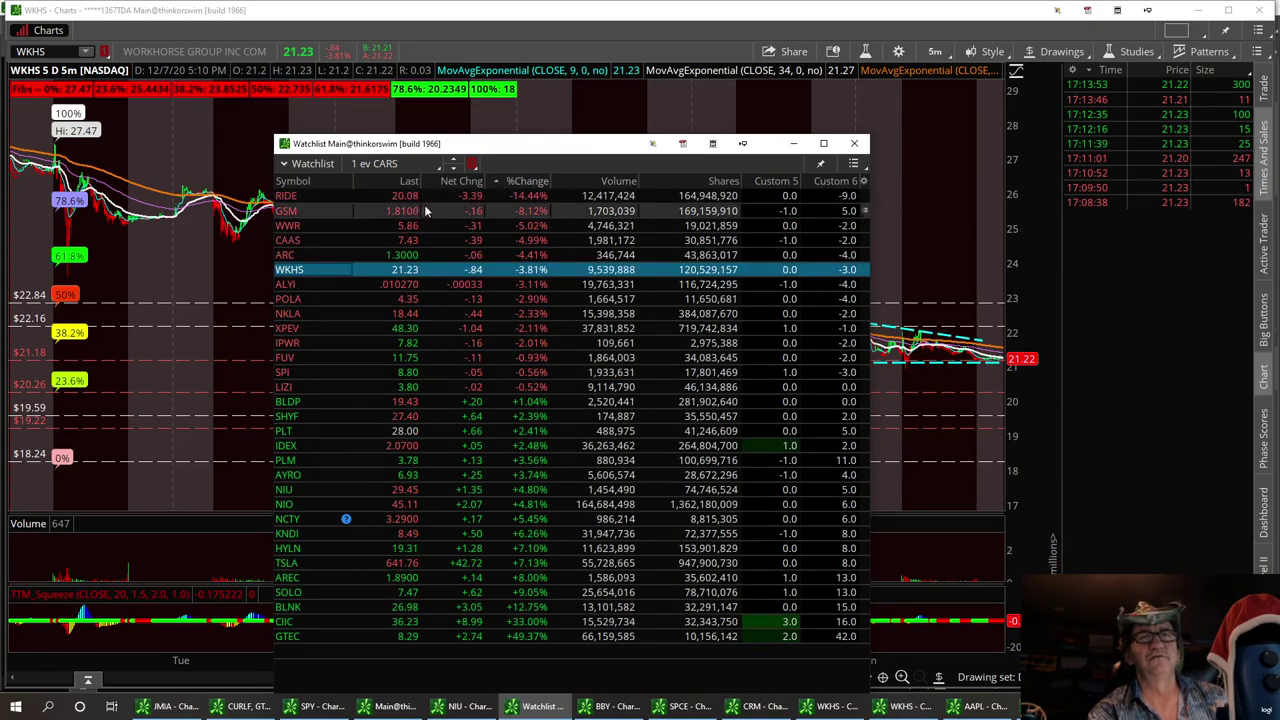
click(294, 197)
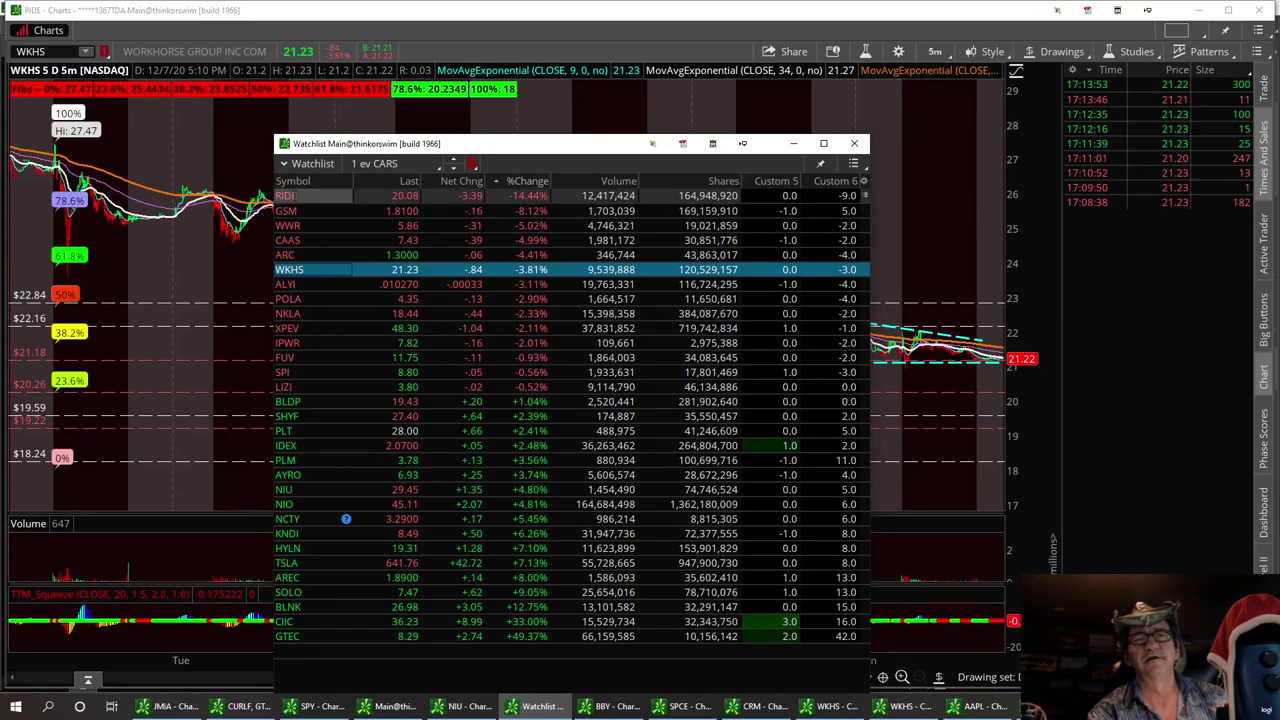
drag(540, 147, 1279, 200)
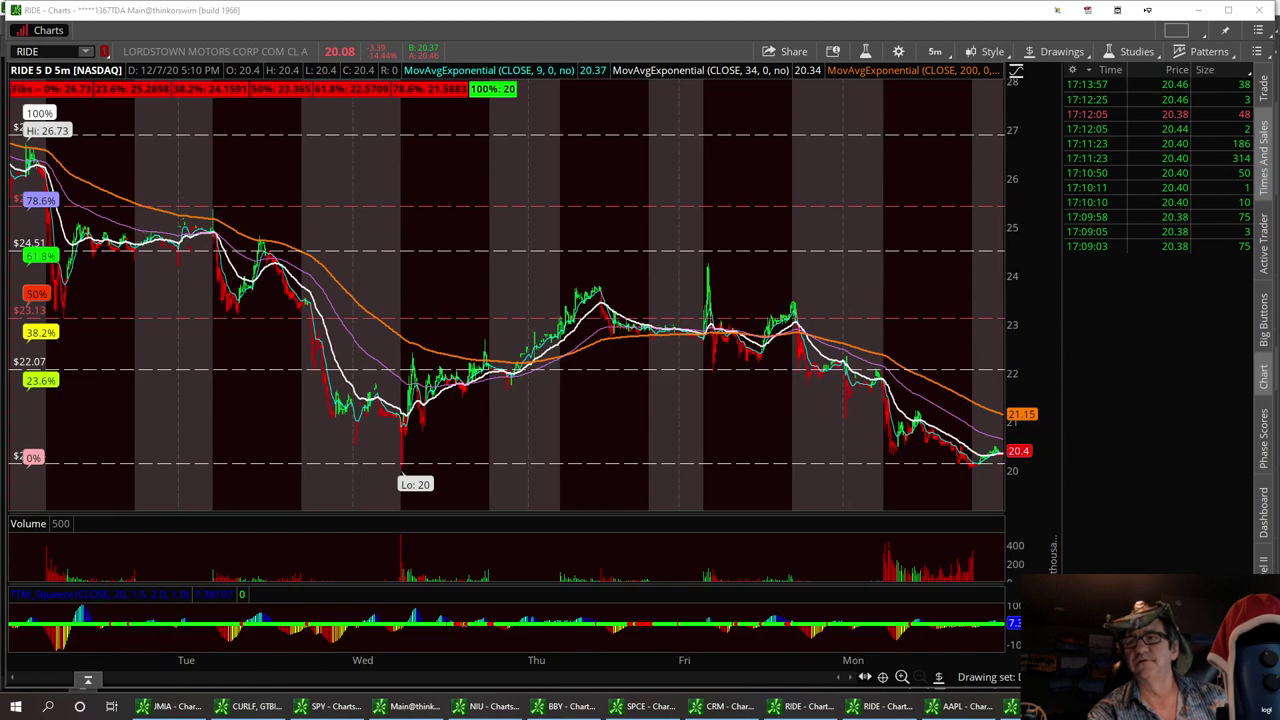
- Show RIDE news below the chart, then resize it so the price pane dominates
click(808, 706)
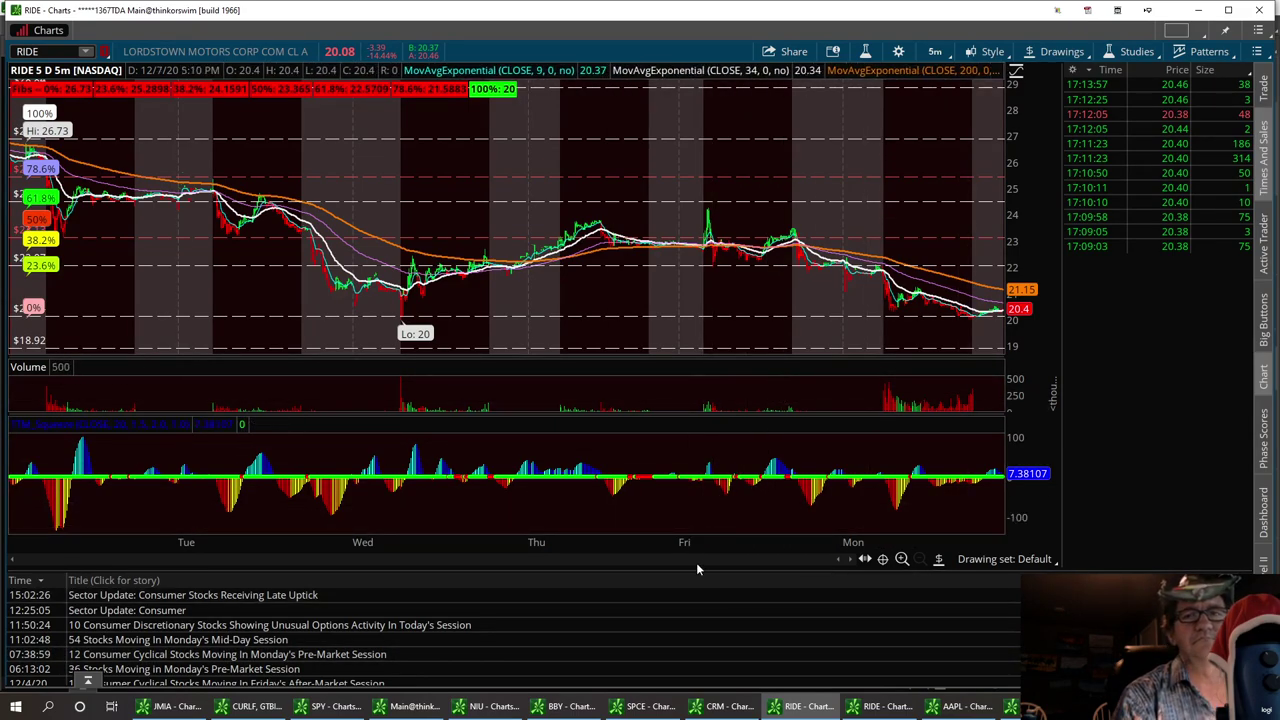
drag(697, 542, 826, 312)
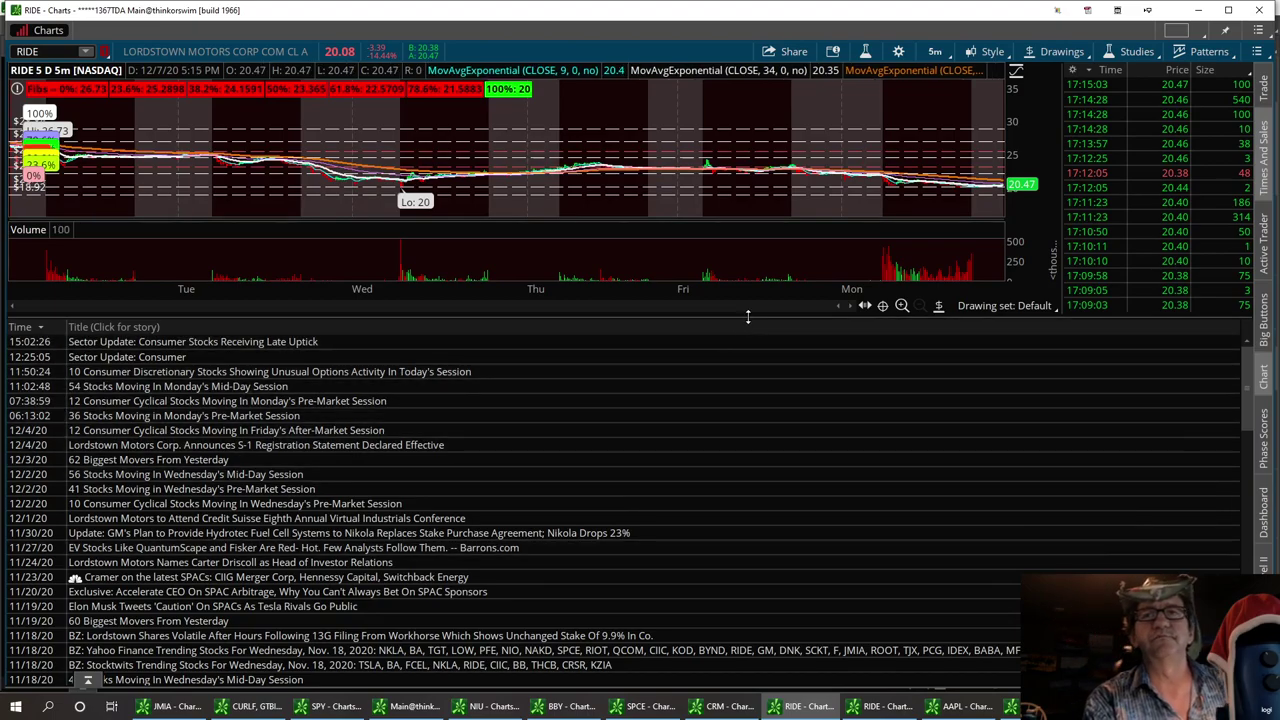
drag(747, 317, 736, 604)
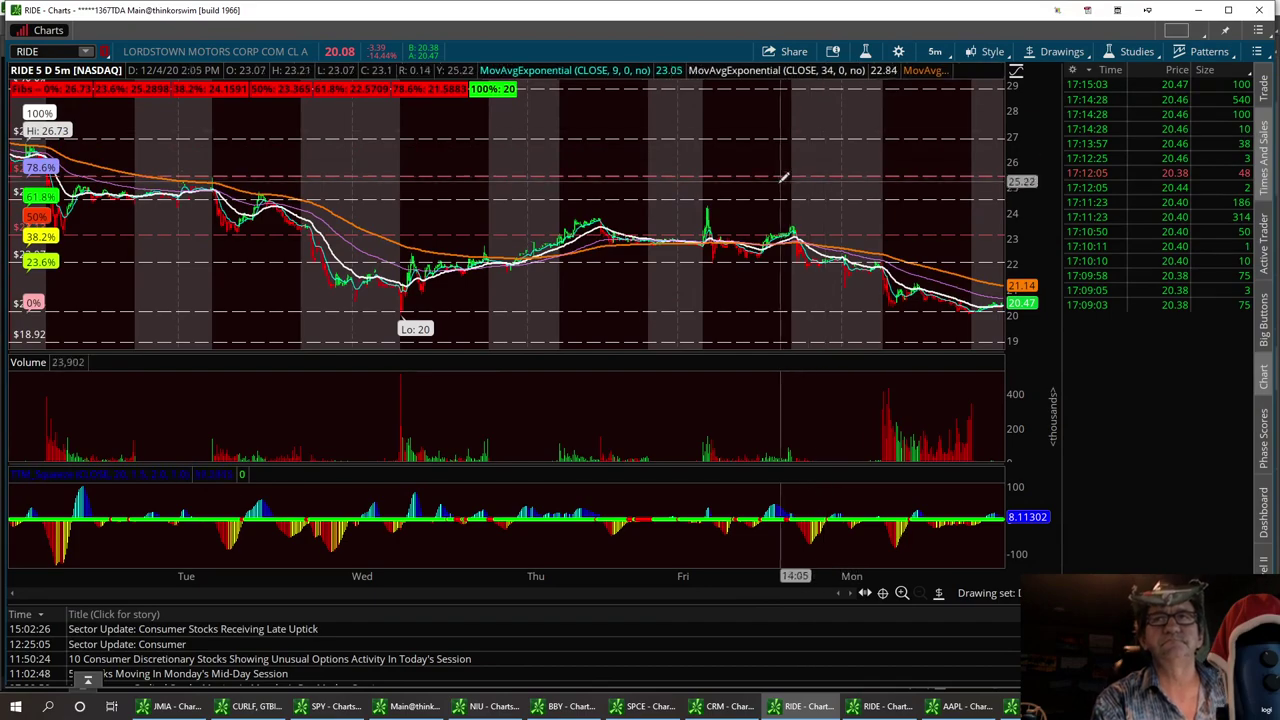
drag(717, 352, 717, 455)
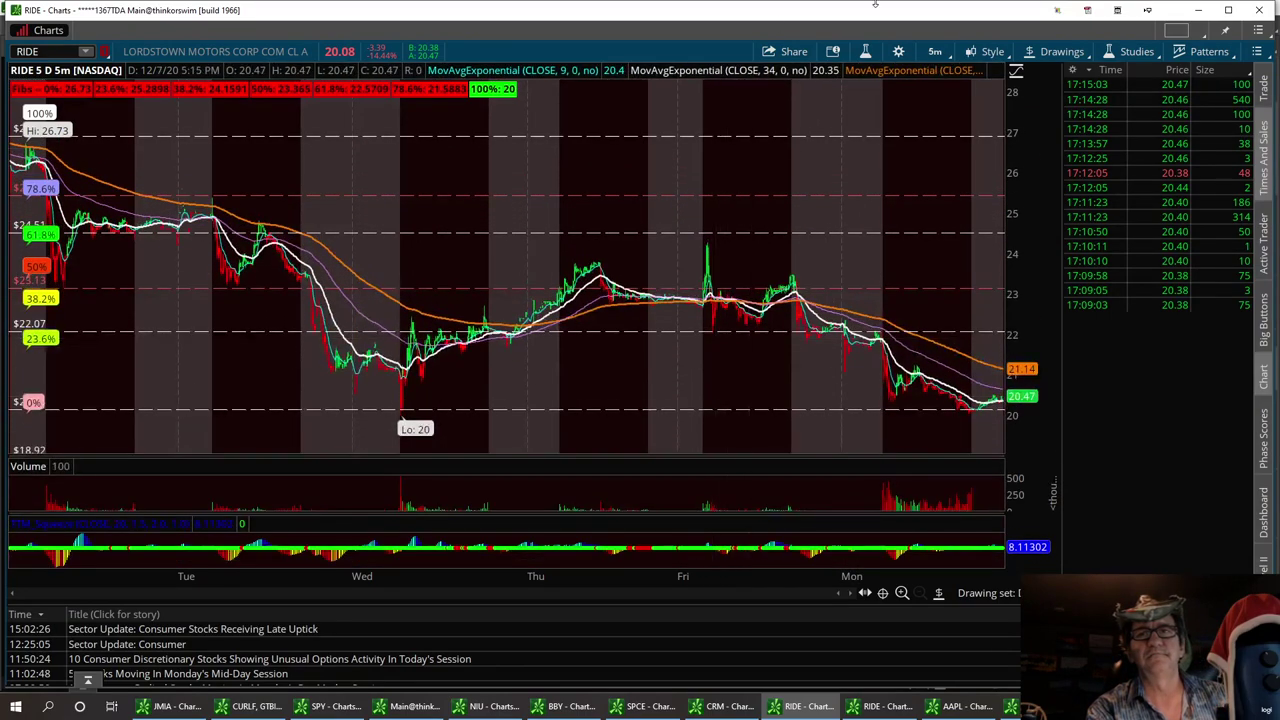
- Switch the RIDE chart to the 20 D : 1h time frame
click(936, 52)
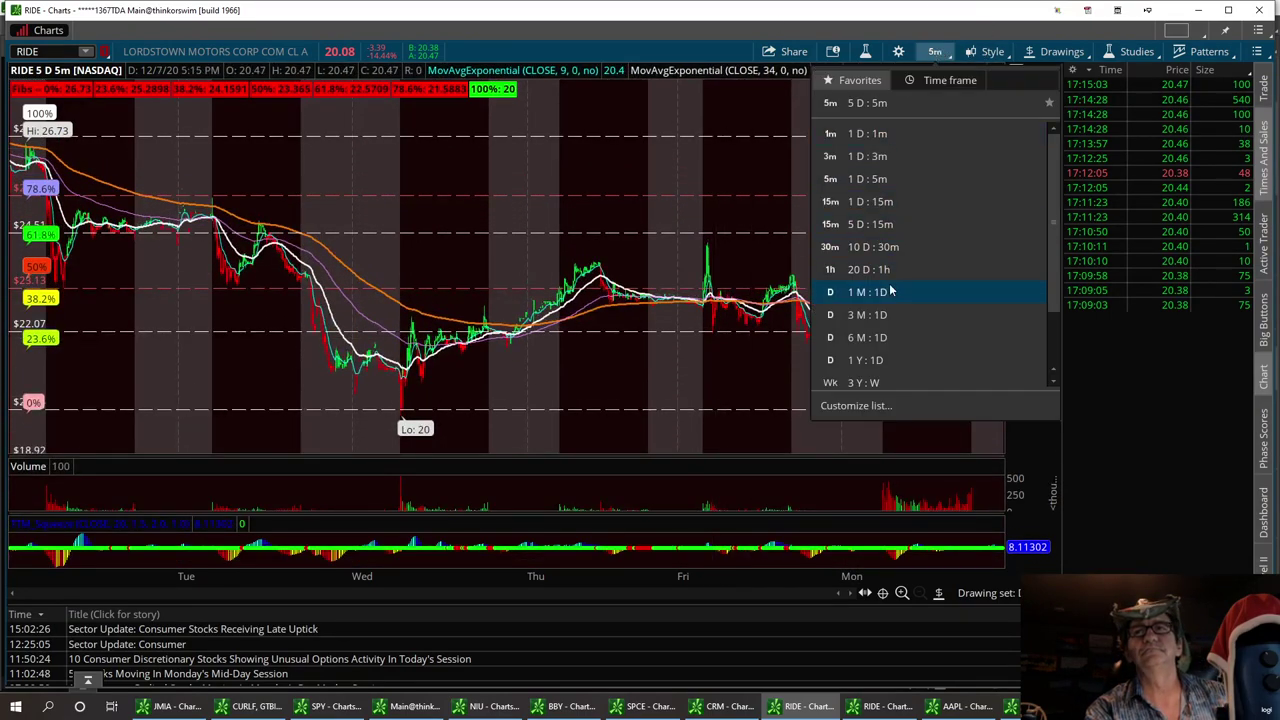
click(857, 270)
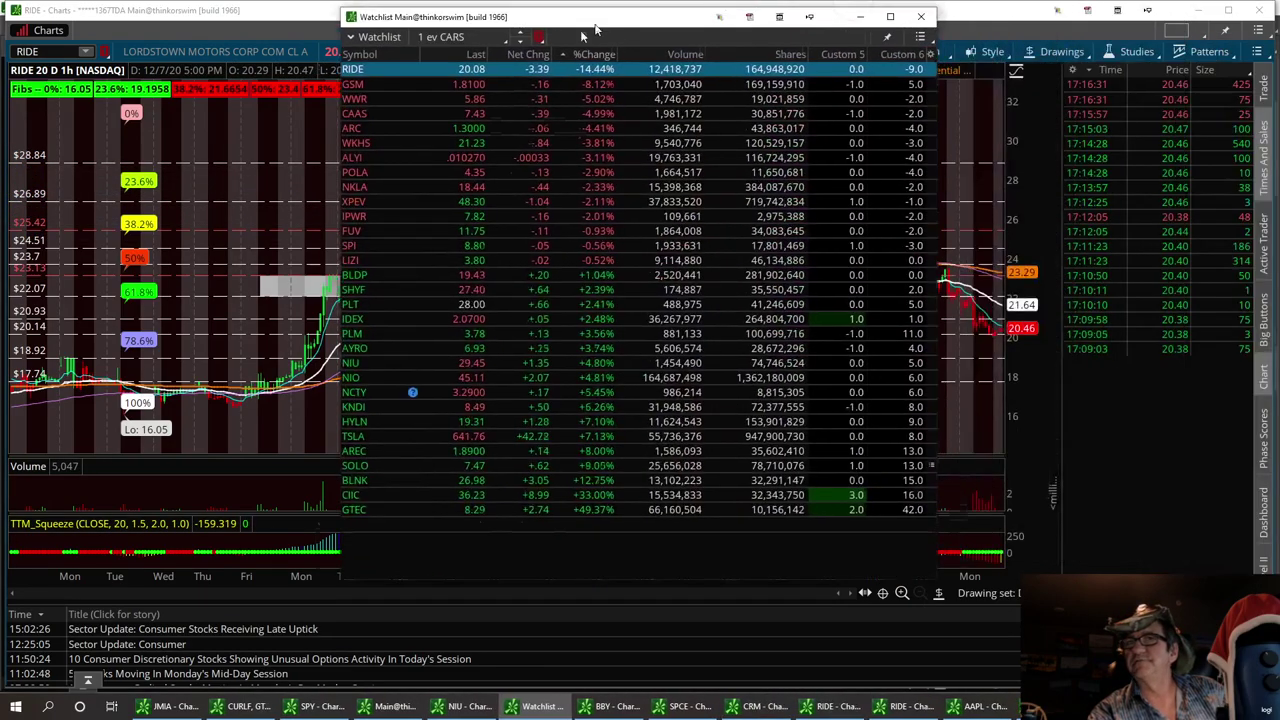
- Sort the watchlist by %Change, load CIIC, and move the watchlist out of the way
click(537, 98)
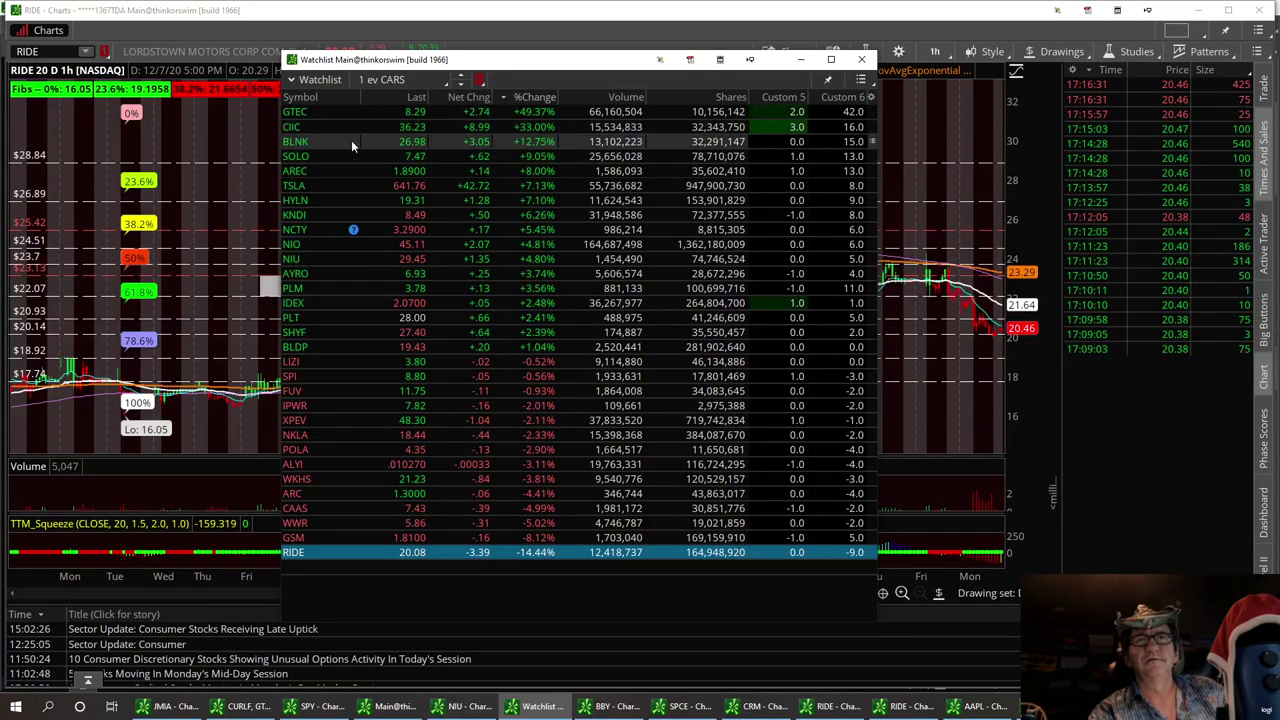
click(303, 128)
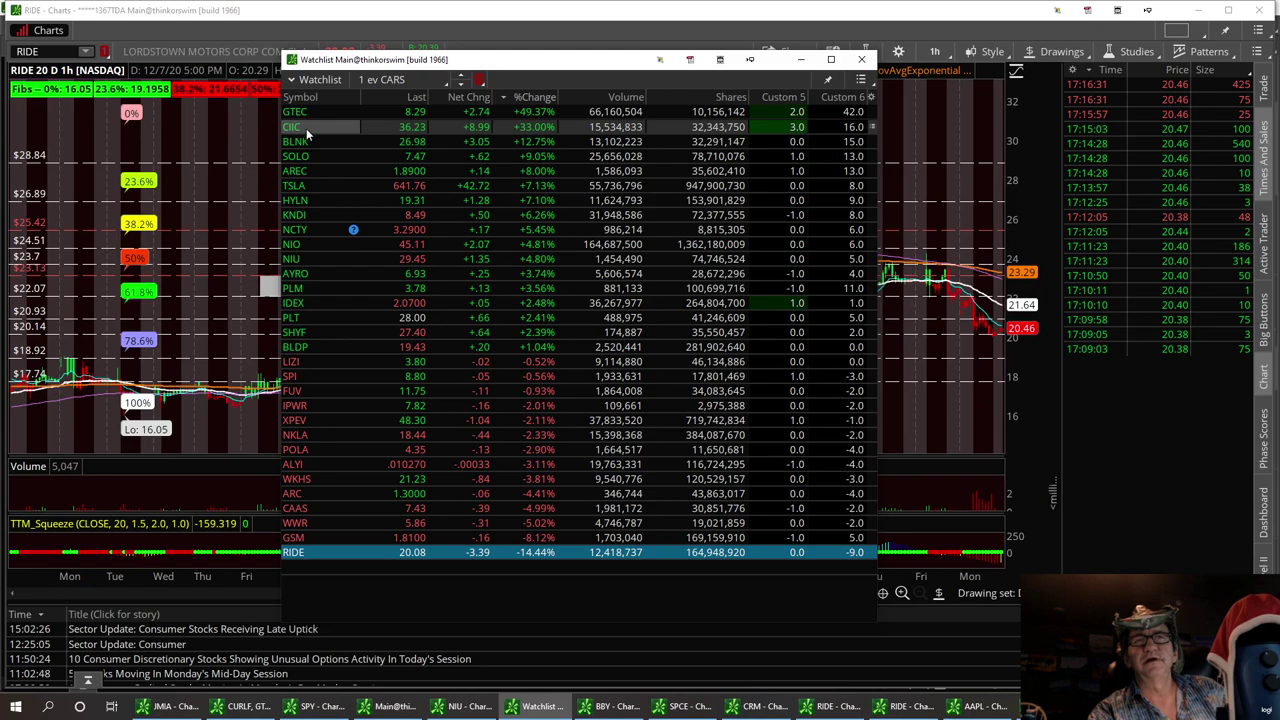
click(309, 126)
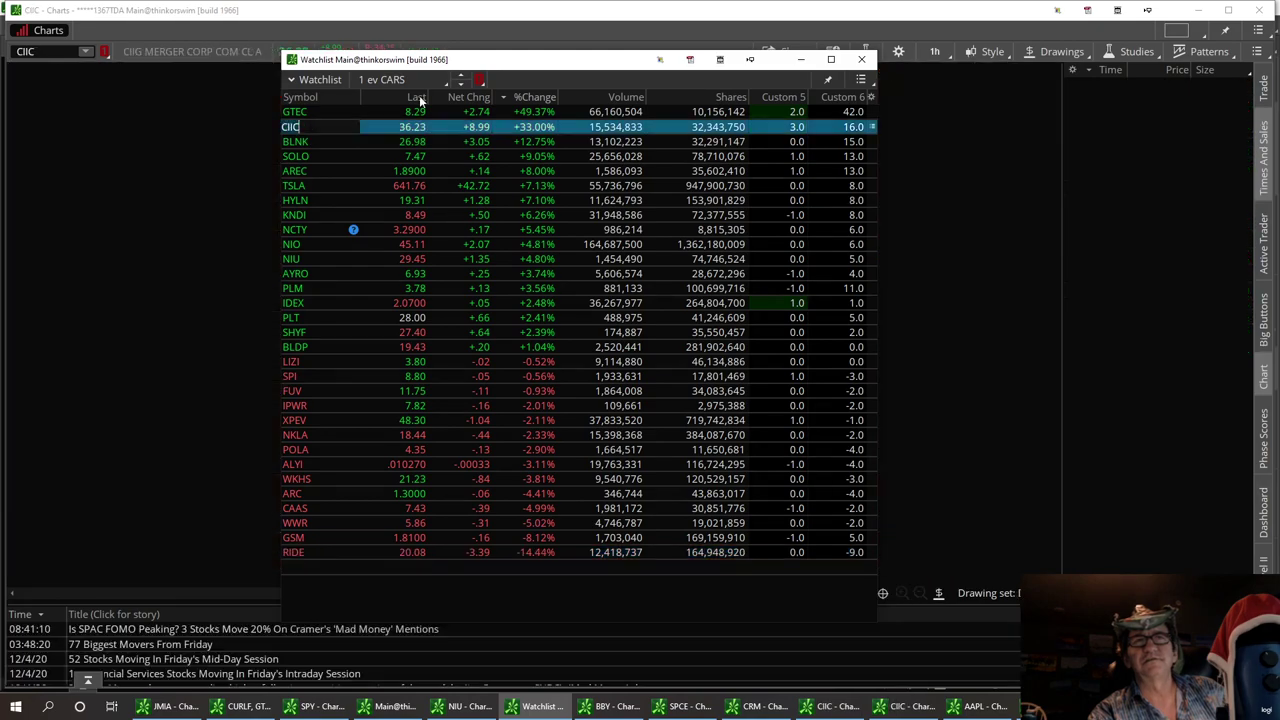
drag(574, 63, 1279, 63)
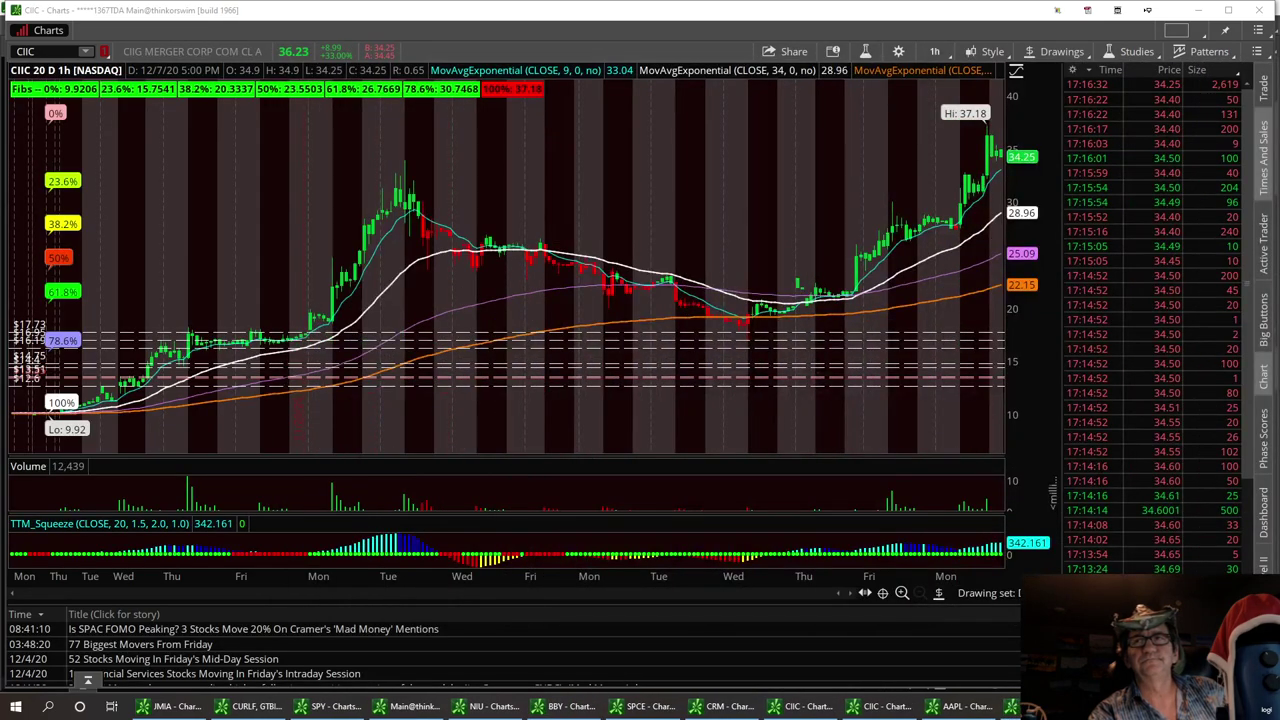
- Clear the drawing set from the CIIC chart and confirm removing all drawings
right_click(766, 372)
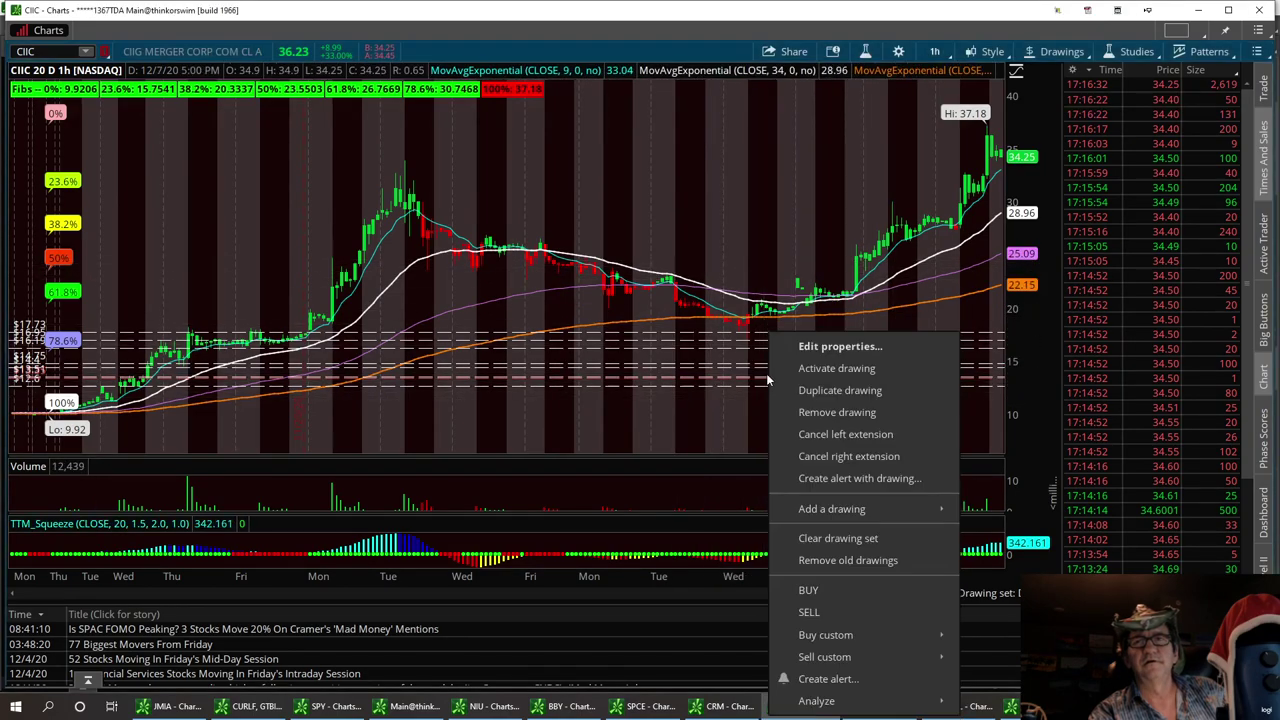
click(834, 538)
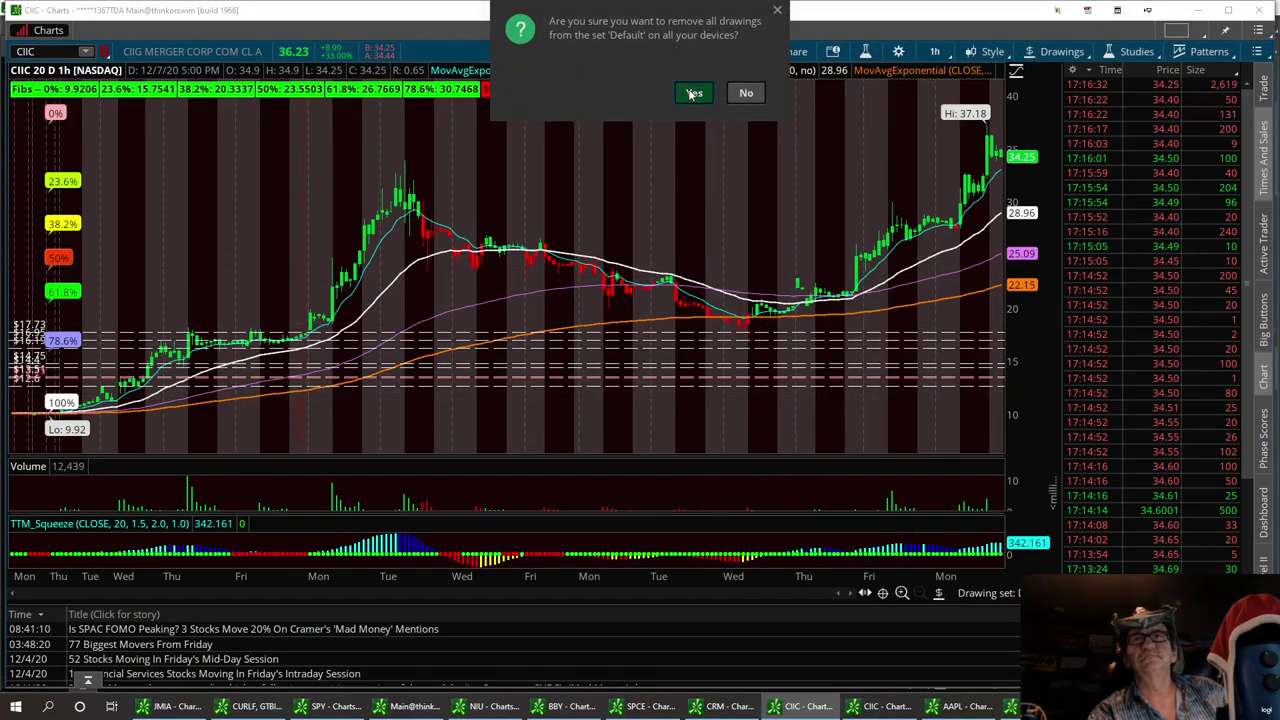
click(692, 94)
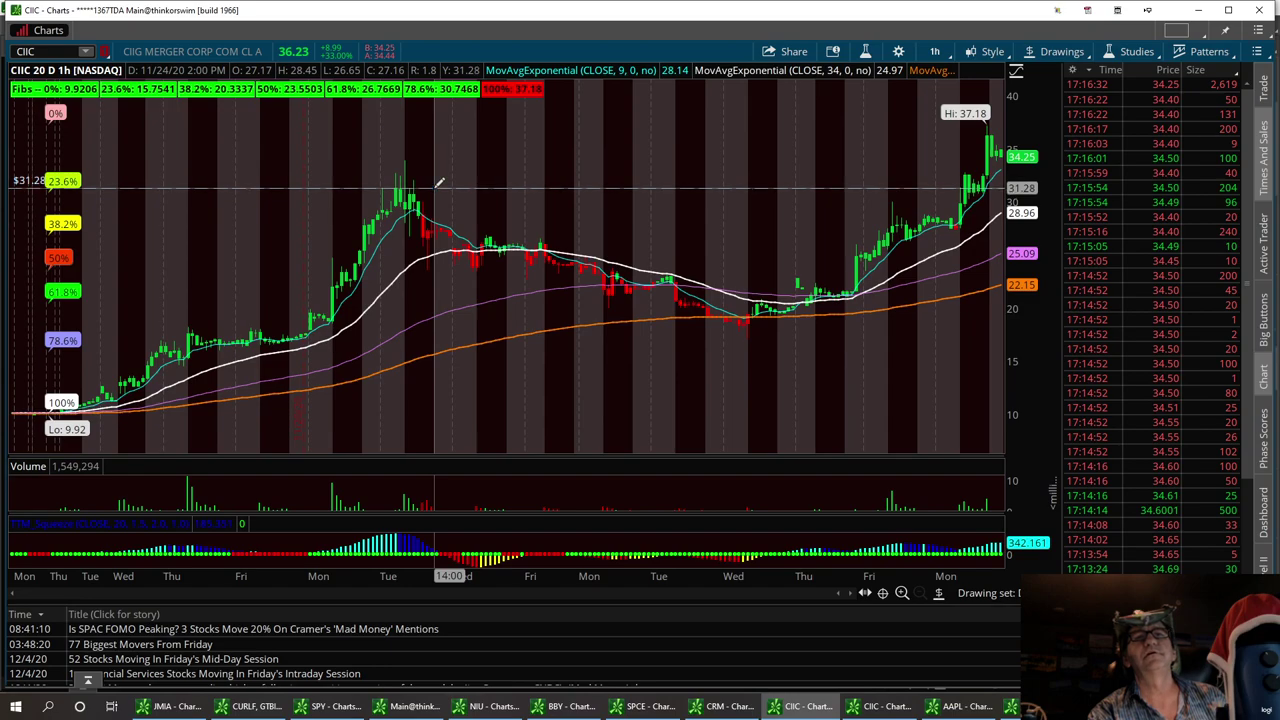
- Place price level lines on CIIC at 34.23, 32.53, 36.24, 29.77 and 28.7
click(674, 160)
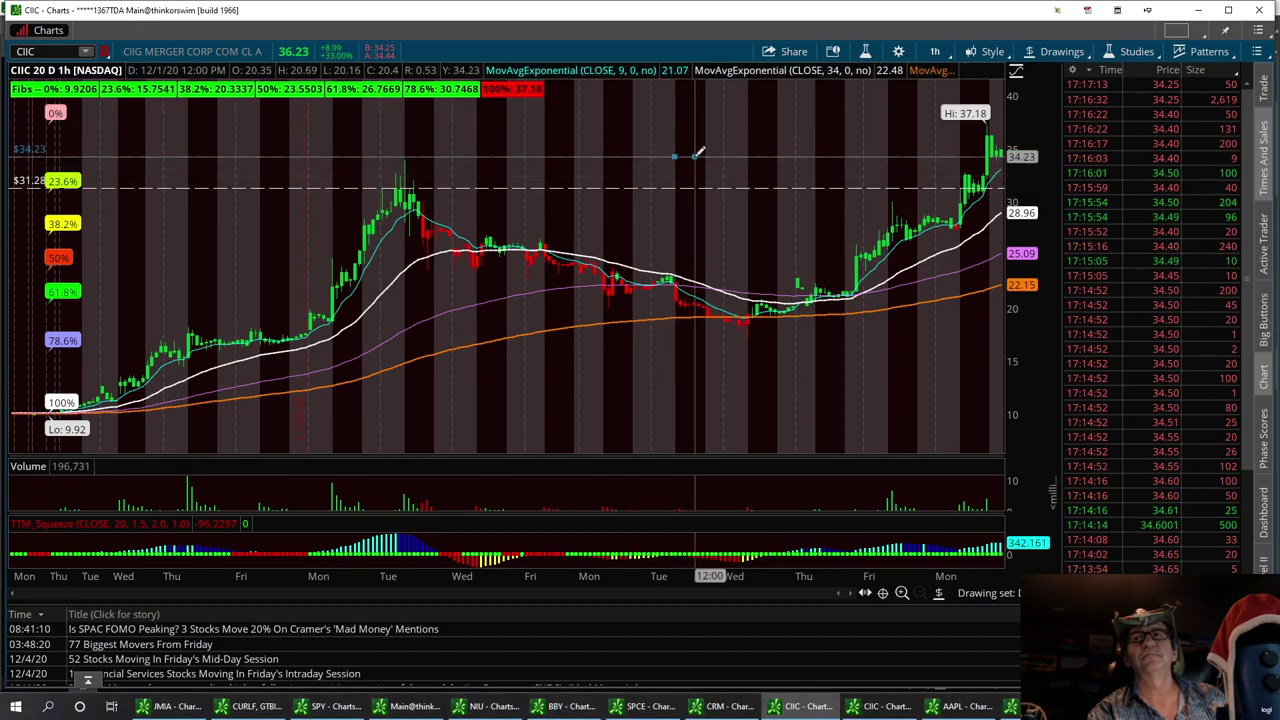
click(697, 156)
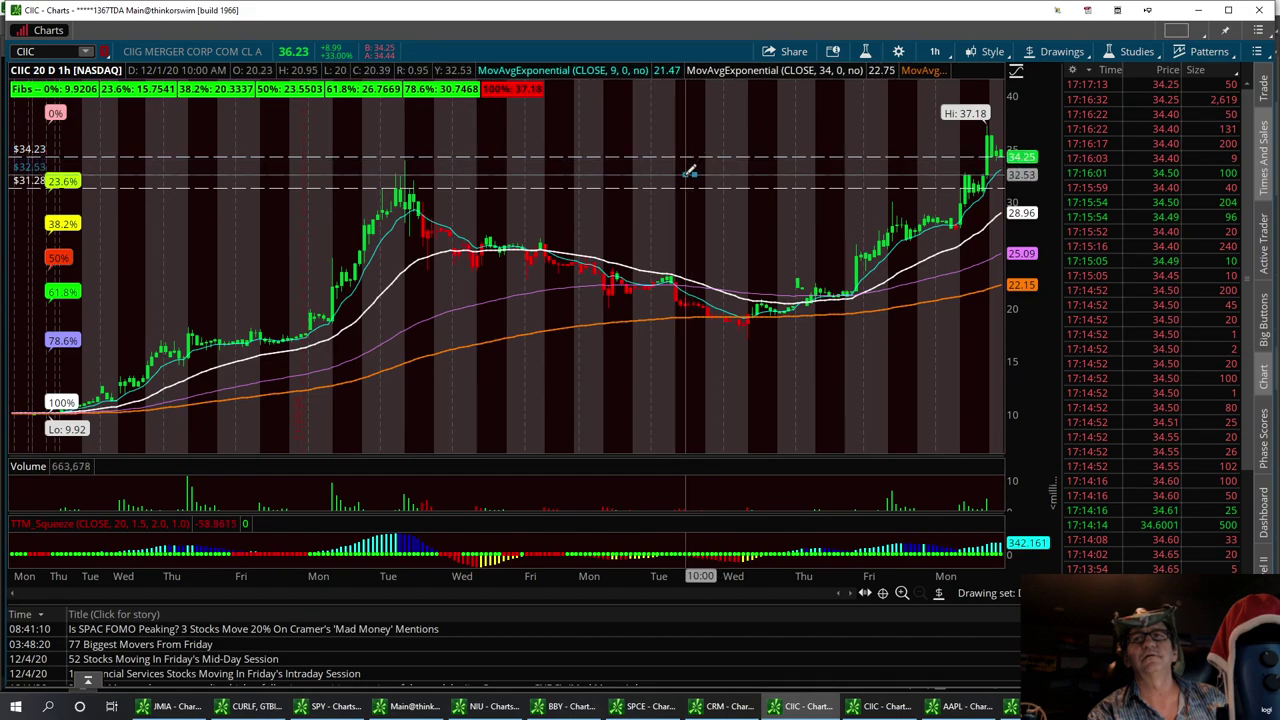
click(691, 174)
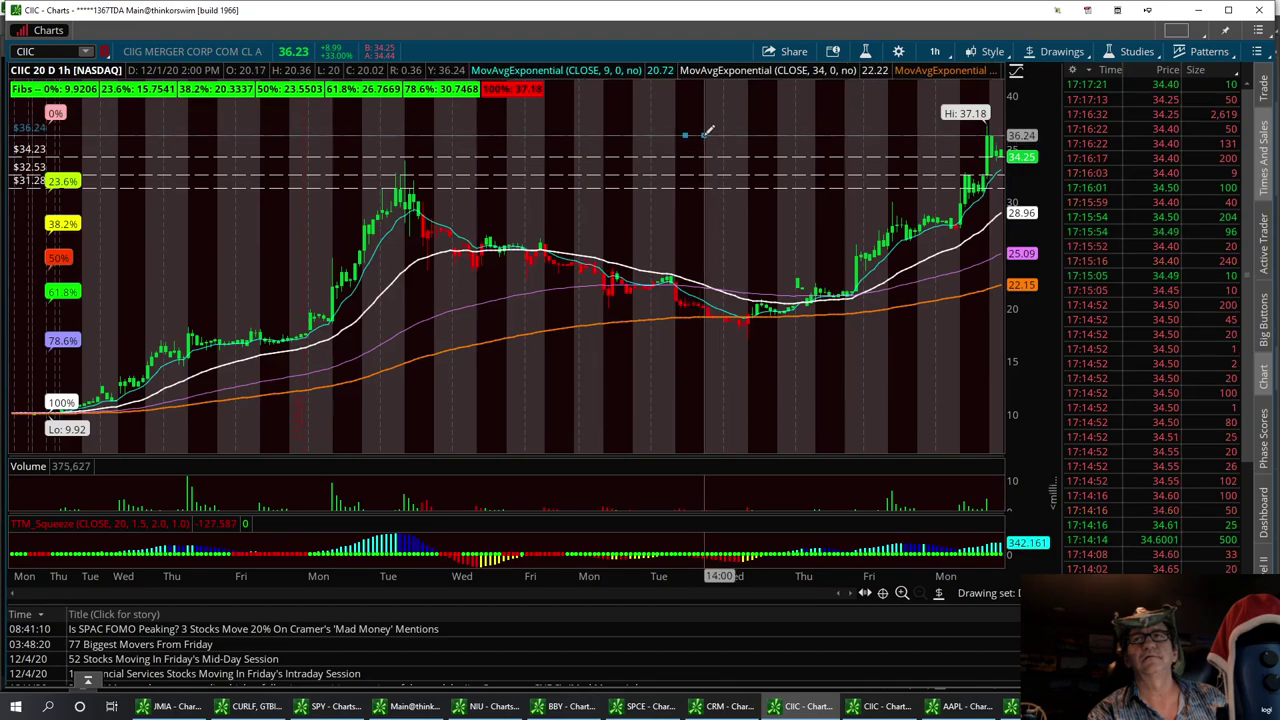
click(707, 131)
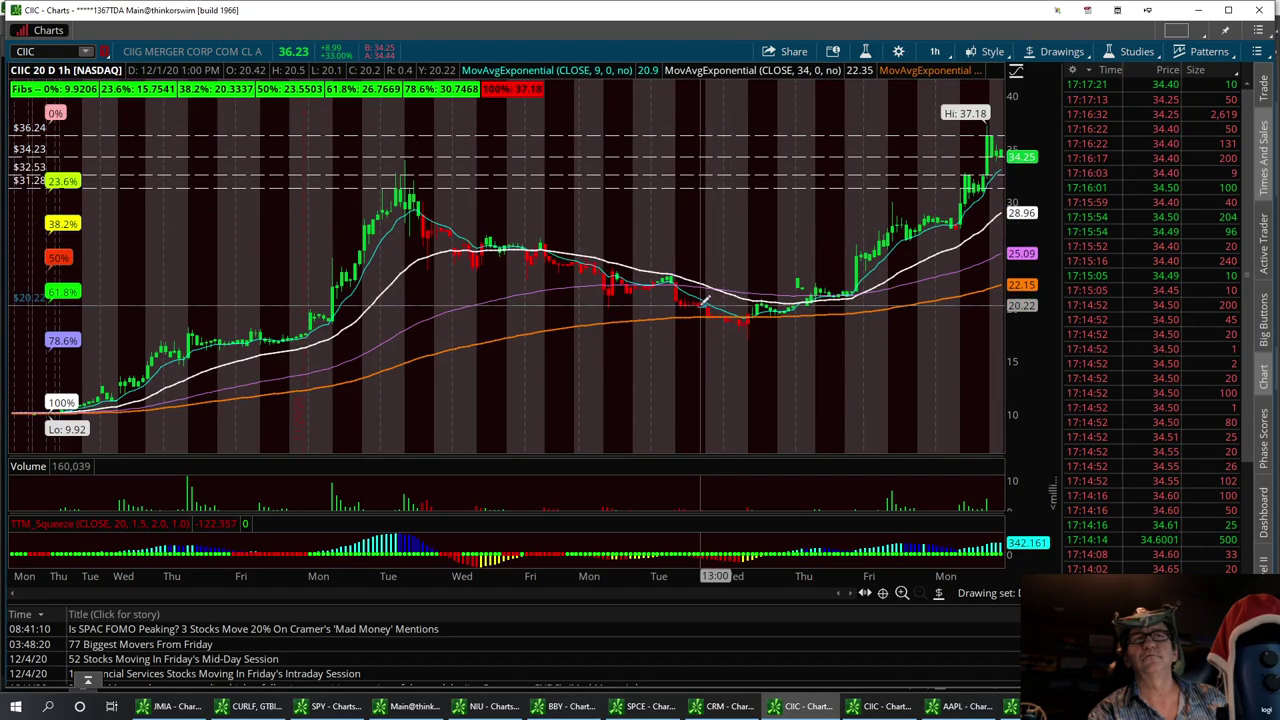
click(792, 201)
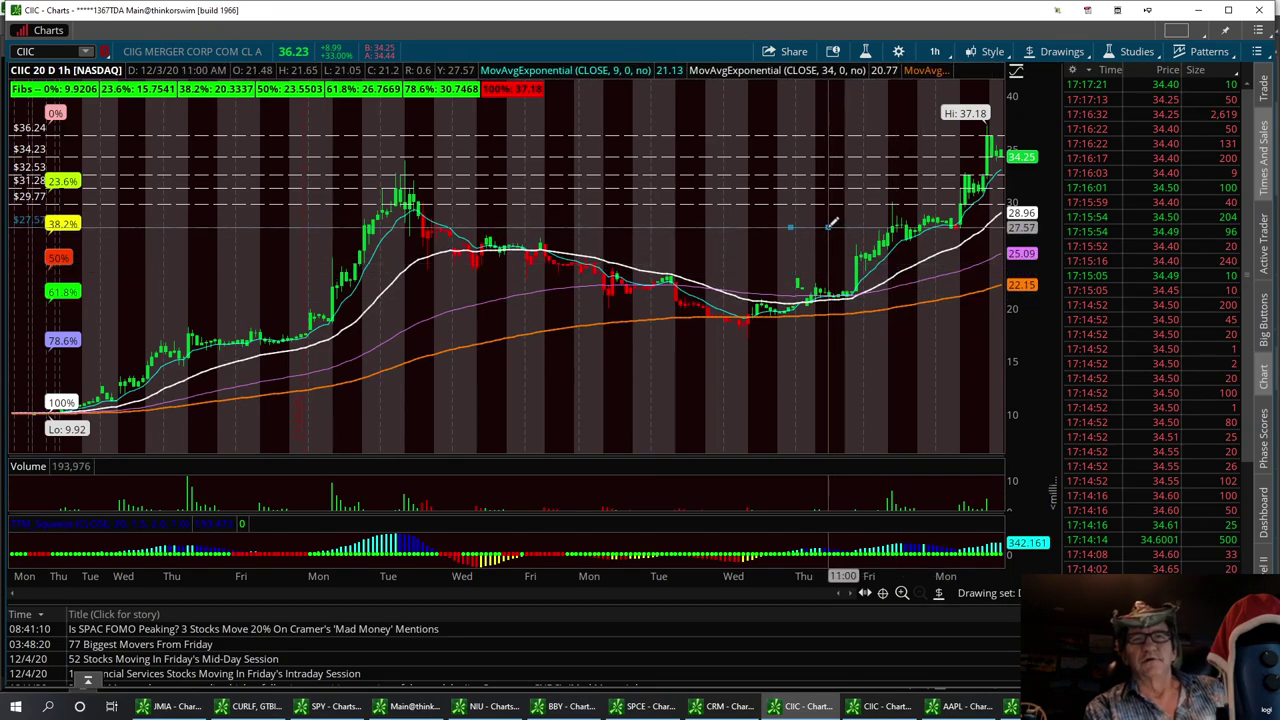
click(868, 209)
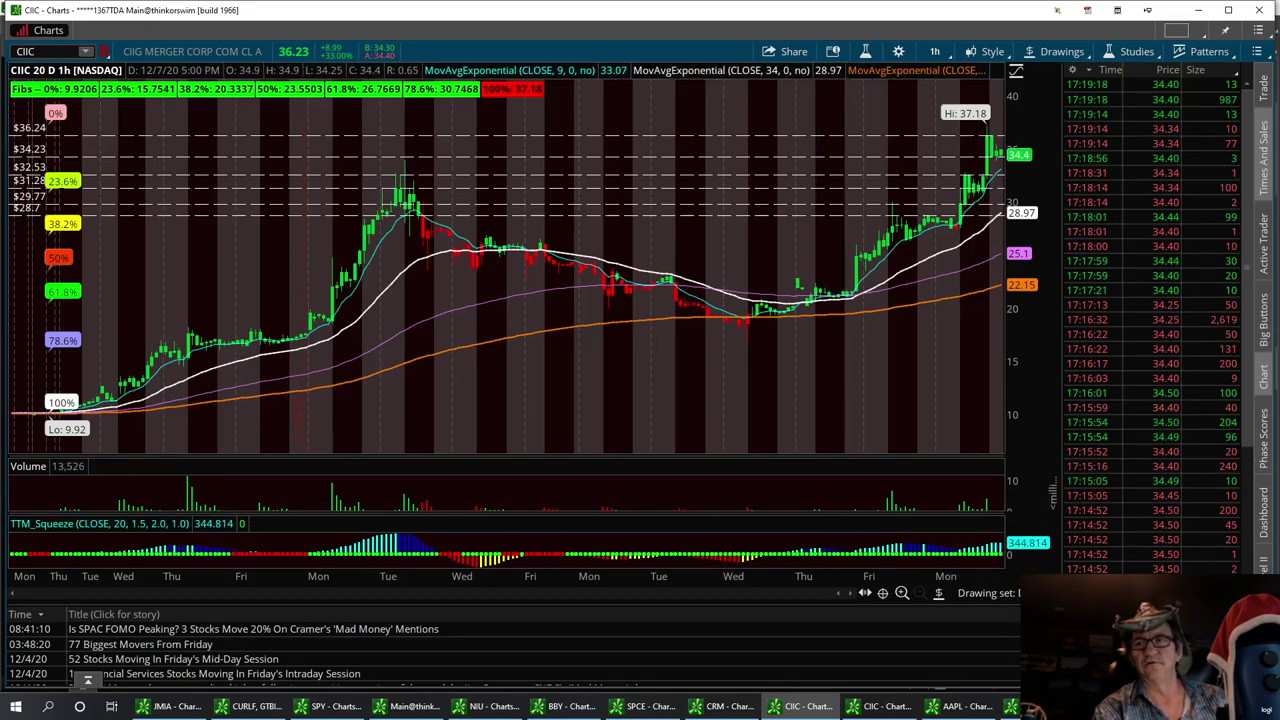
- Show the iLuvStocks home page in Chrome, then bring the thinkorswim watchlist back up
key(alt+Tab)
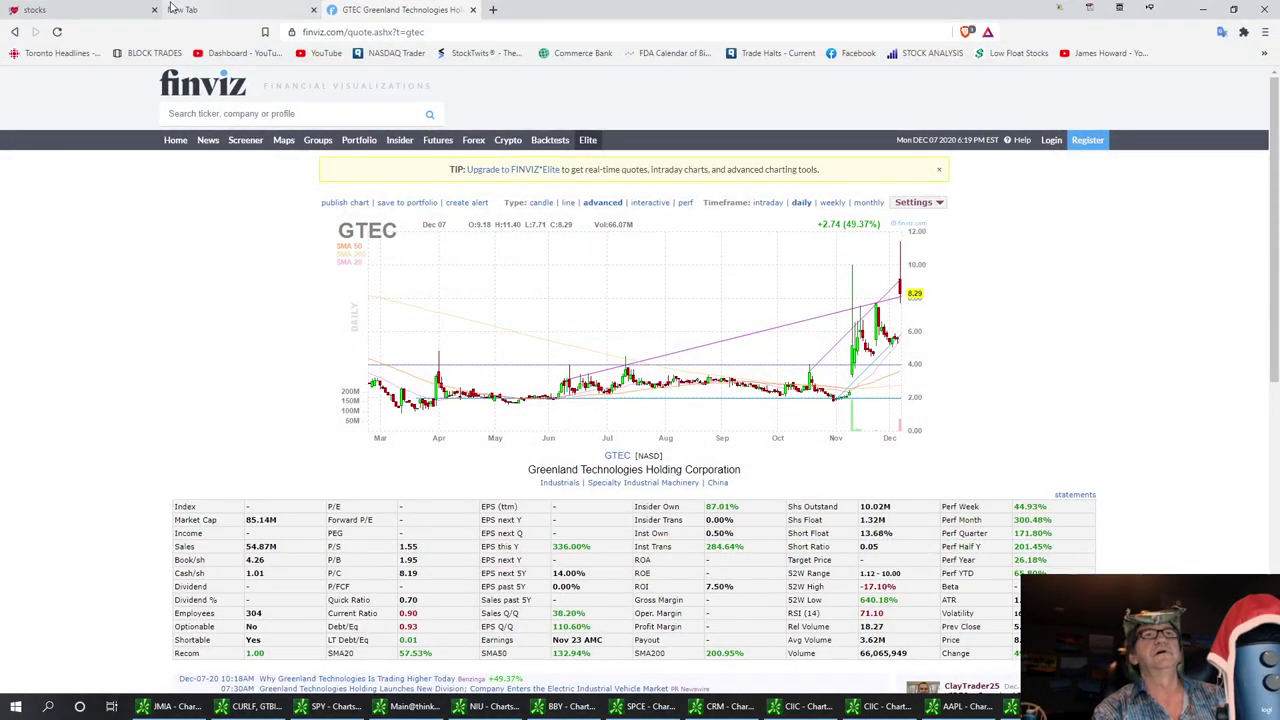
click(85, 13)
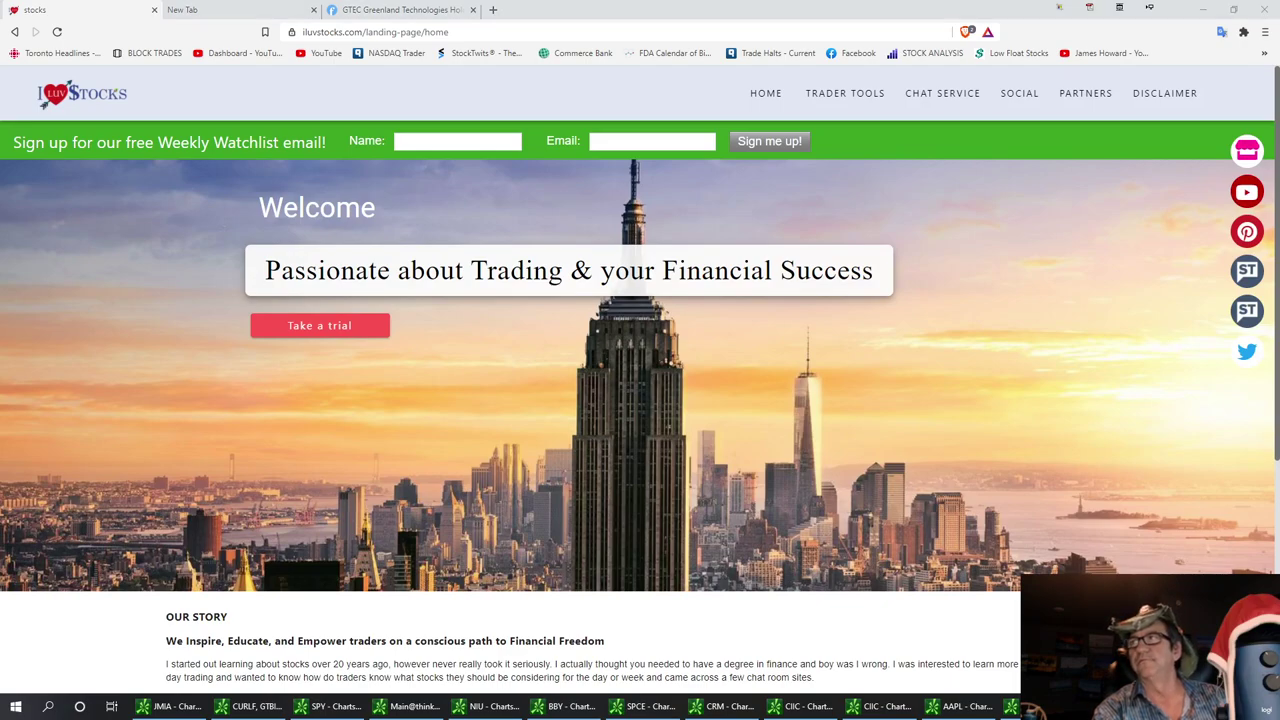
key(alt+Tab)
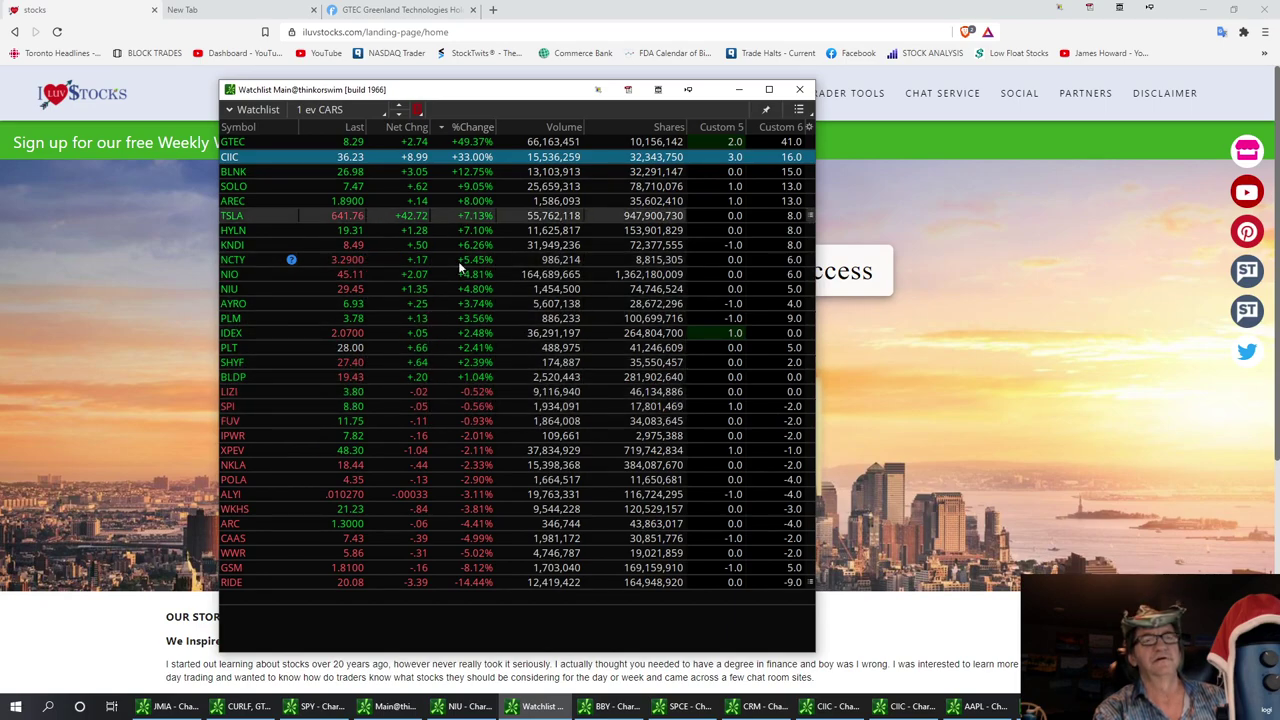
- Sort the watchlist by %Change with GTEC on top, then open iLuvStocks' Twitter profile
click(565, 127)
click(565, 127)
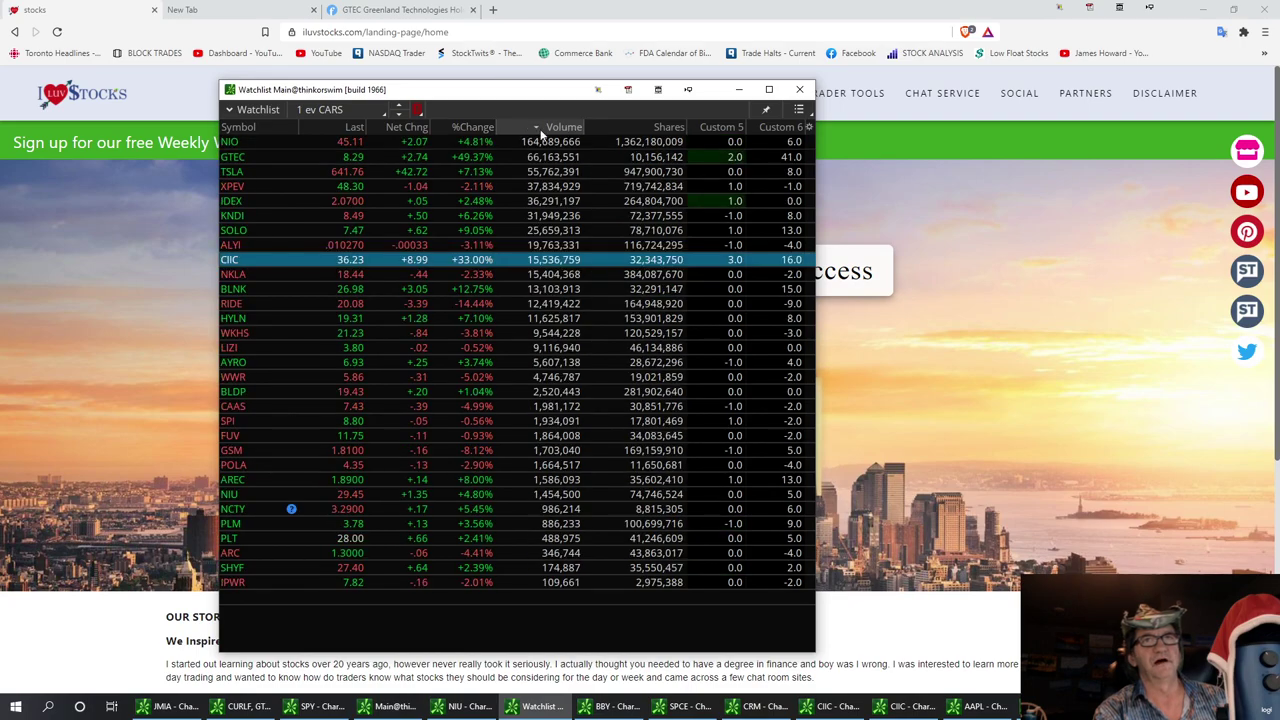
click(470, 127)
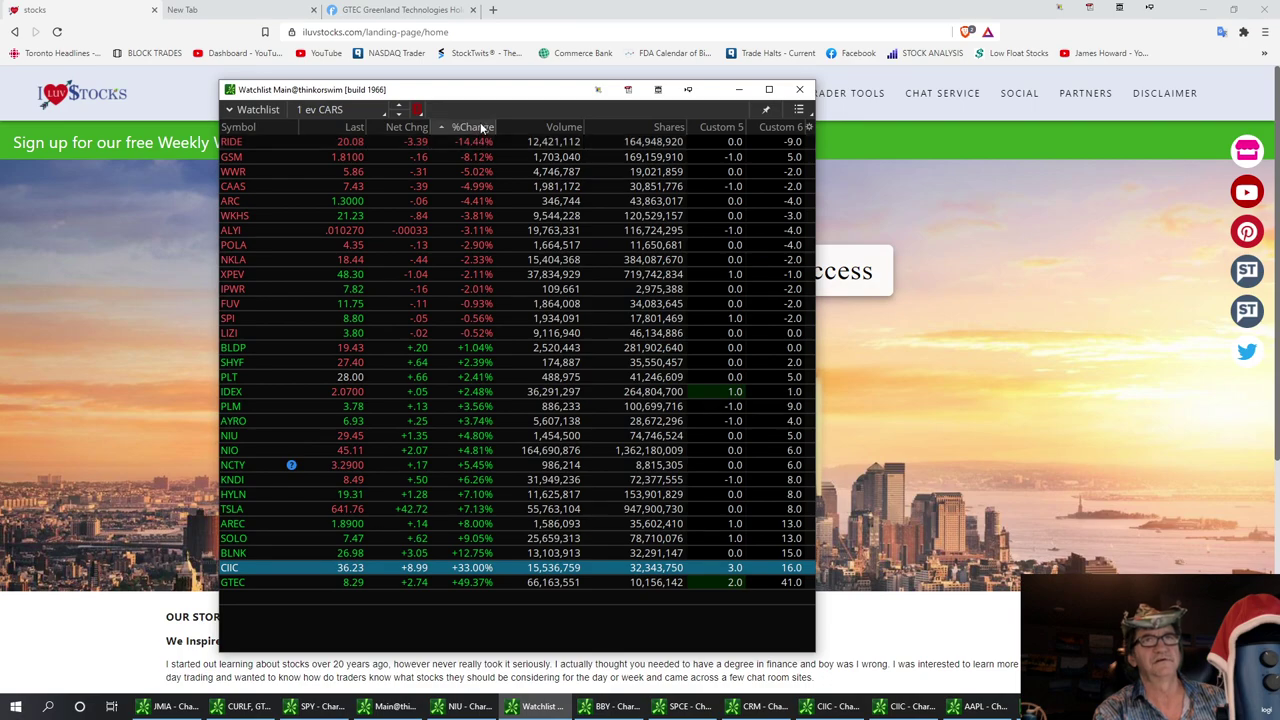
click(481, 127)
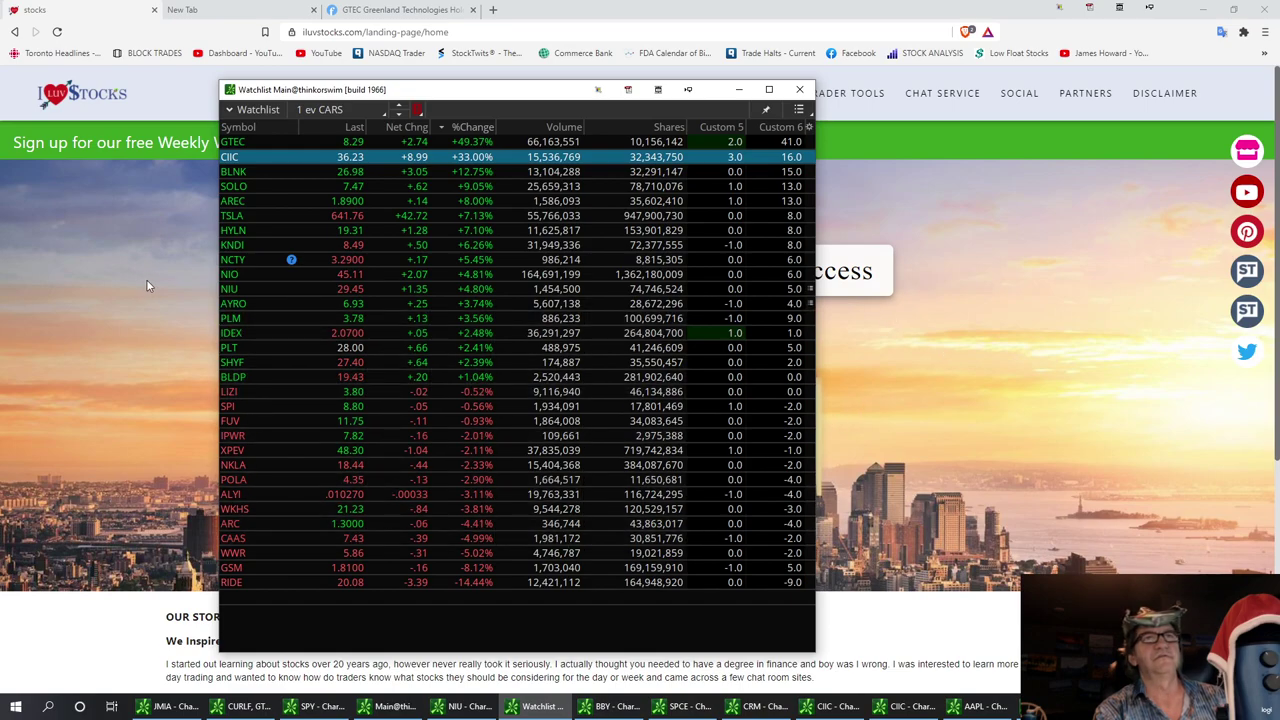
click(1247, 352)
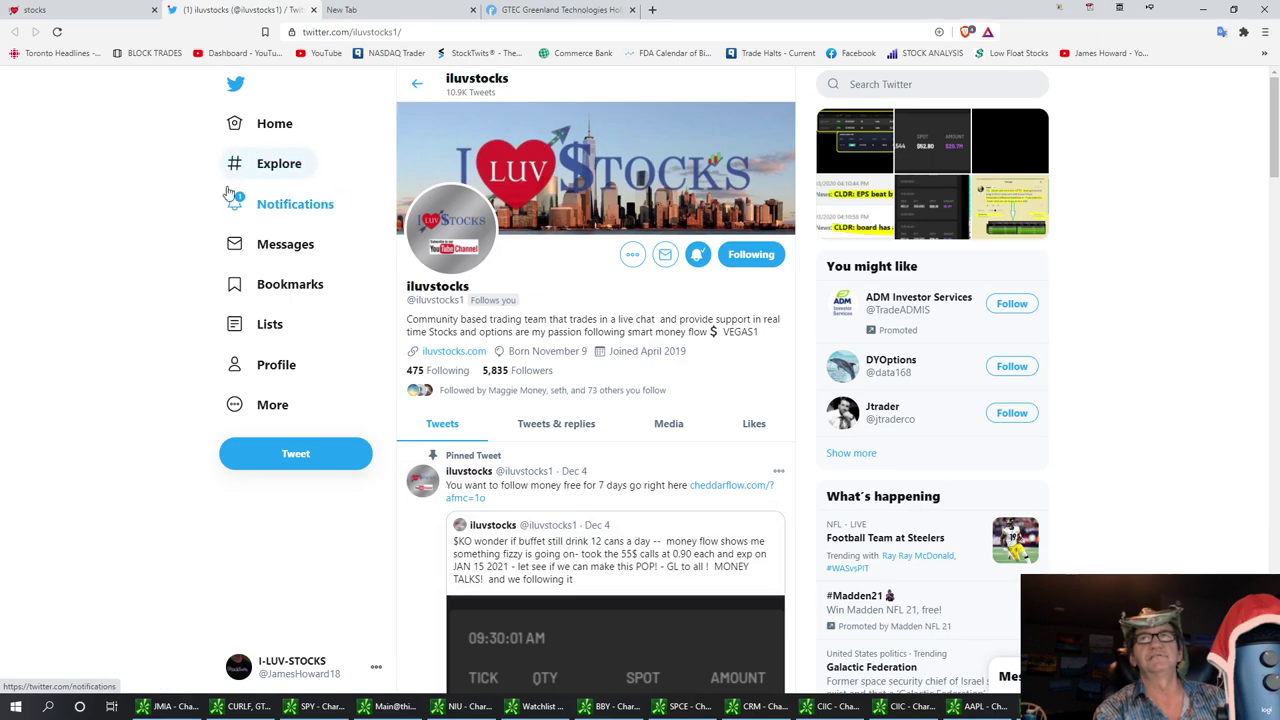
- Return to the first 'stocks' tab showing the iLuvStocks landing page
click(92, 14)
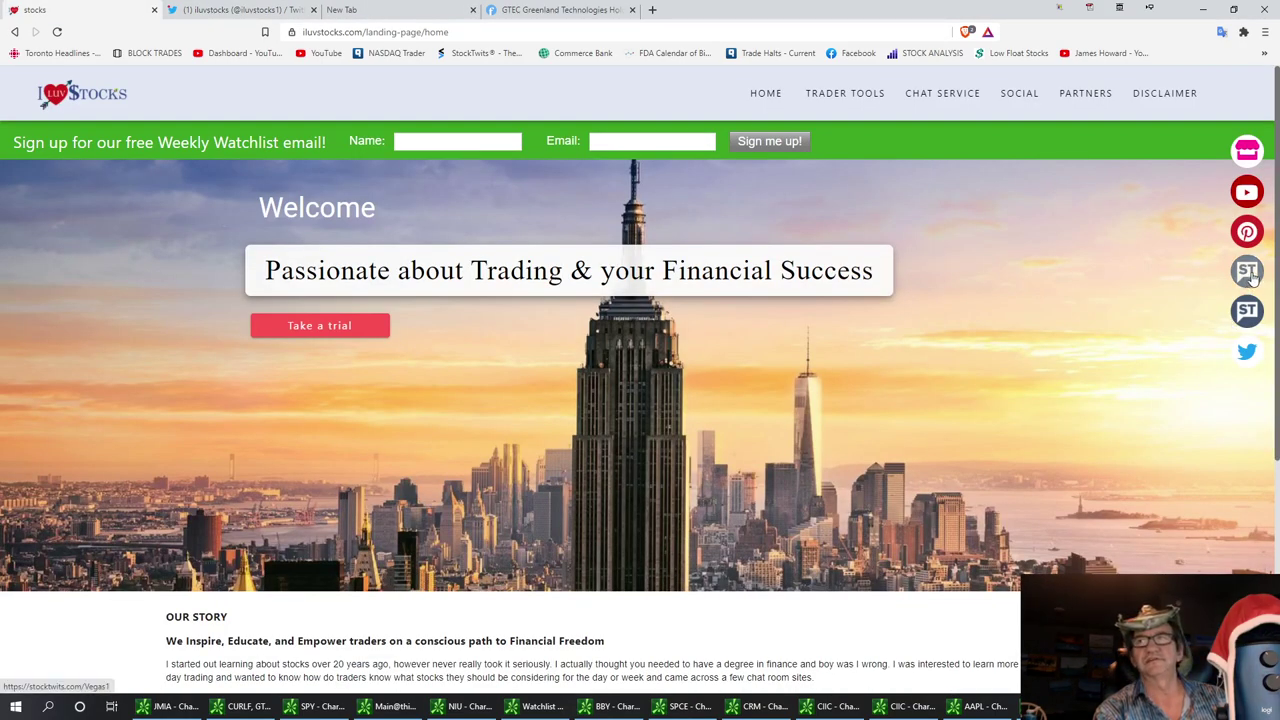